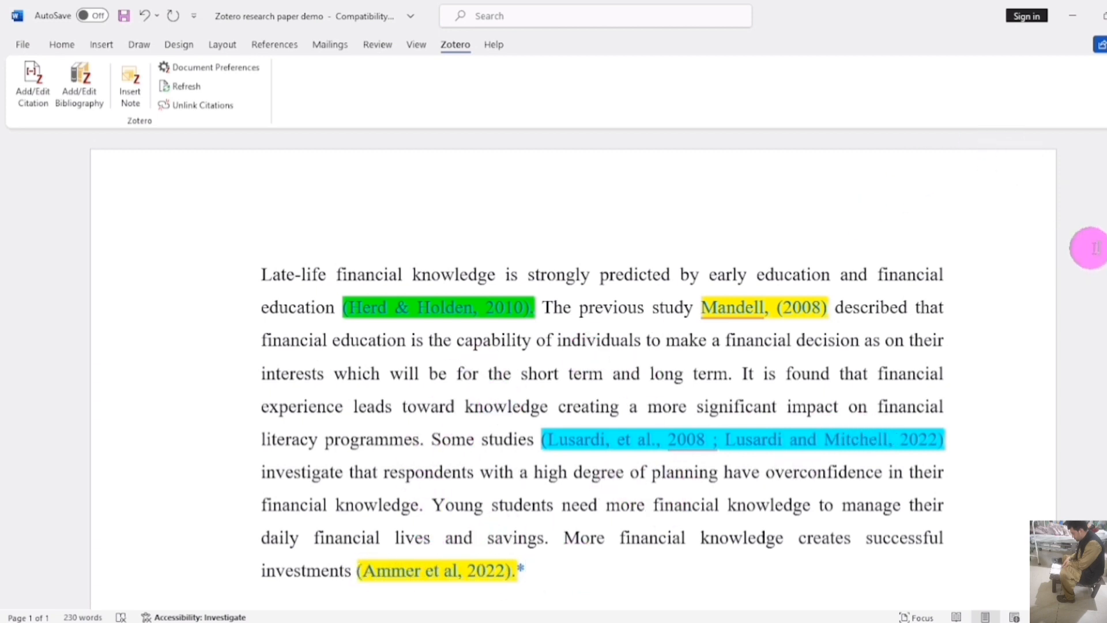
Duplicate the Zotero research paper demo document within the Zotero Demo folder in File Explorer.
scroll(819, 344, "down", 8)
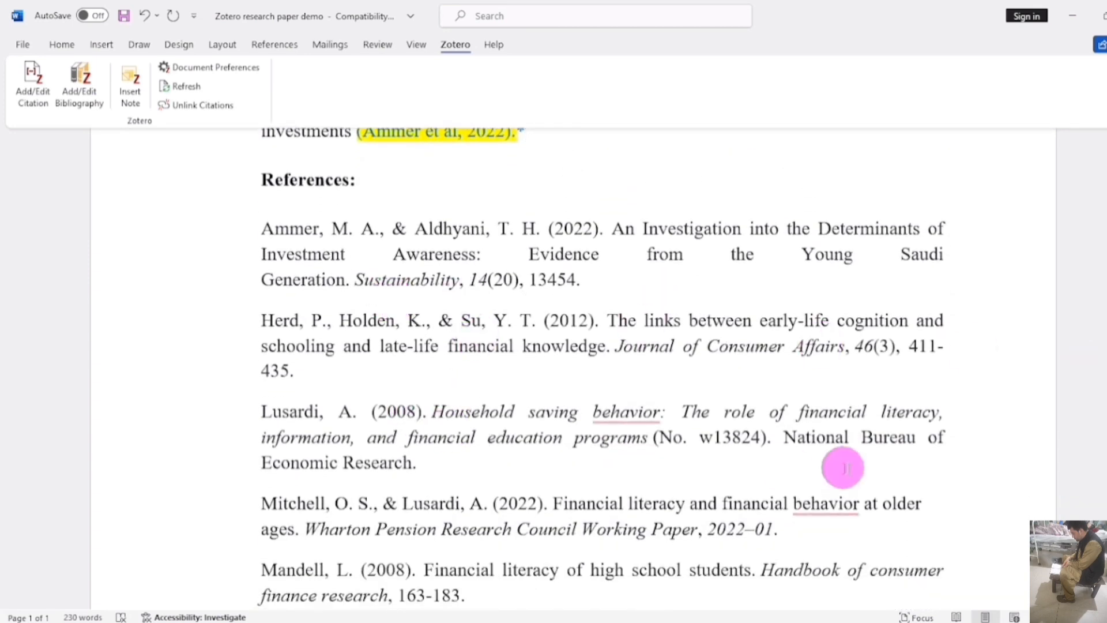
scroll(600, 369, "down", 1)
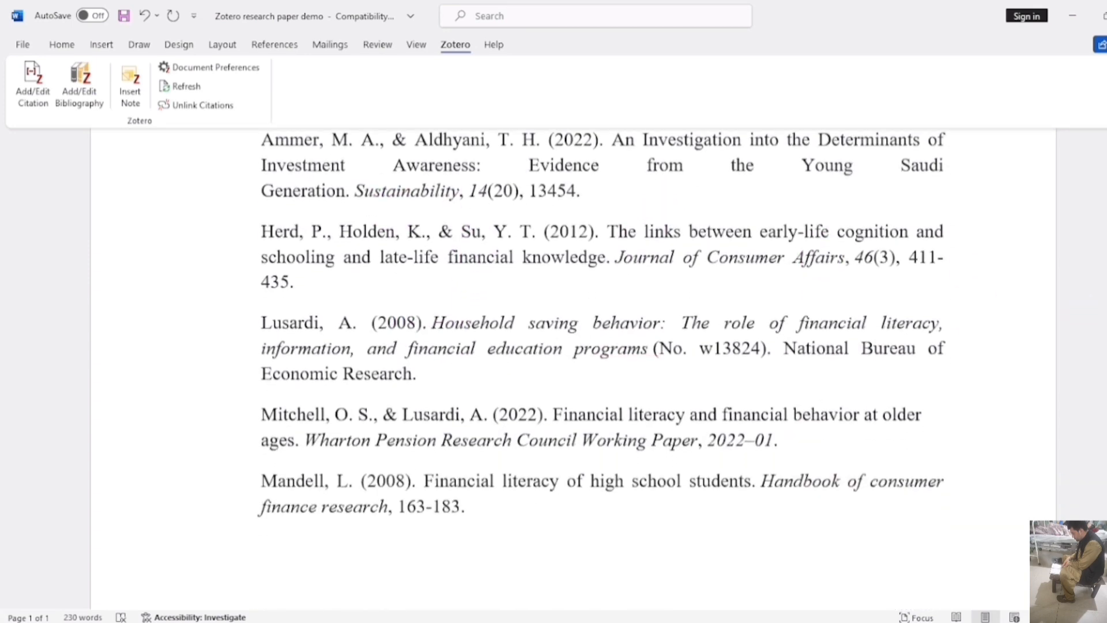
scroll(599, 369, "up", 5)
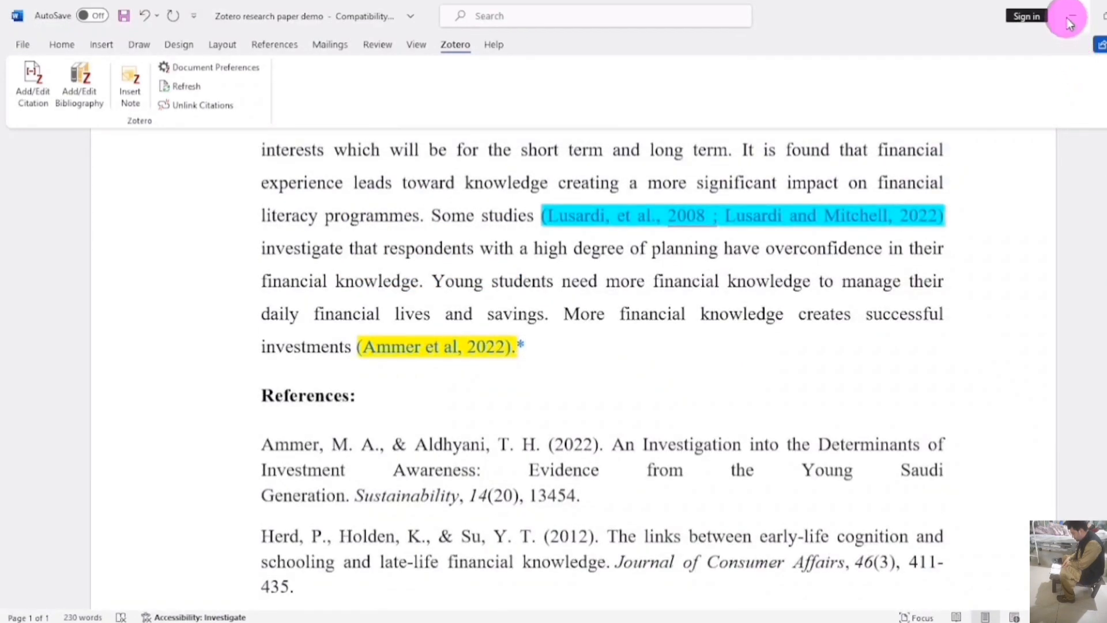
left_click(1068, 21)
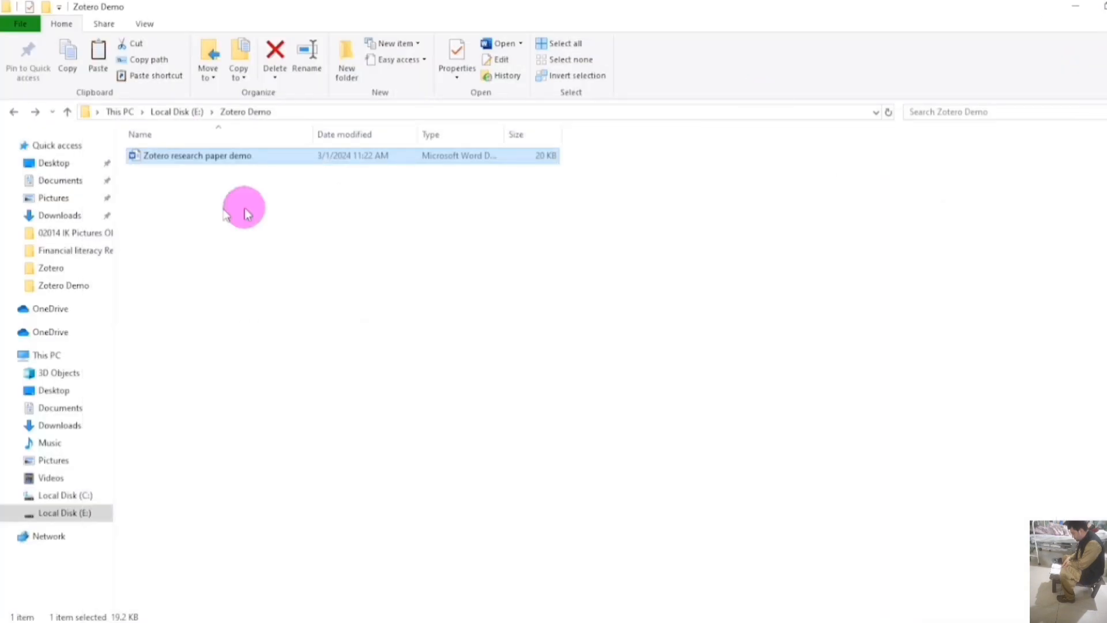
right_click(187, 158)
left_click(225, 421)
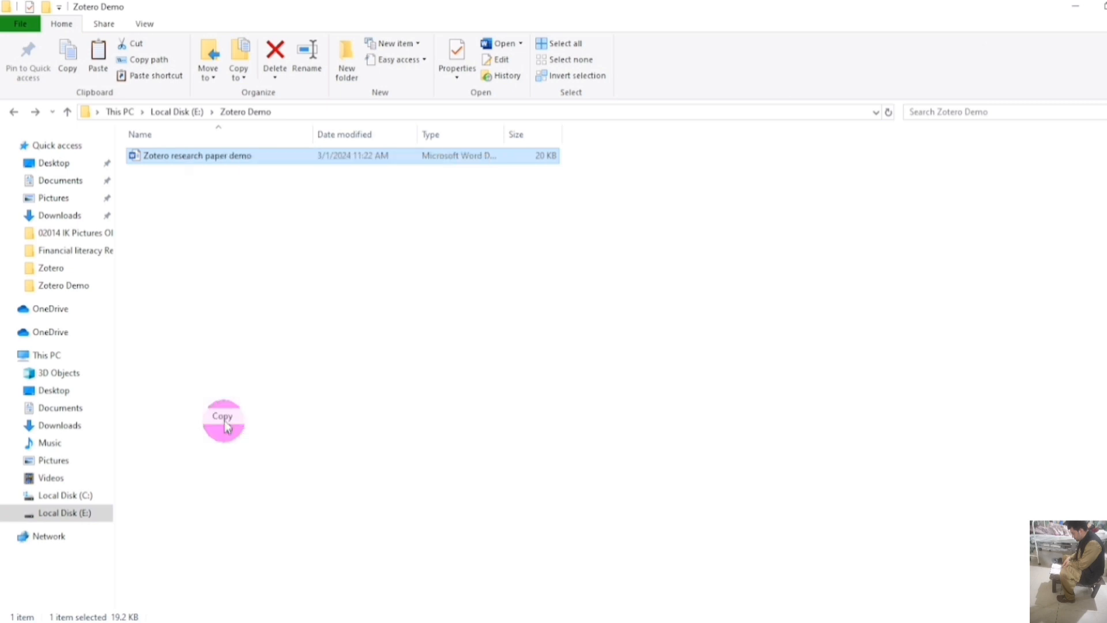
right_click(231, 426)
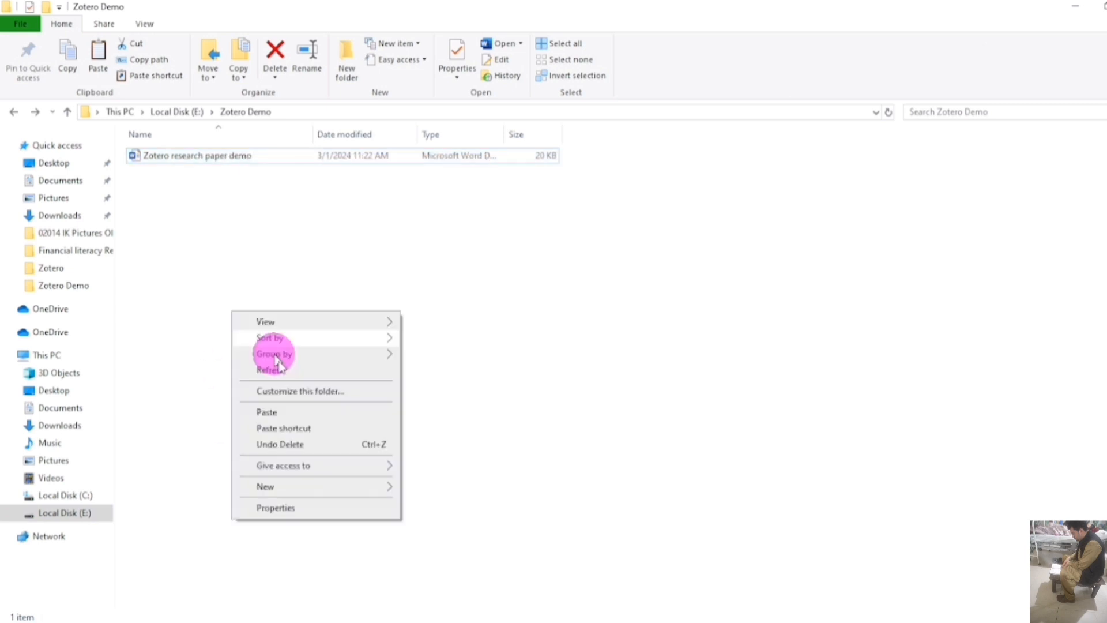
left_click(271, 411)
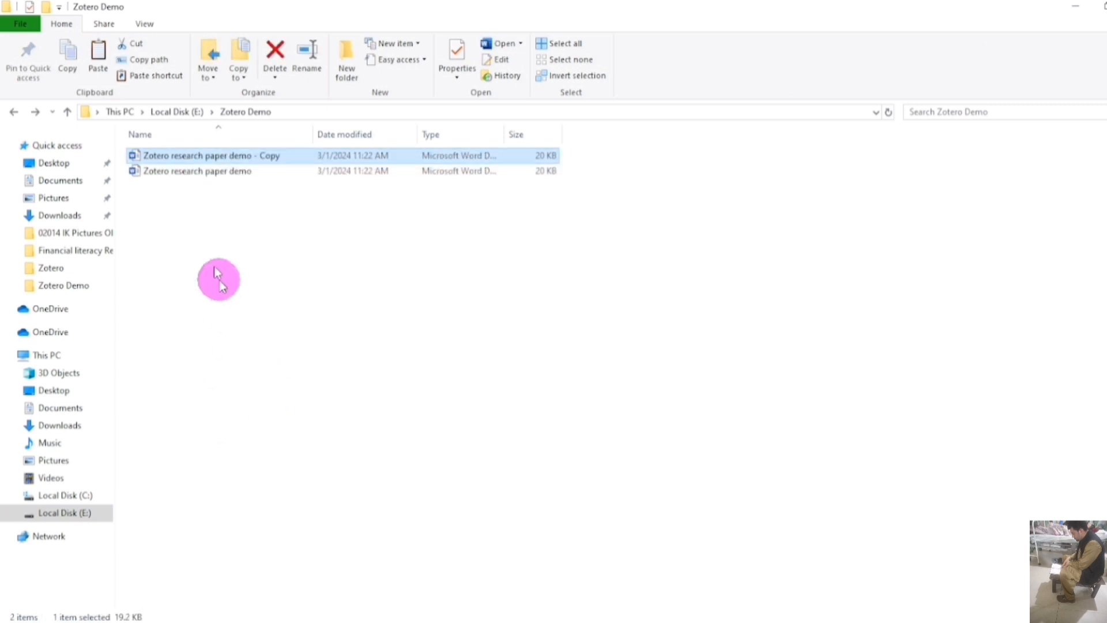
Open the duplicated research paper in Word, look over its citations and reference list, and minimize its window.
double_click(211, 157)
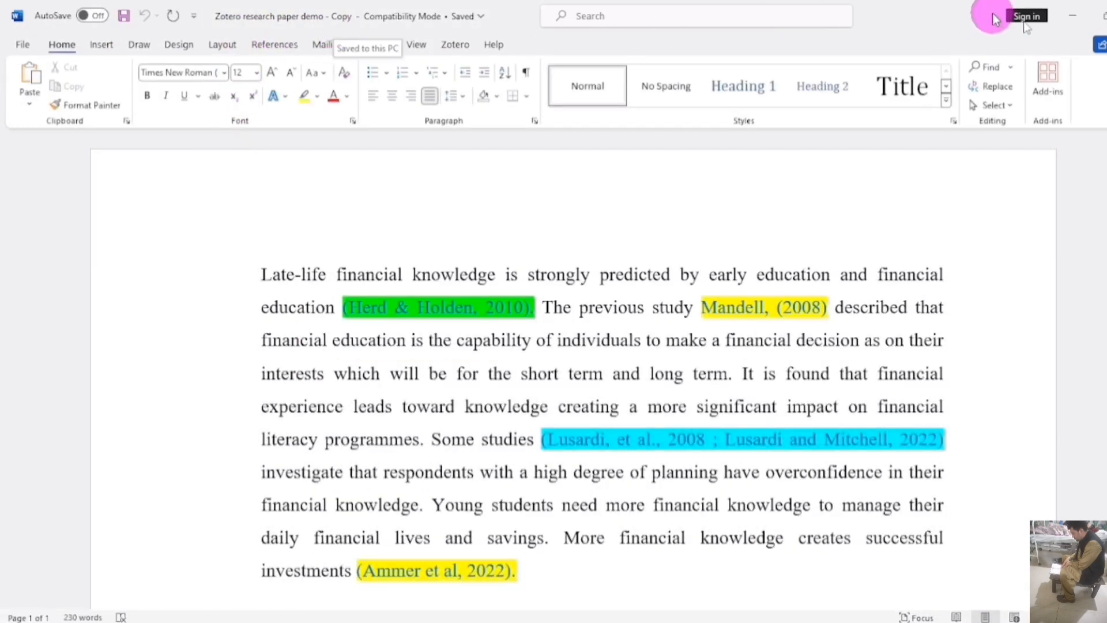
scroll(574, 357, "down", 7)
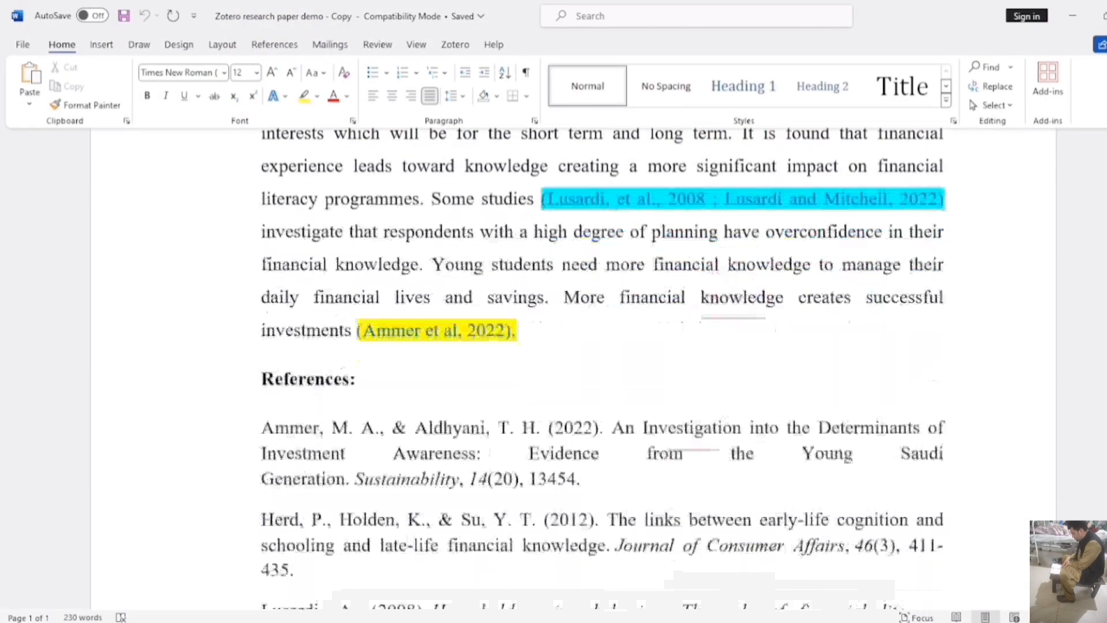
left_click(1072, 17)
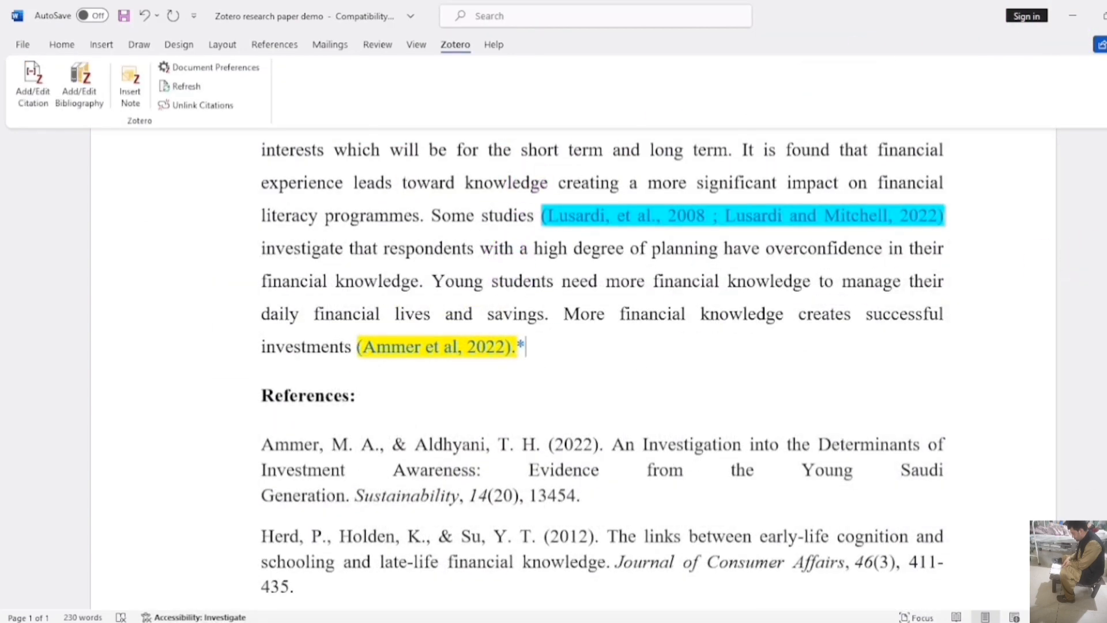
Delete all the entries under the References heading in the original Zotero research paper demo document.
left_click_drag(263, 441, 478, 229)
key("Delete")
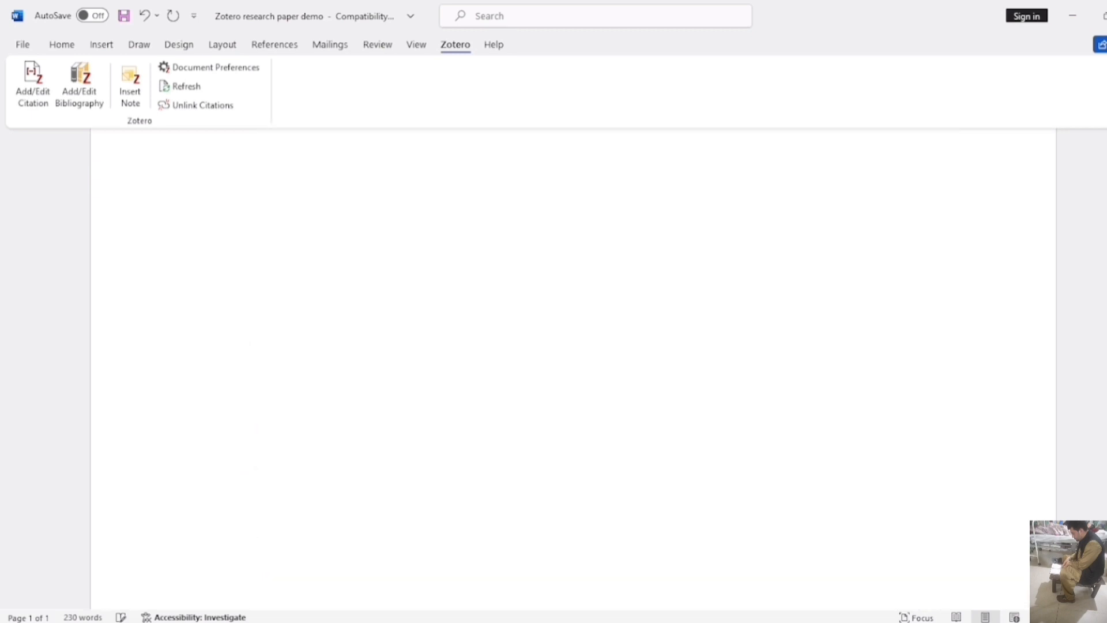
scroll(577, 346, "up", 8)
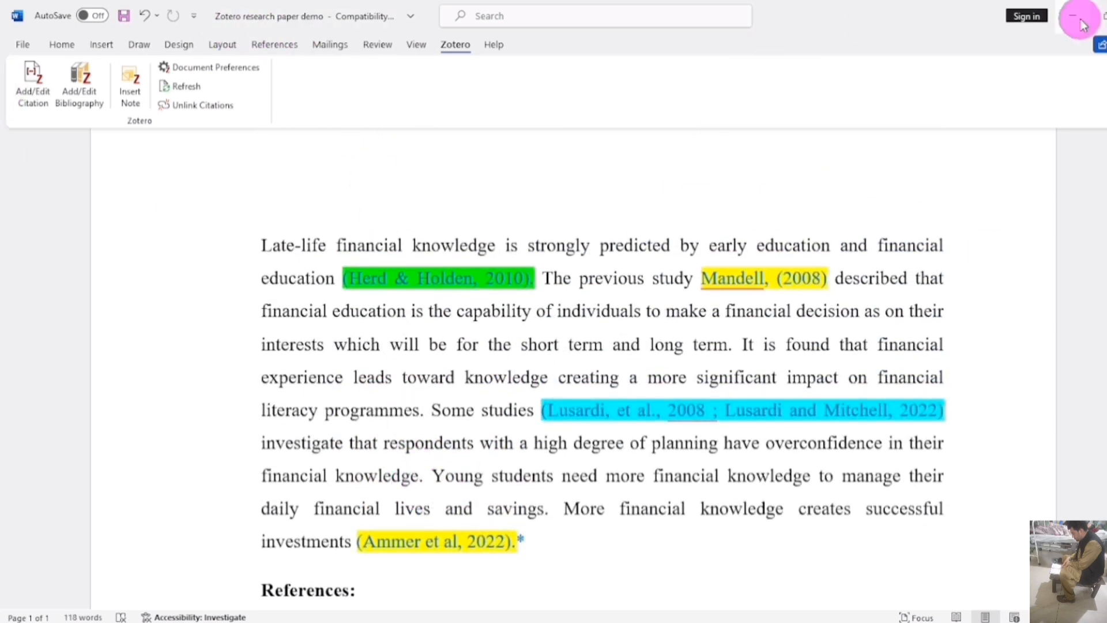
mouse_move(484, 620)
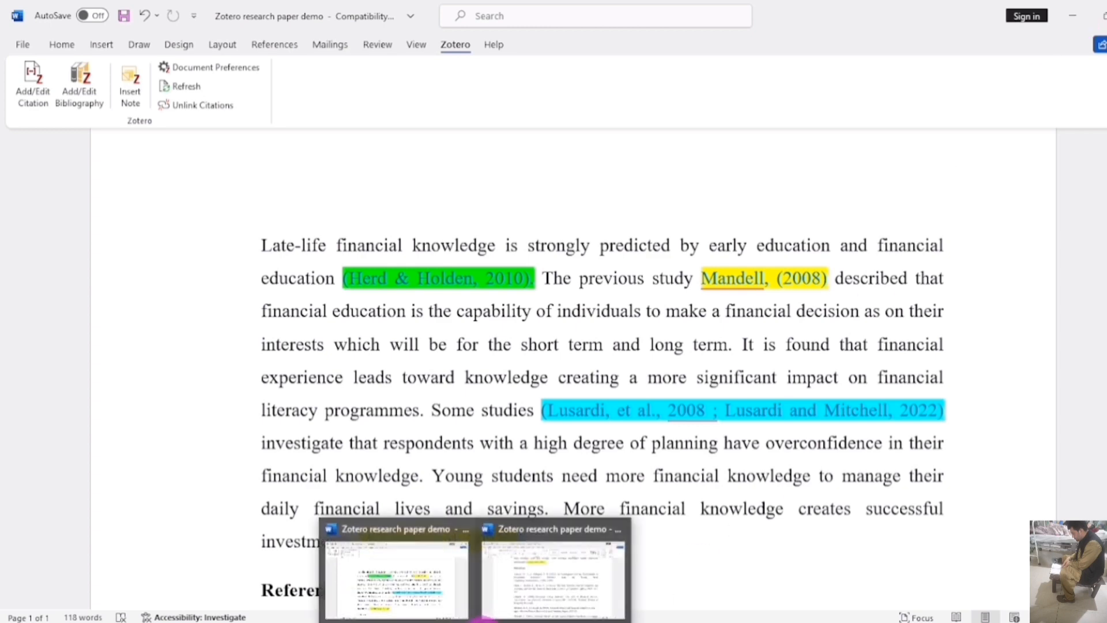
mouse_move(540, 558)
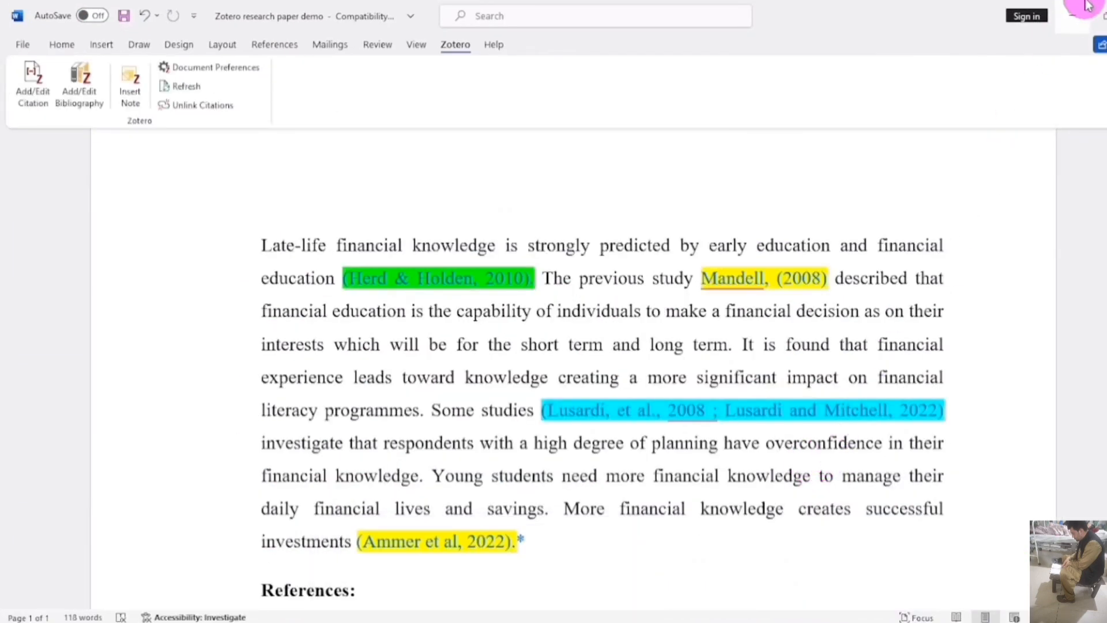
Minimize the Word document and launch Zotero from the desktop.
left_click(1070, 22)
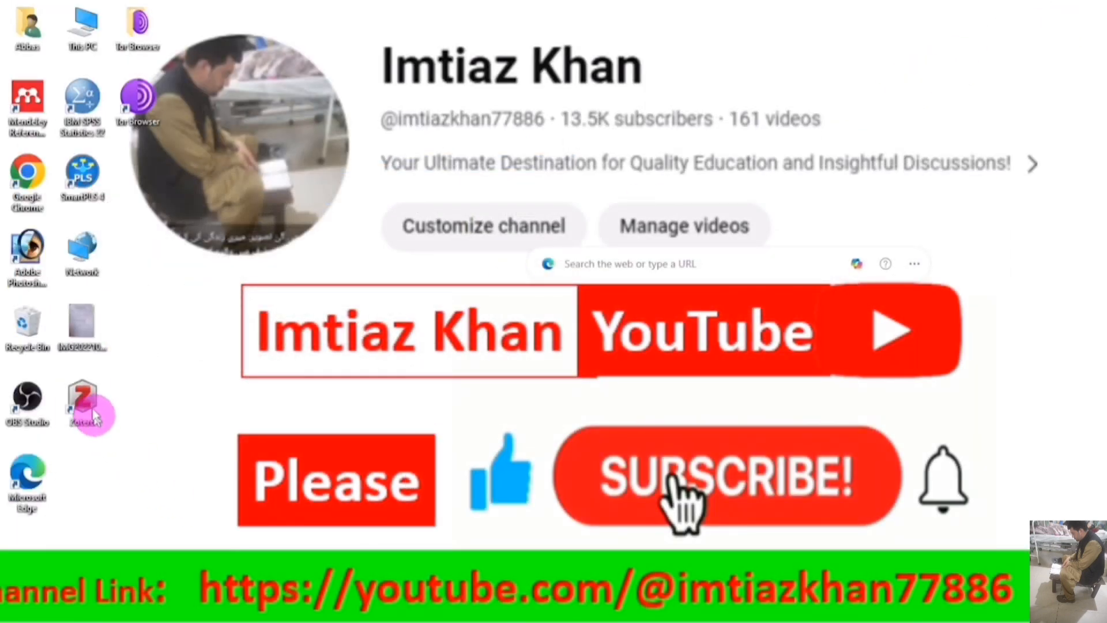
left_click(89, 405)
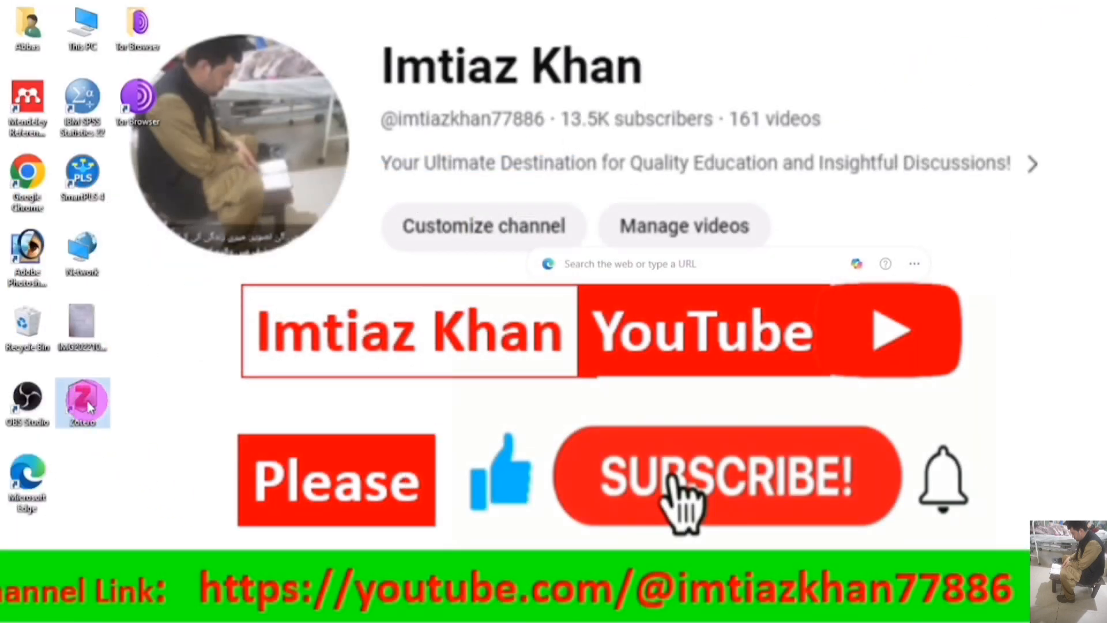
double_click(88, 405)
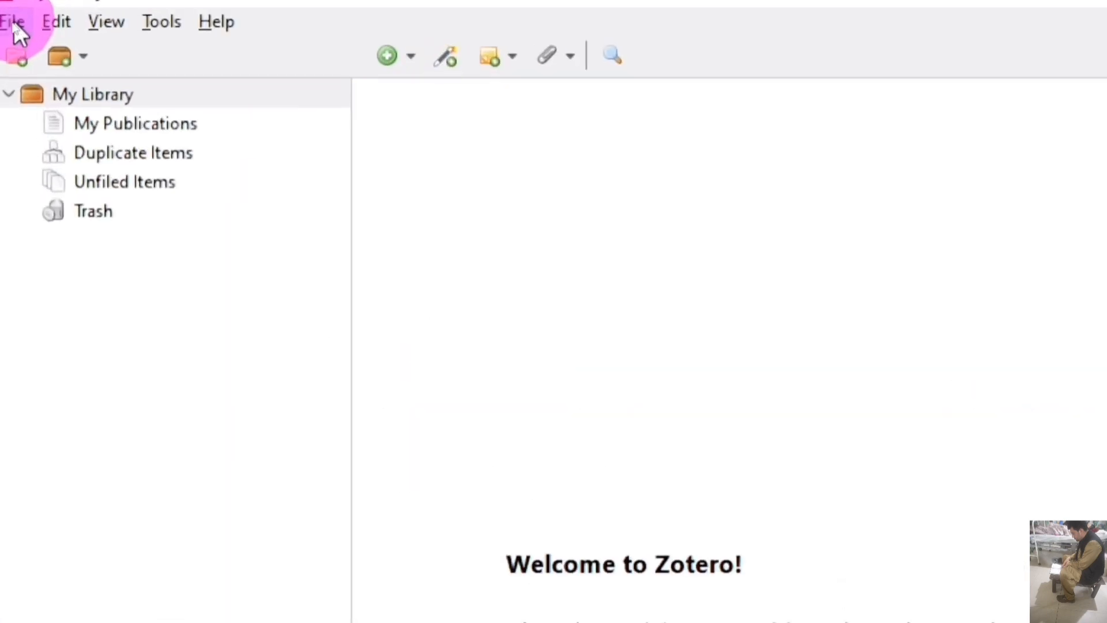
Create a new collection named Research Paper 1 in My Library.
left_click(14, 23)
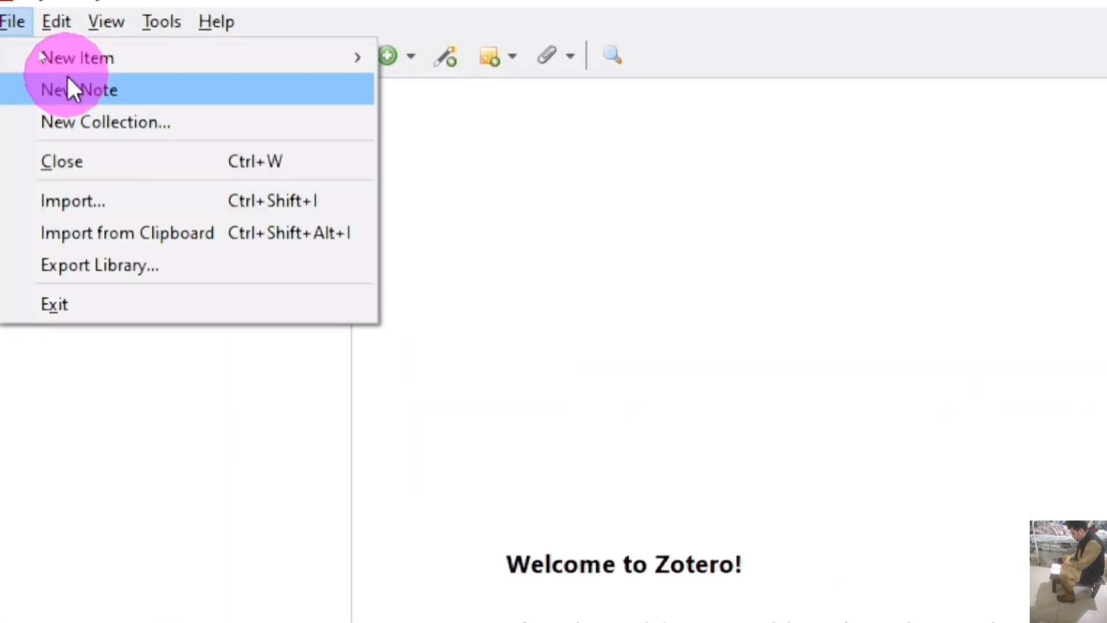
mouse_move(70, 57)
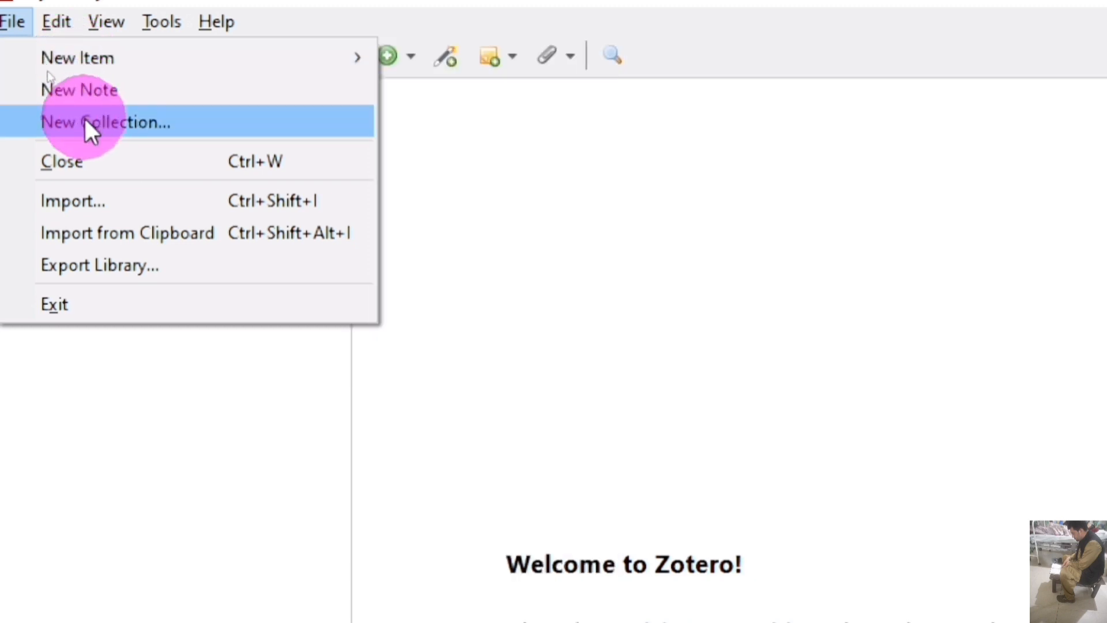
left_click(86, 128)
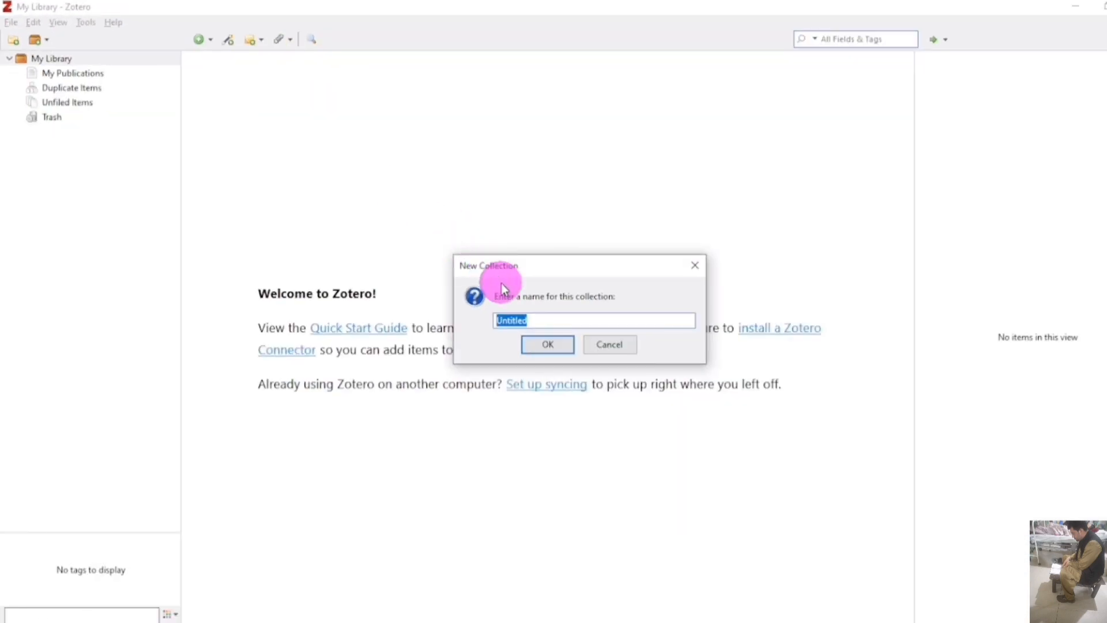
key("BackSpace")
type("Research Paper 1")
key("Return")
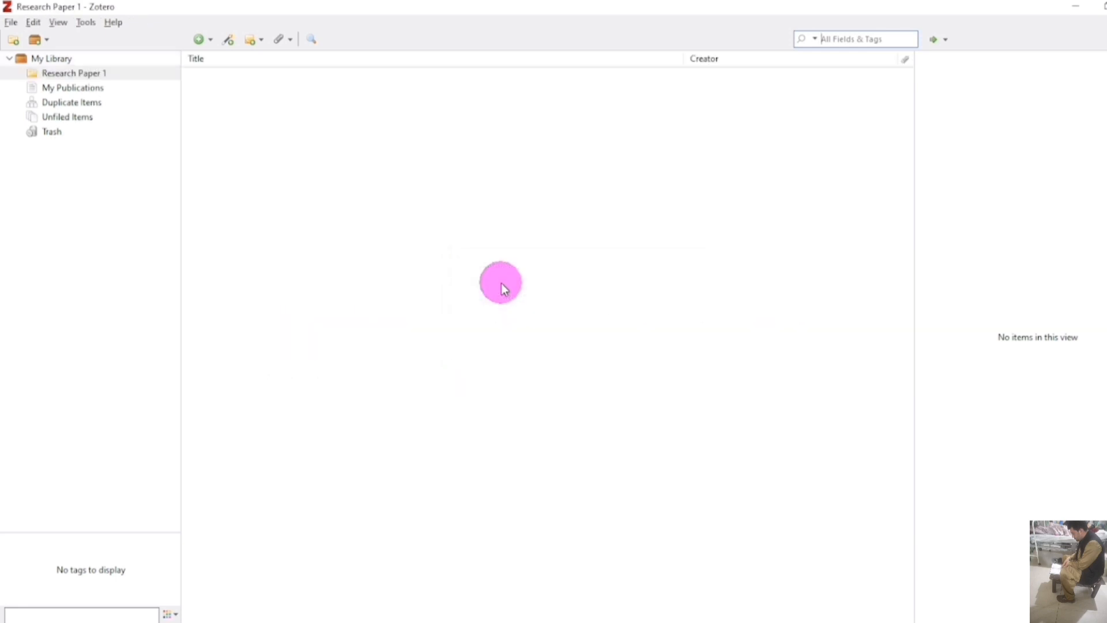
Delete the Research Paper 1 collection from My Library.
left_click(80, 79)
right_click(102, 79)
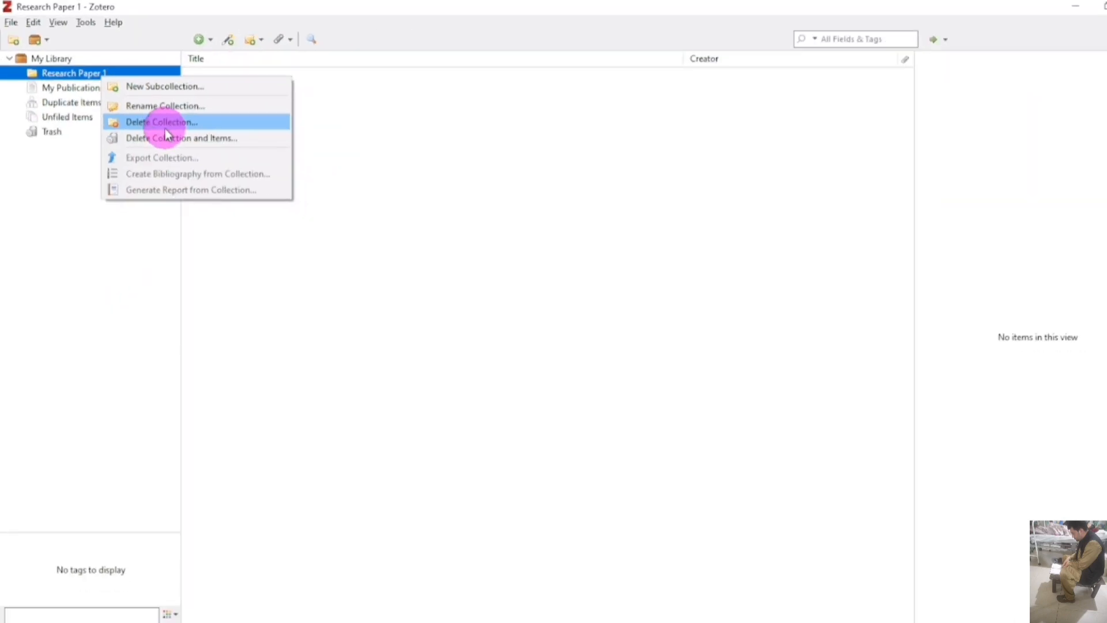
left_click(167, 123)
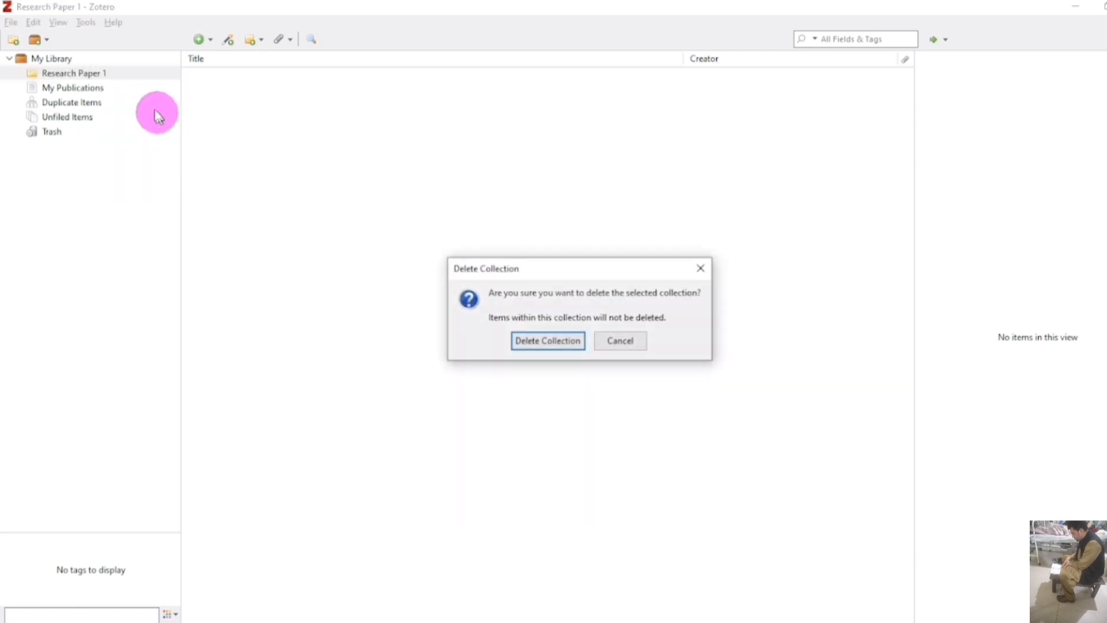
left_click(530, 344)
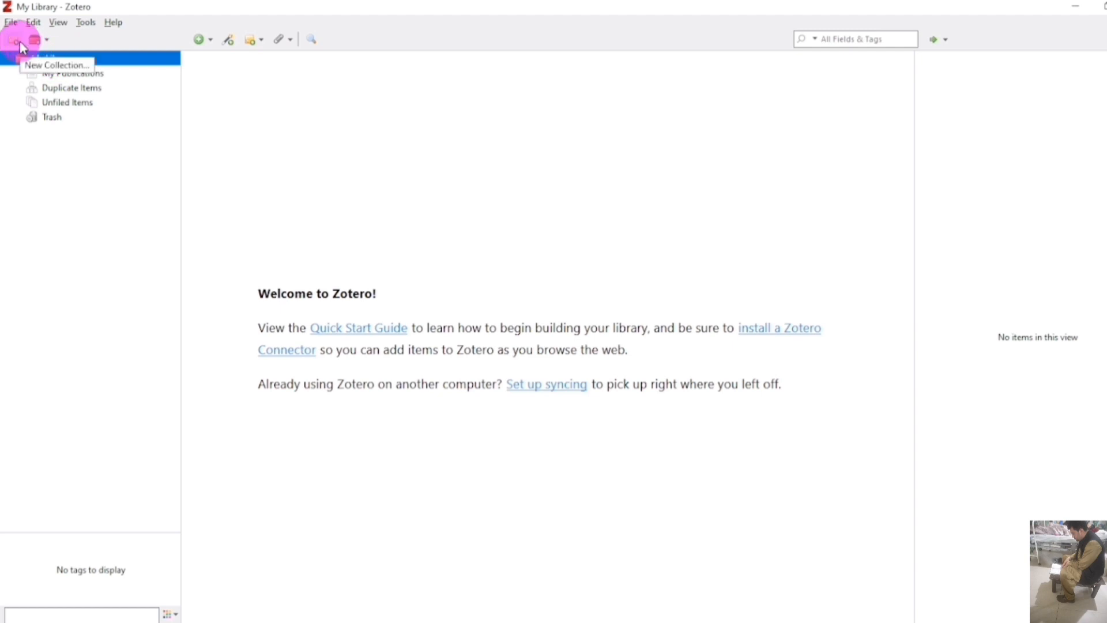
Create a new collection in My Library named with the channel owner's full name followed by Zotero Demo.
left_click(14, 41)
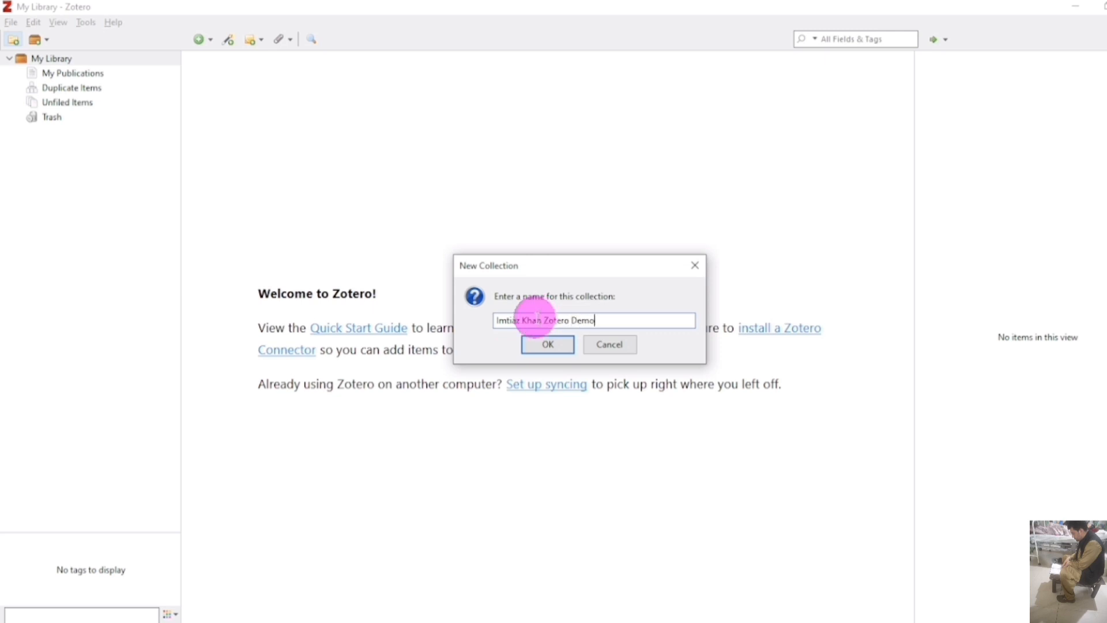
left_click(554, 344)
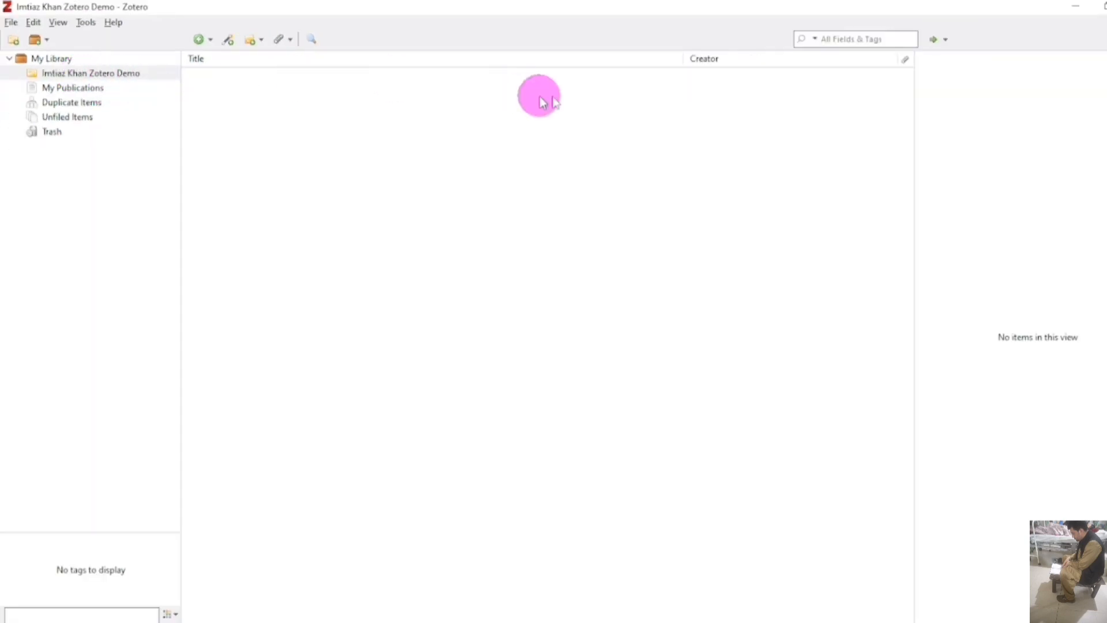
Switch to Chrome, search for google scholar, and open the Google Scholar home page.
left_click(451, 621)
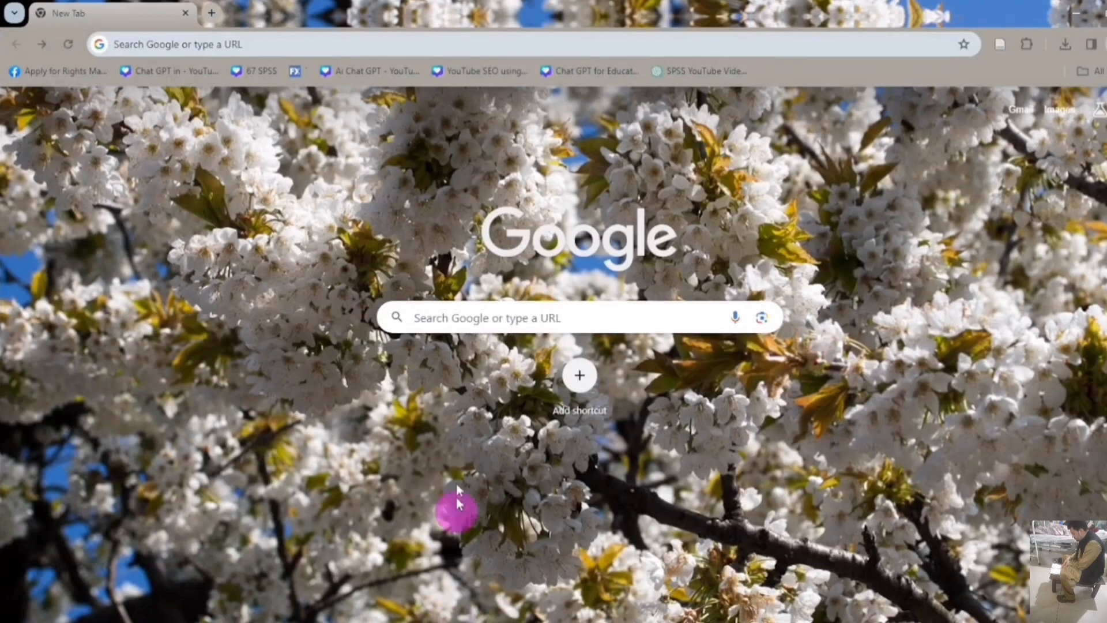
left_click(461, 317)
type("goog")
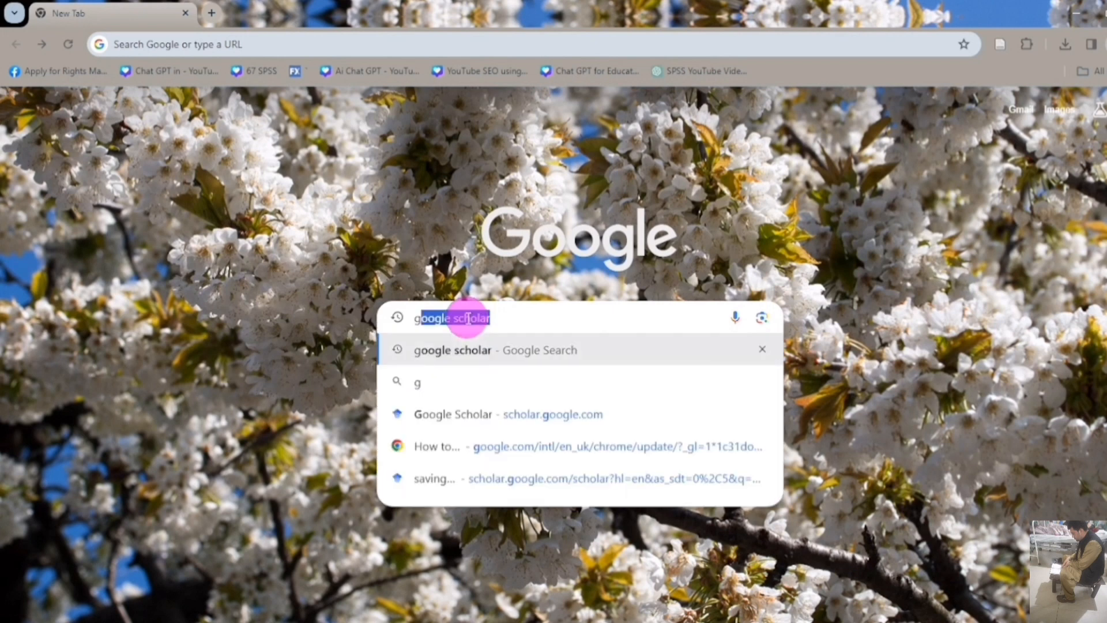
type("le Sc")
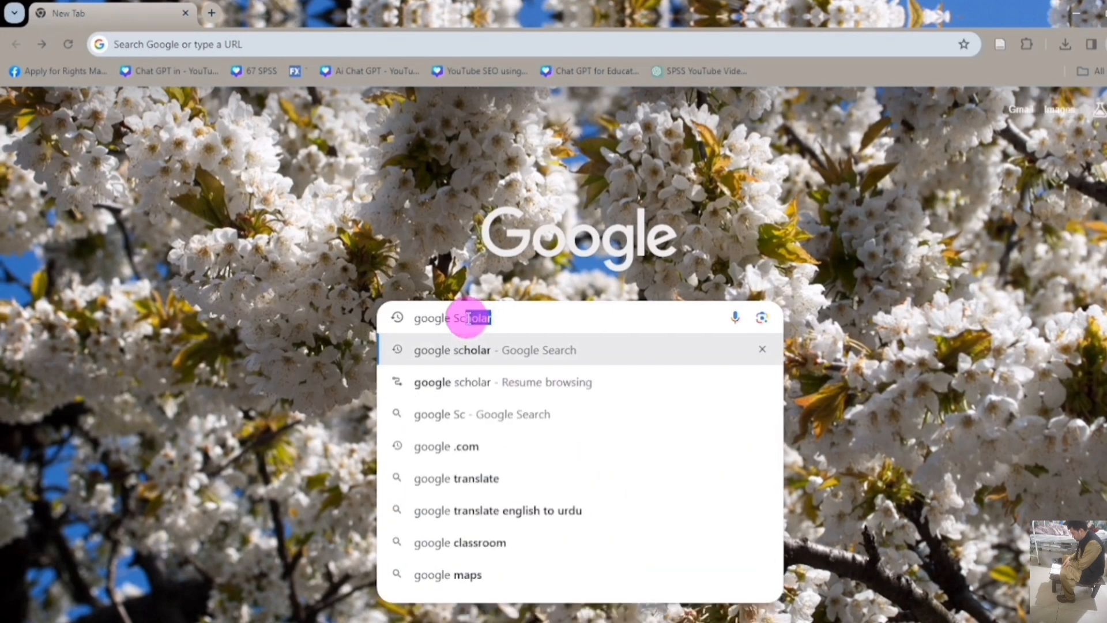
type("hi")
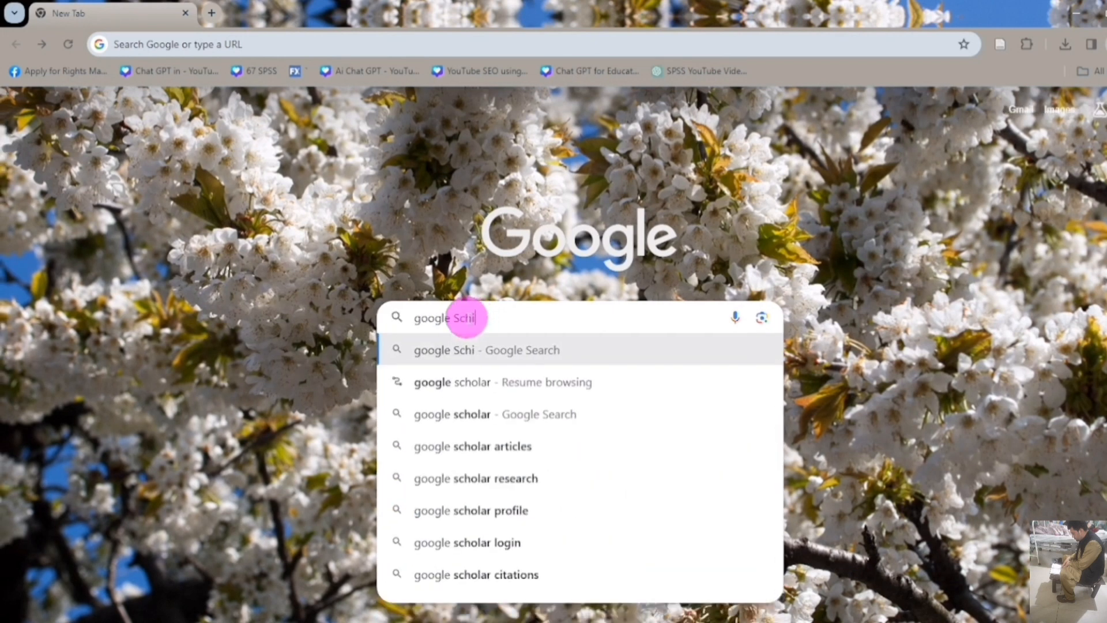
key("BackSpace")
key("BackSpace")
key("Return")
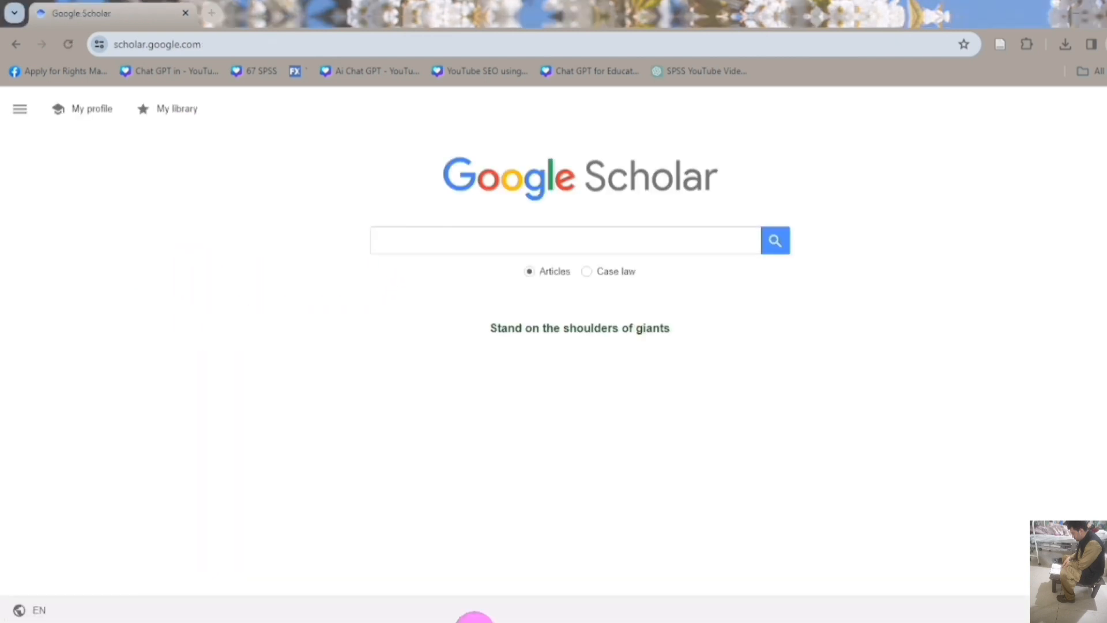
Switch to the Zotero research paper demo document in Word and copy the green-highlighted 2010 citation without its opening parenthesis.
mouse_move(474, 618)
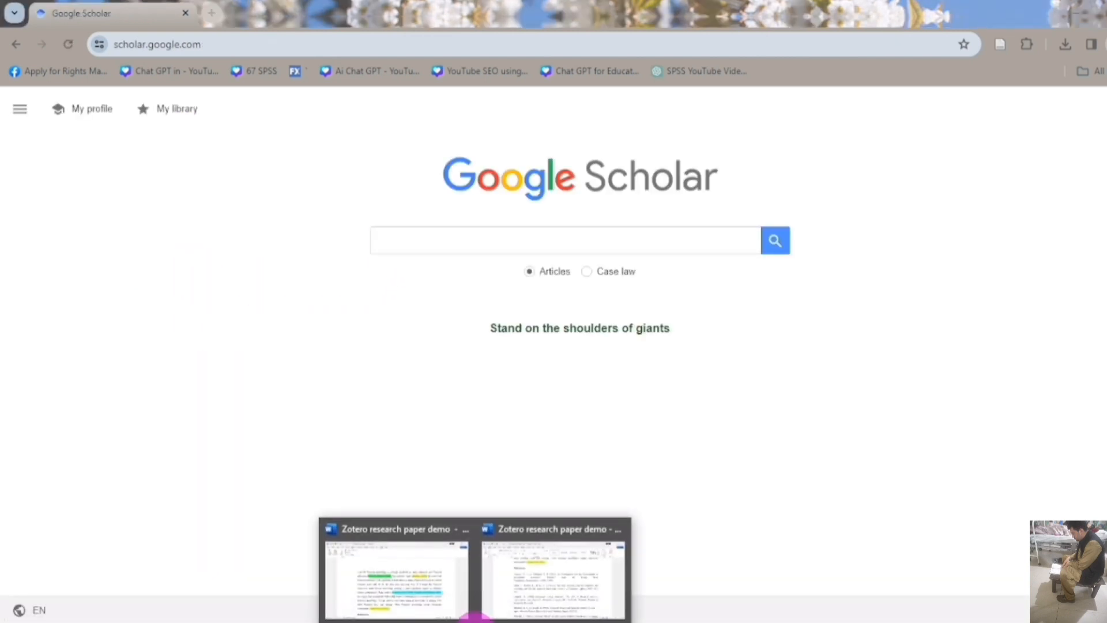
left_click(448, 582)
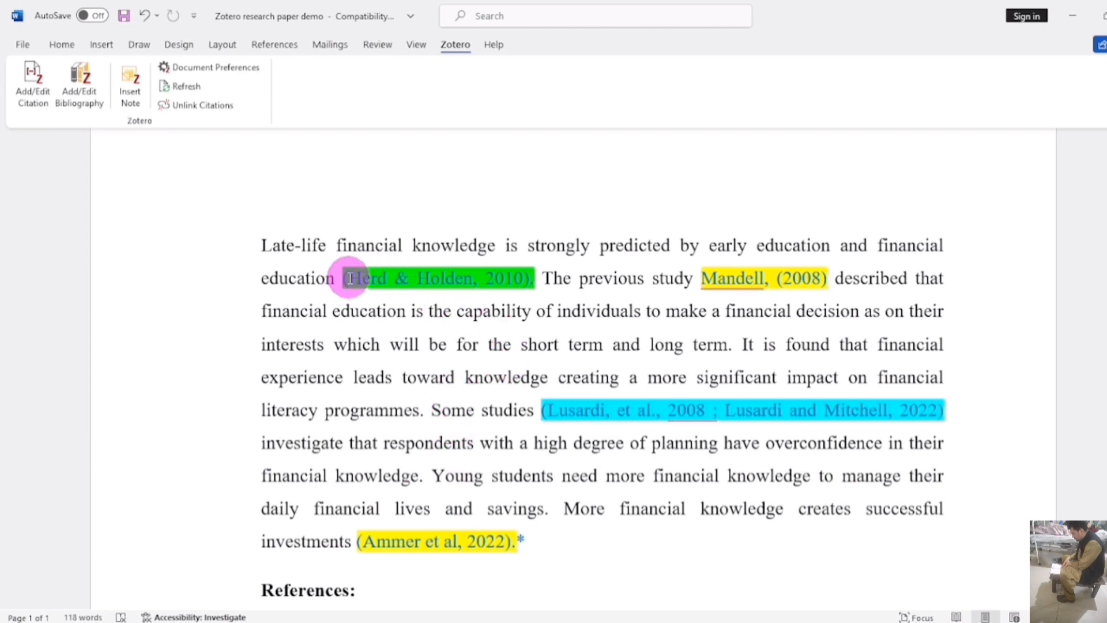
left_click_drag(350, 279, 539, 282)
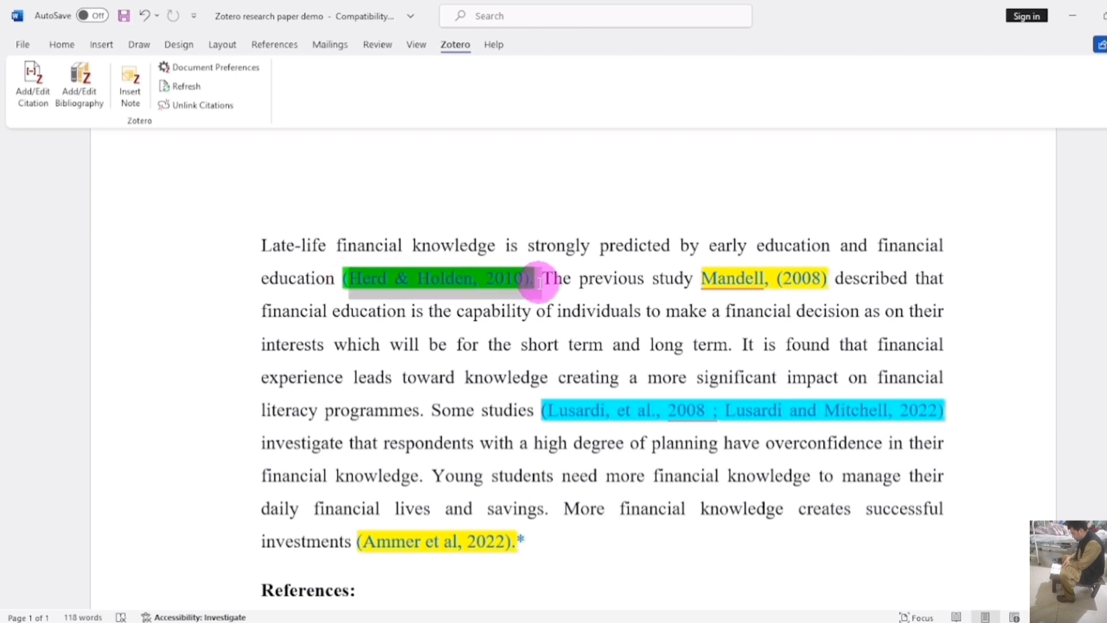
right_click(500, 270)
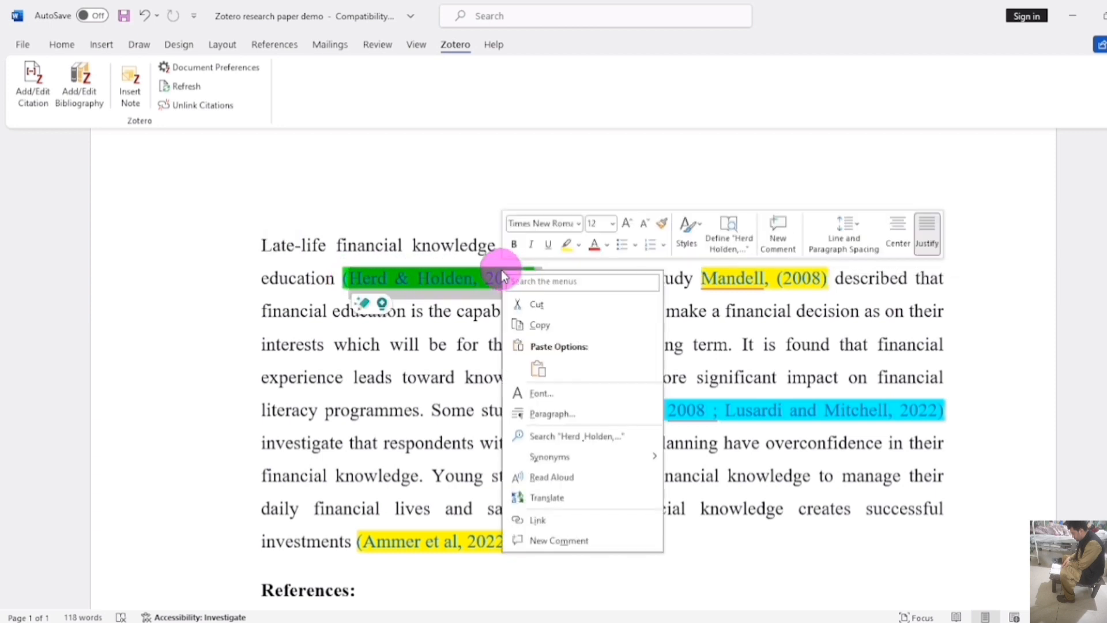
left_click(537, 325)
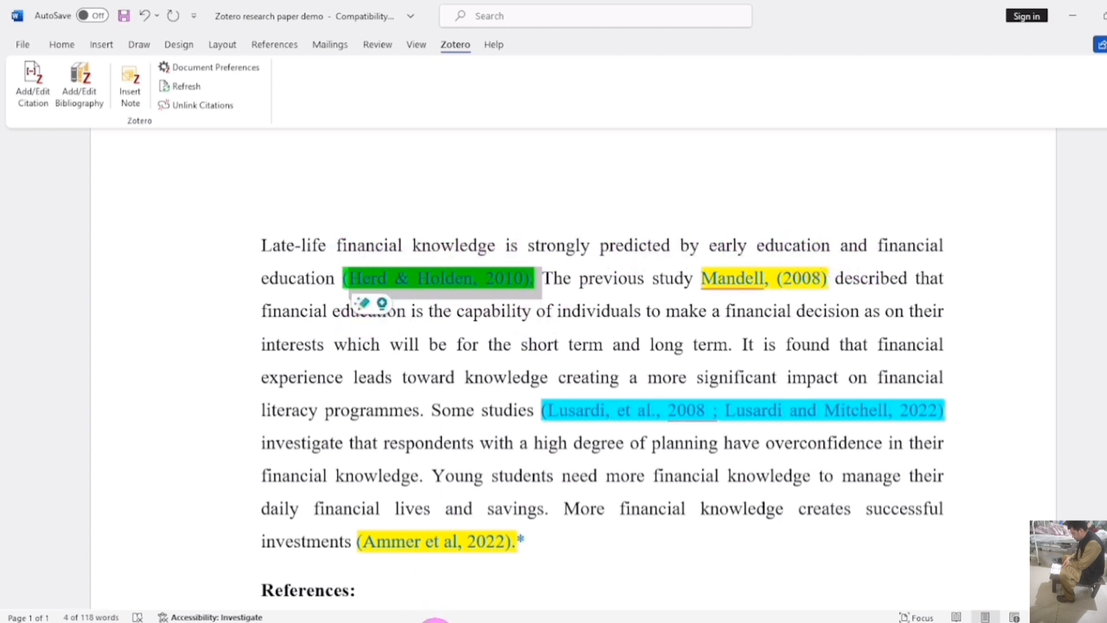
Back in Chrome, search Google Scholar for "Financial education" followed by the copied 2010 citation, leaving out its closing parenthesis.
left_click(435, 620)
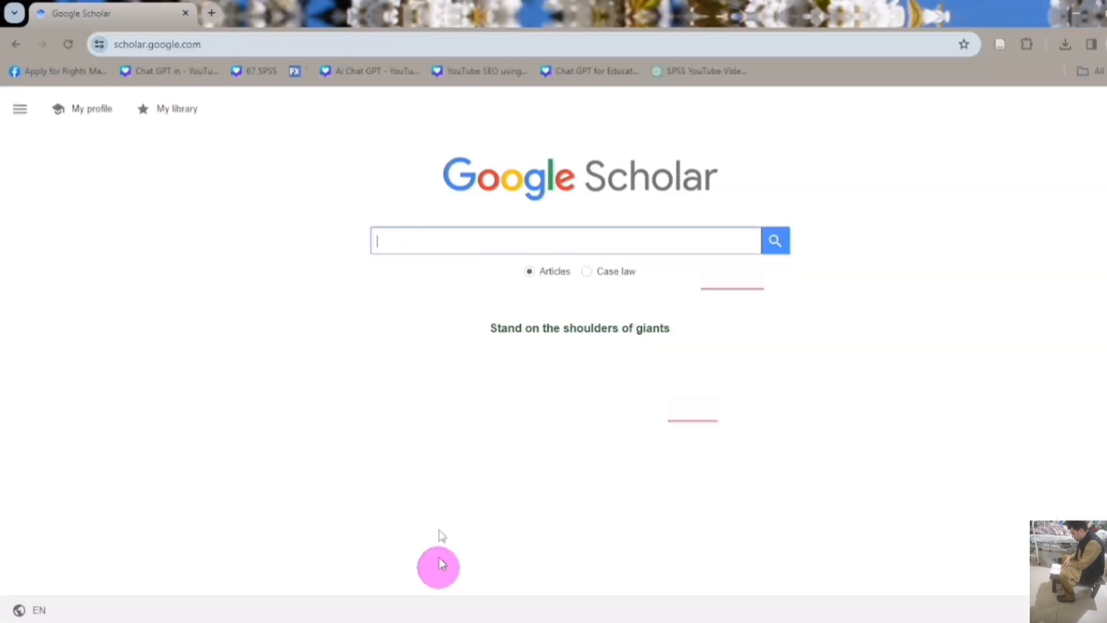
left_click(442, 241)
type("Financial ")
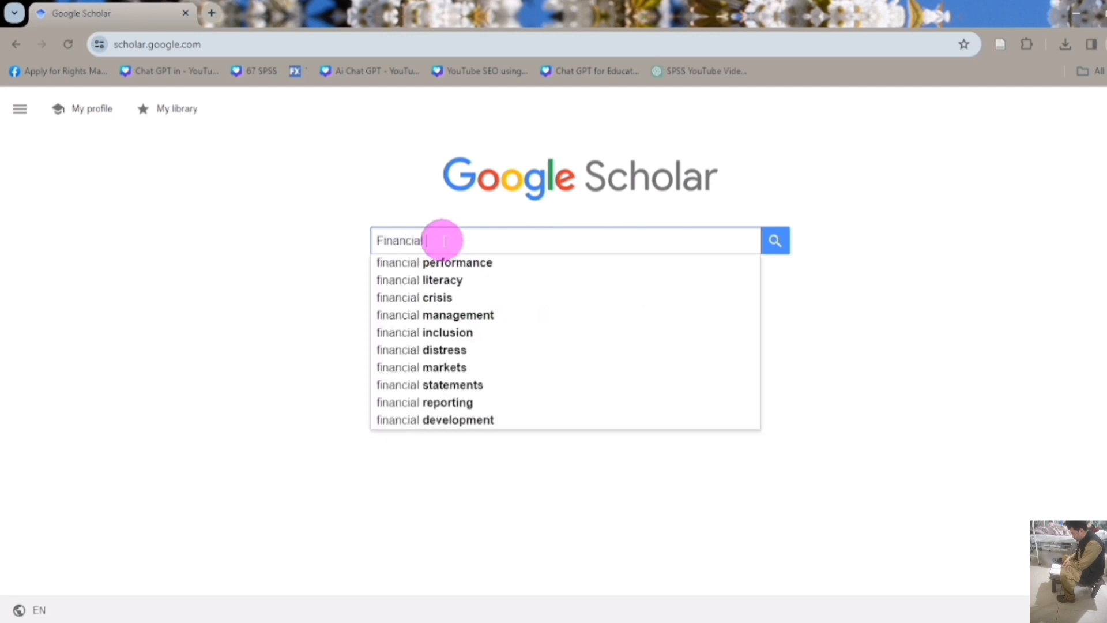
type("education")
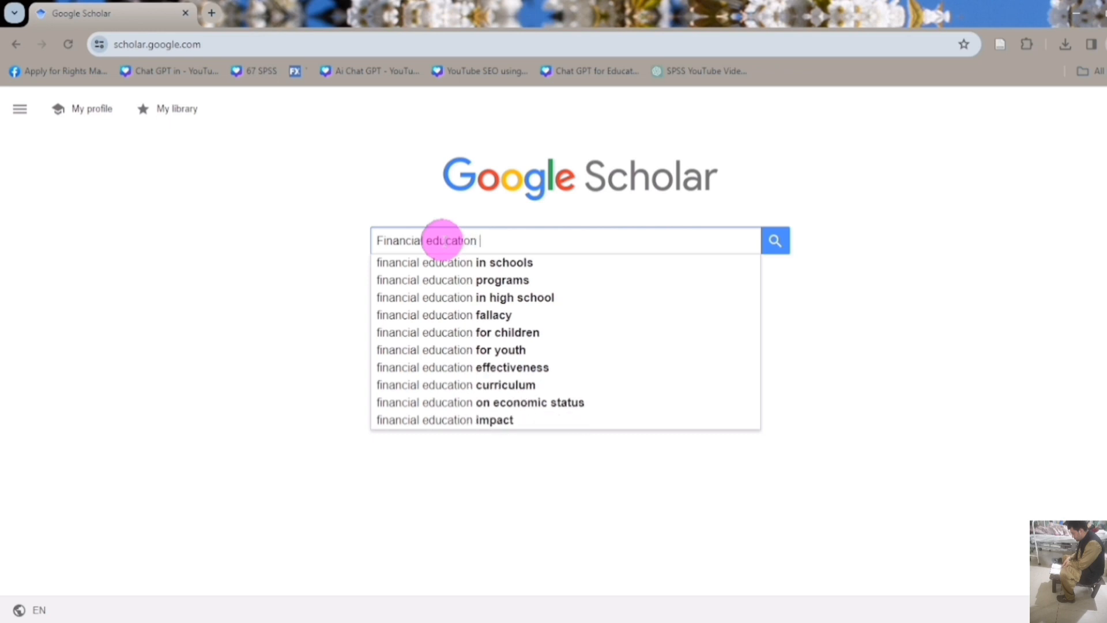
key("ctrl+v")
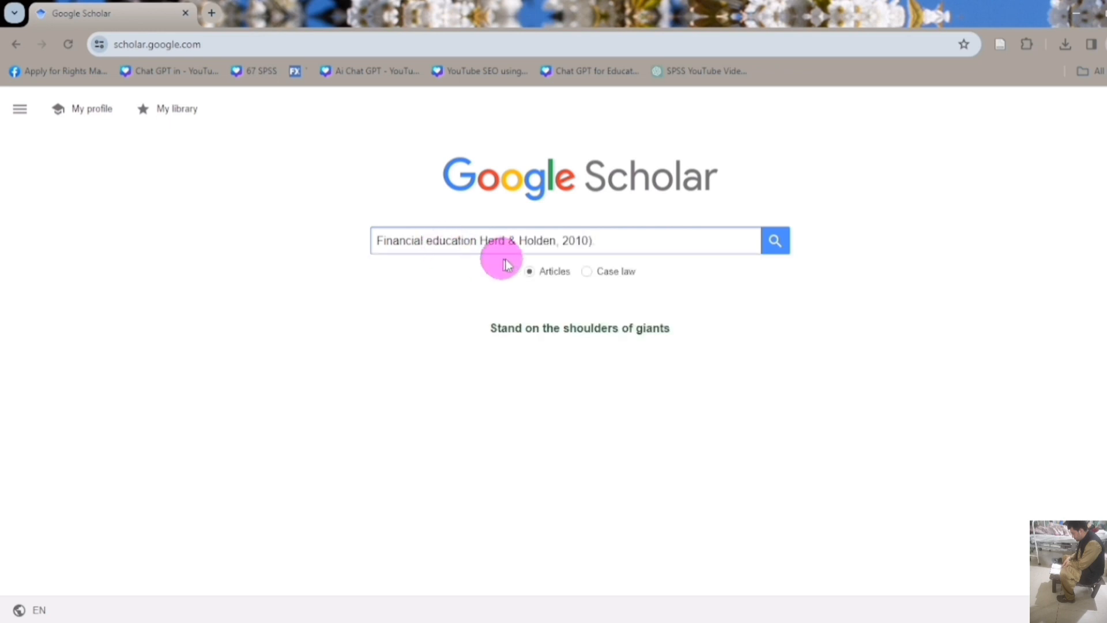
key("BackSpace")
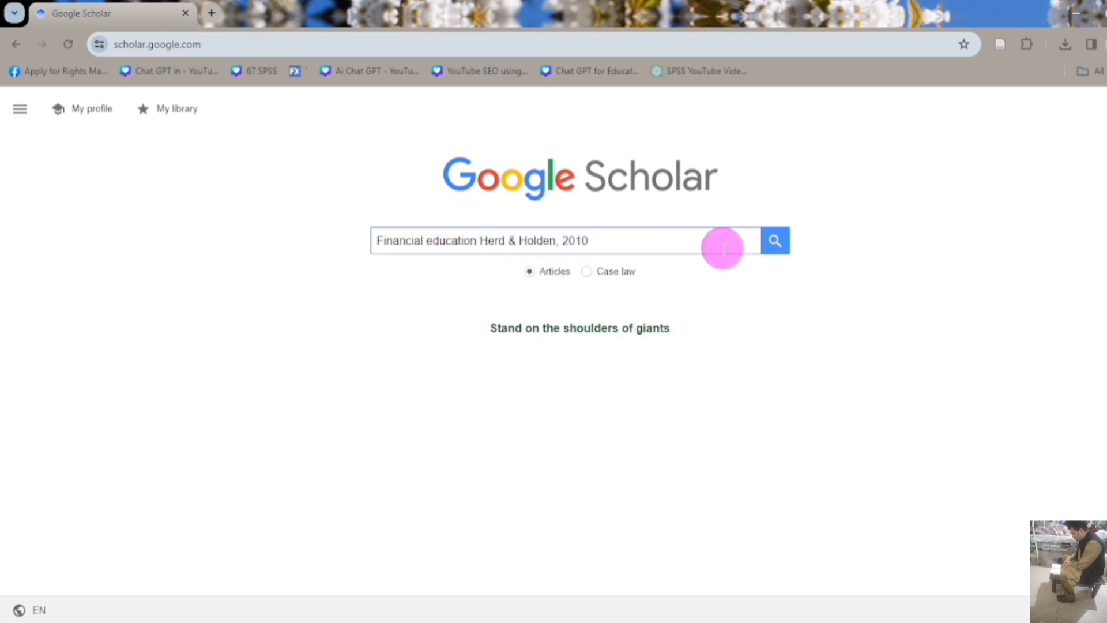
left_click(775, 241)
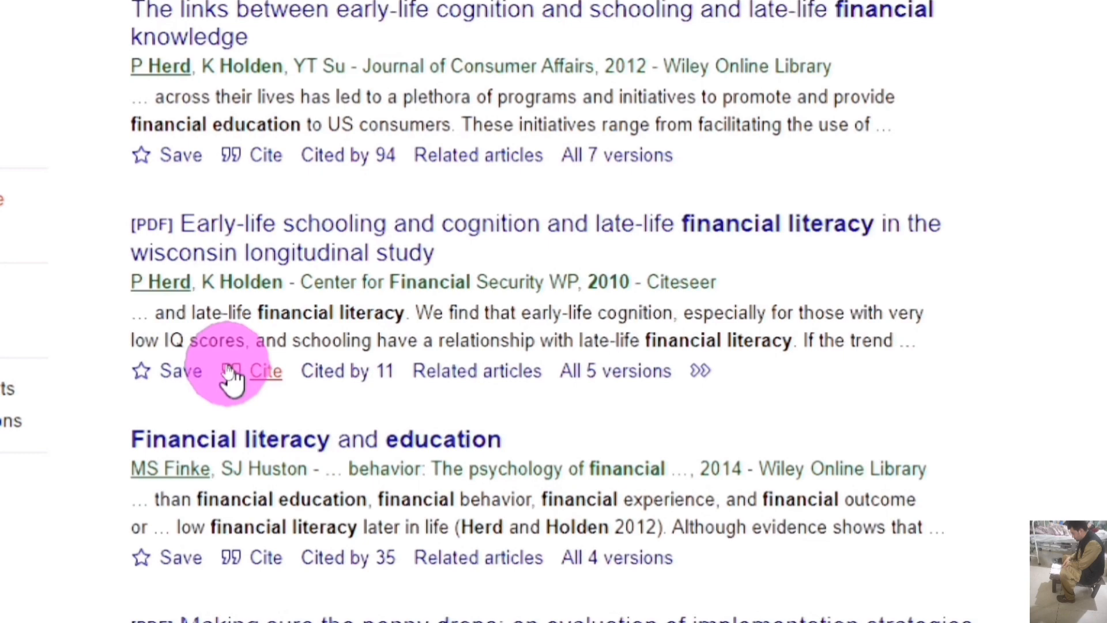
Import the RefMan citation of the 2010 article "Early-life schooling and cognition and late-life financial literacy in the wisconsin longitudinal study" into the Zotero Demo collection.
left_click(234, 375)
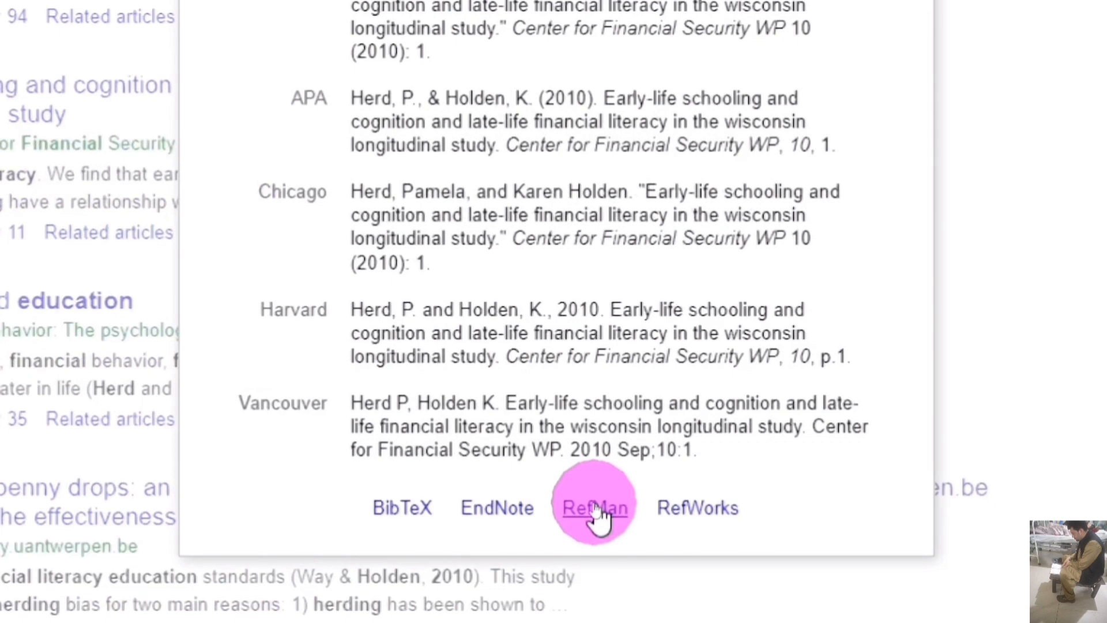
left_click(595, 509)
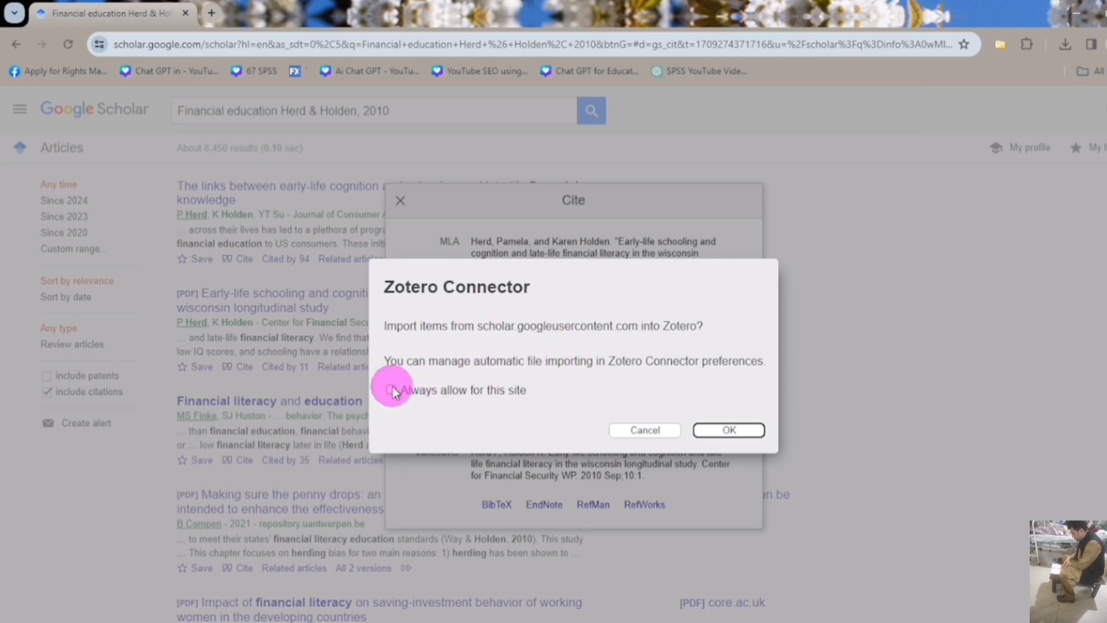
left_click(729, 430)
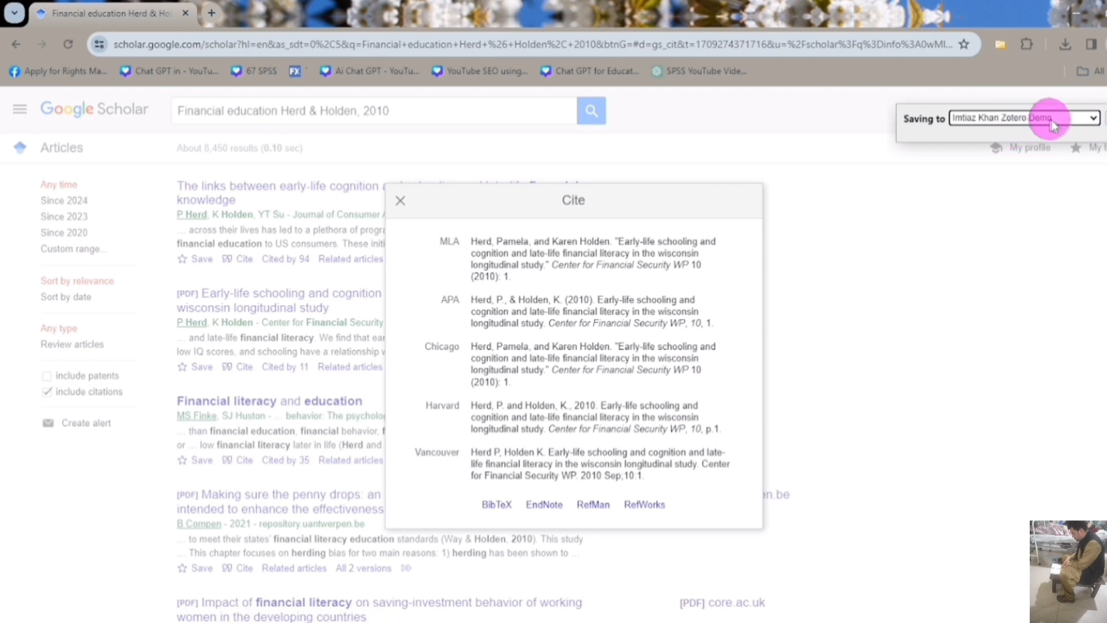
left_click(1090, 119)
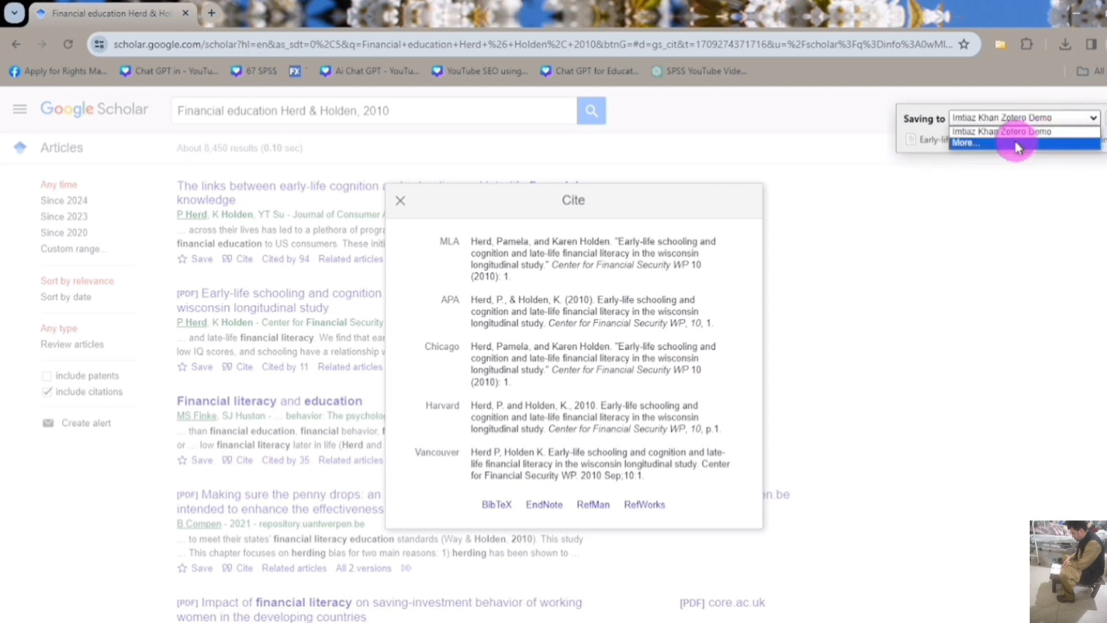
left_click(967, 142)
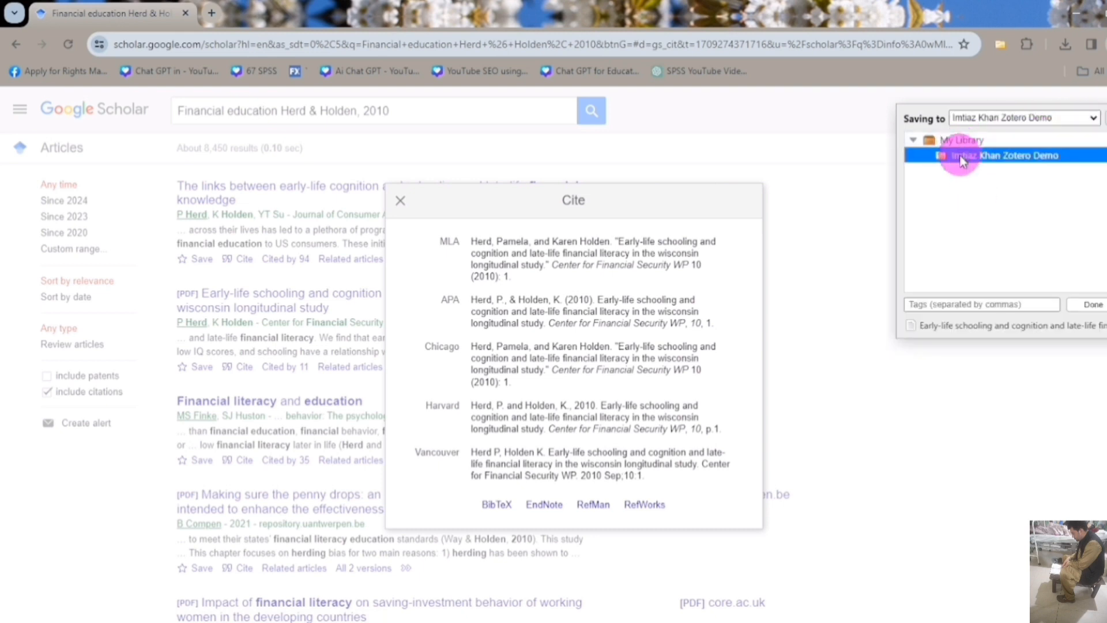
left_click(1097, 305)
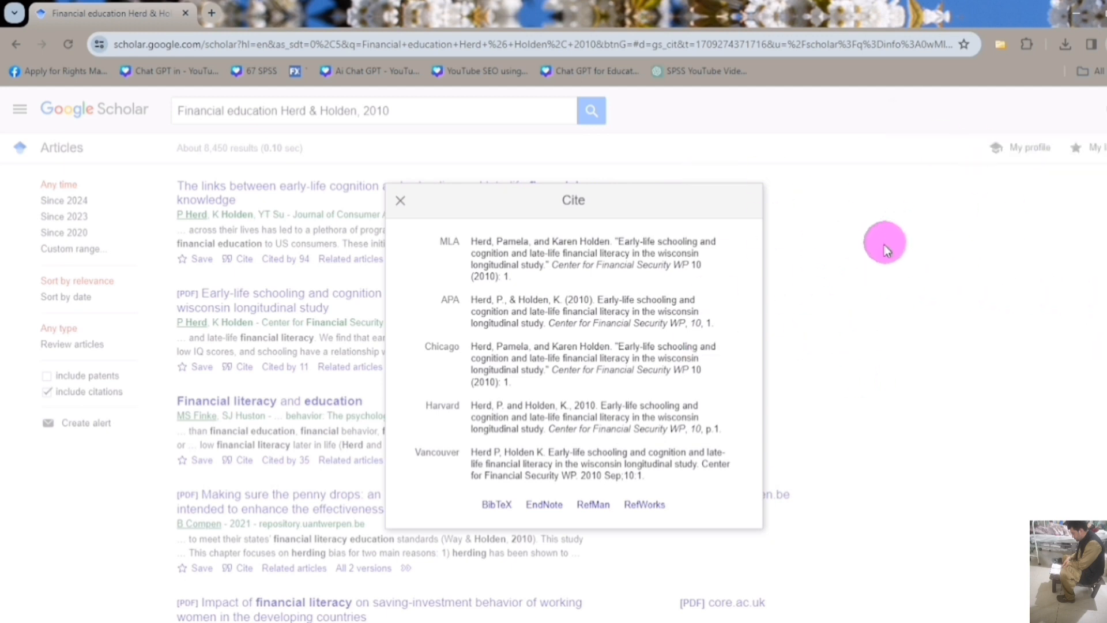
In the Word paper, start a Zotero citation before the green-highlighted one, with American Psychological Association (APA) 7th edition as the citation style.
mouse_move(469, 614)
left_click(424, 586)
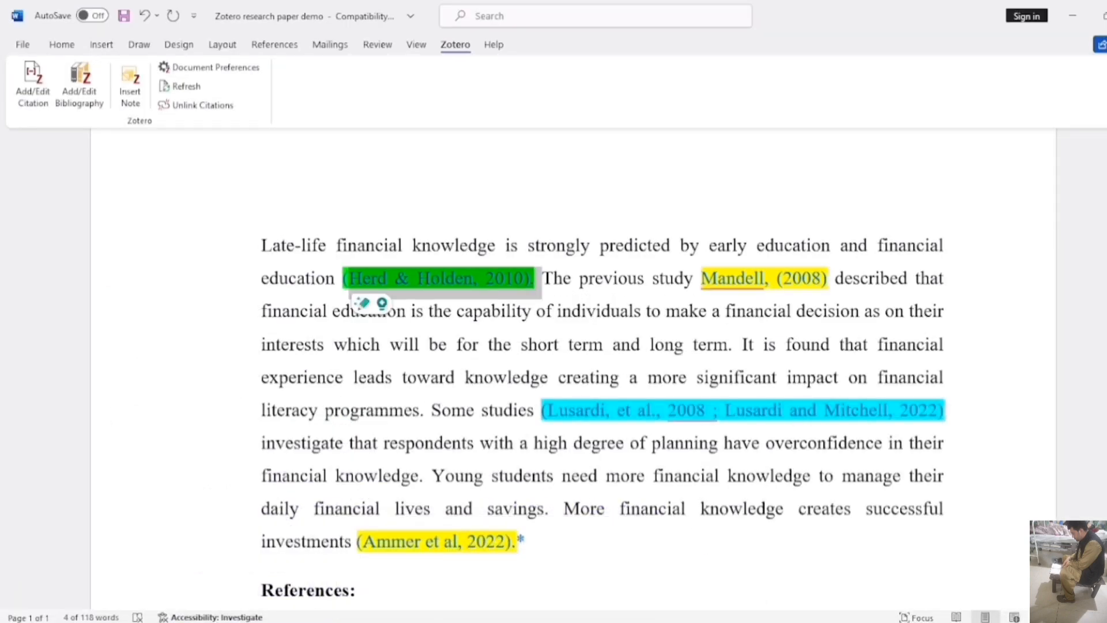
scroll(603, 411, "down", 1)
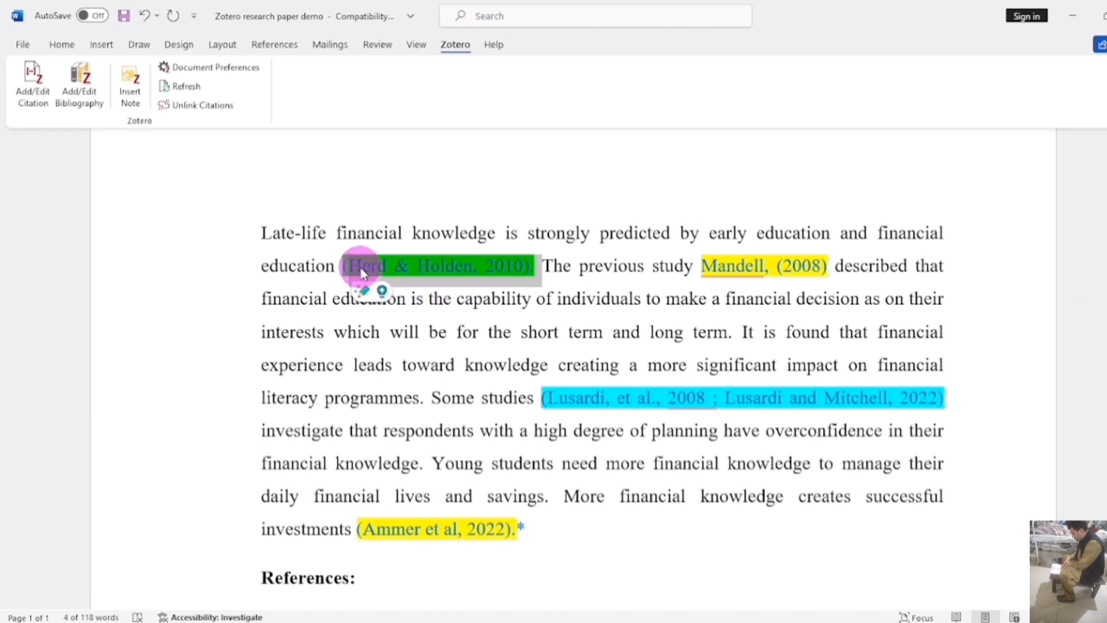
left_click(339, 264)
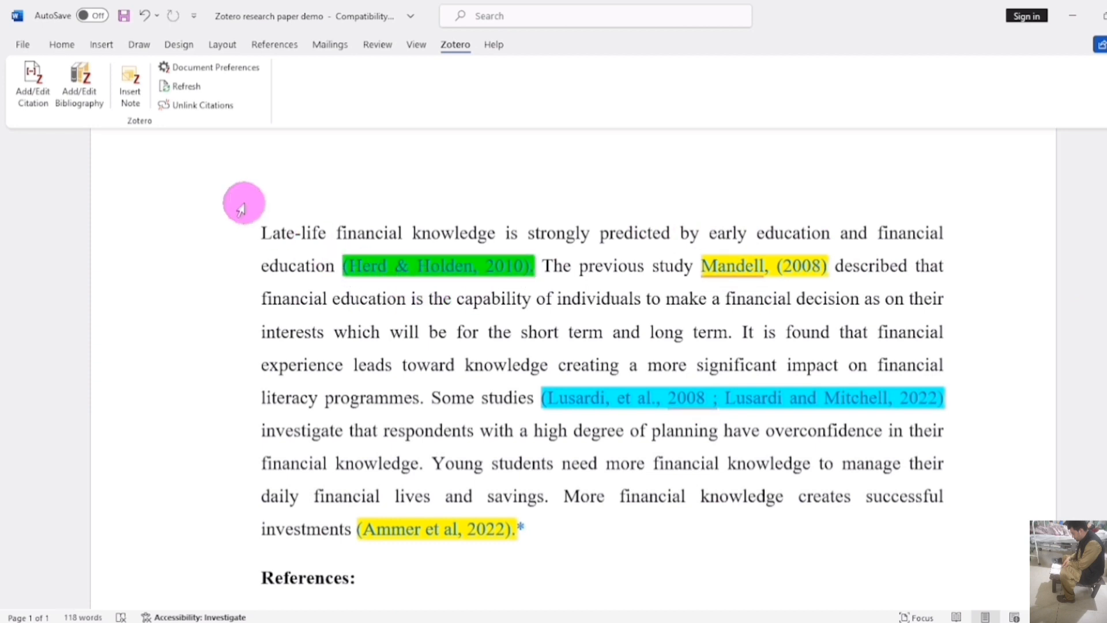
left_click(23, 98)
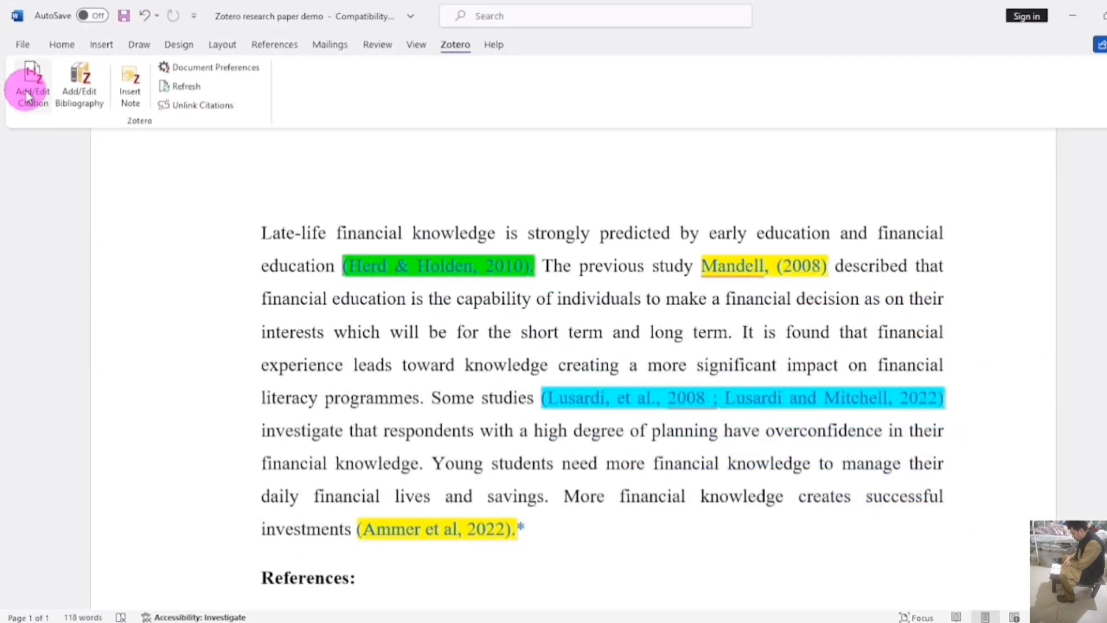
left_click(29, 97)
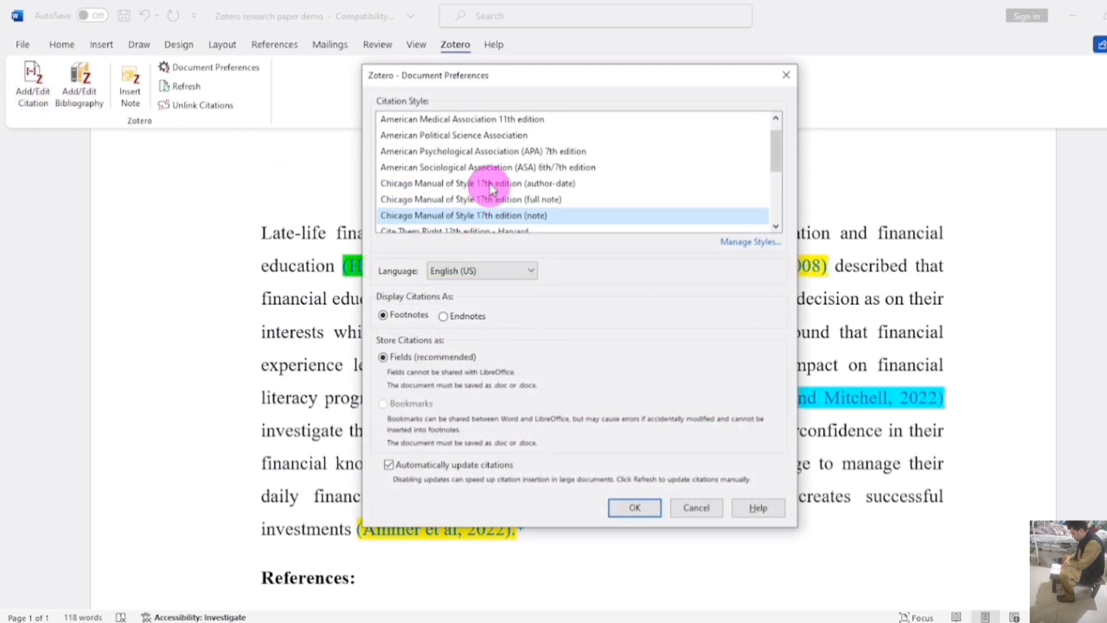
left_click(487, 152)
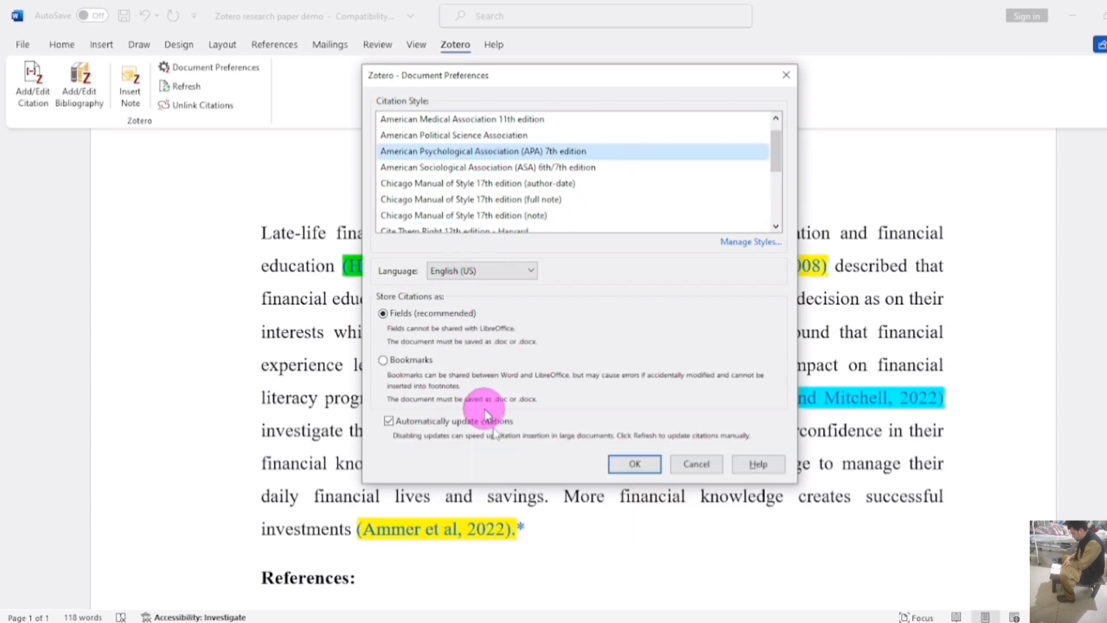
left_click(635, 466)
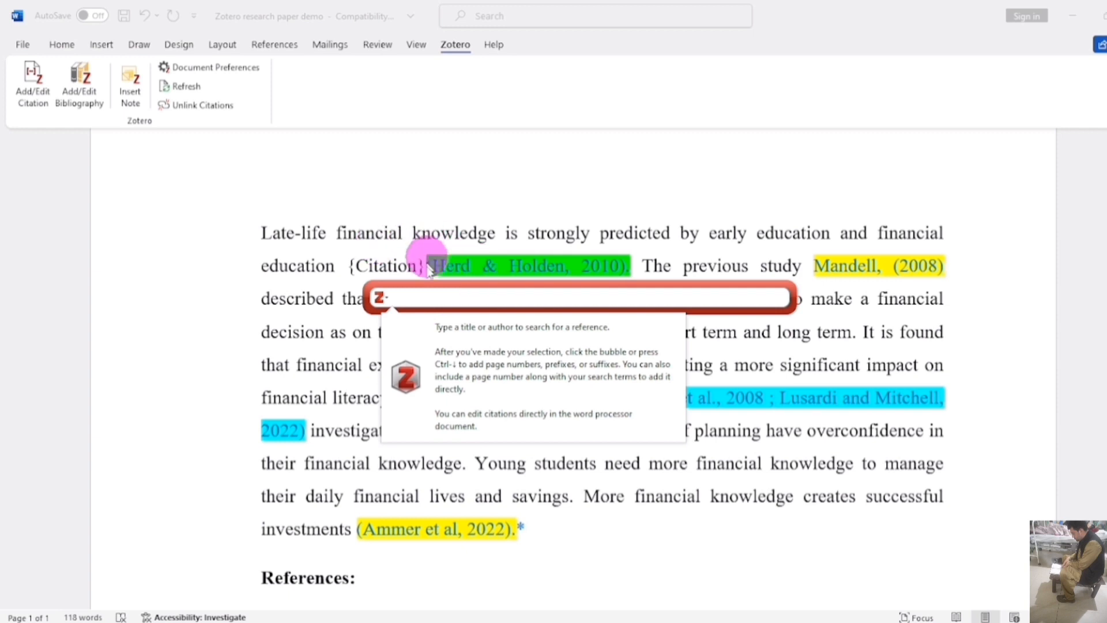
Search the Zotero library for "finan" and insert the 2010 Early-life schooling article as the in-text citation.
type("finan")
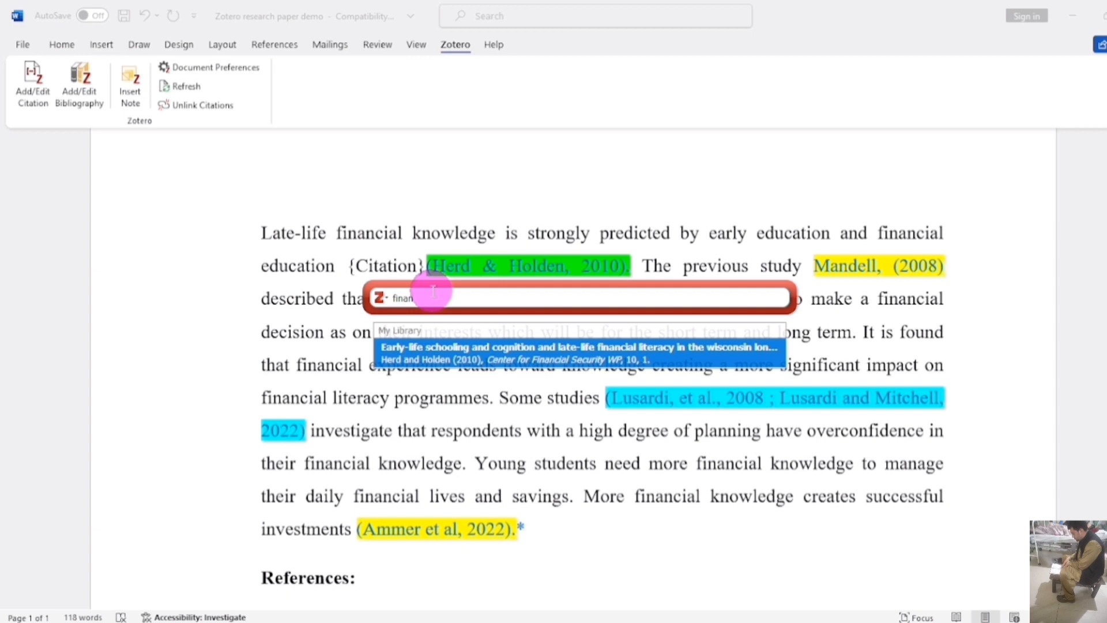
left_click(456, 355)
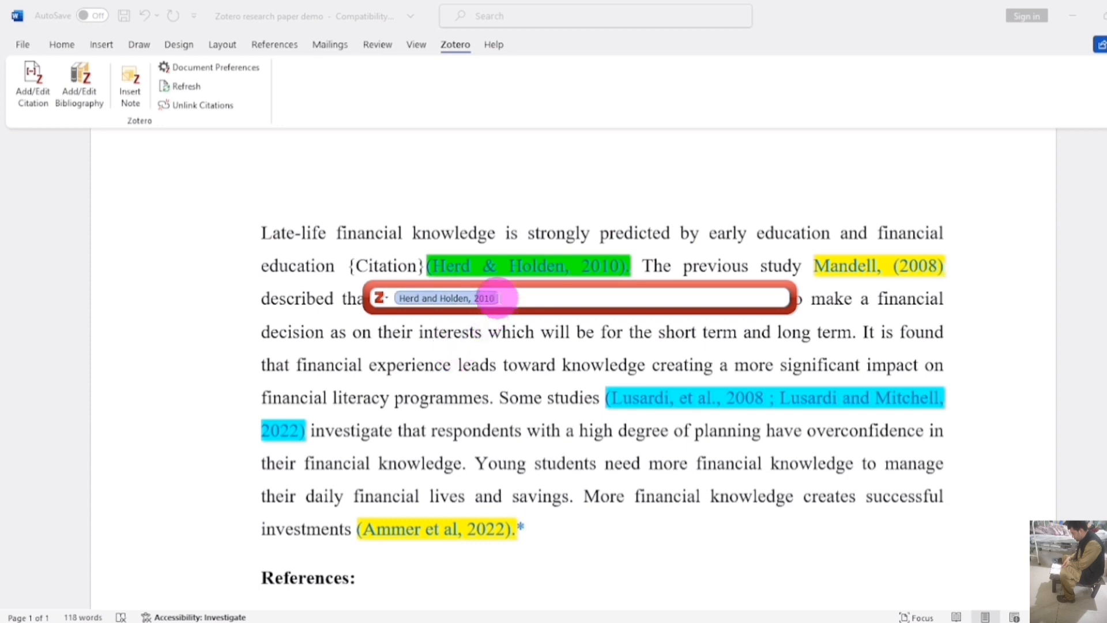
key("Return")
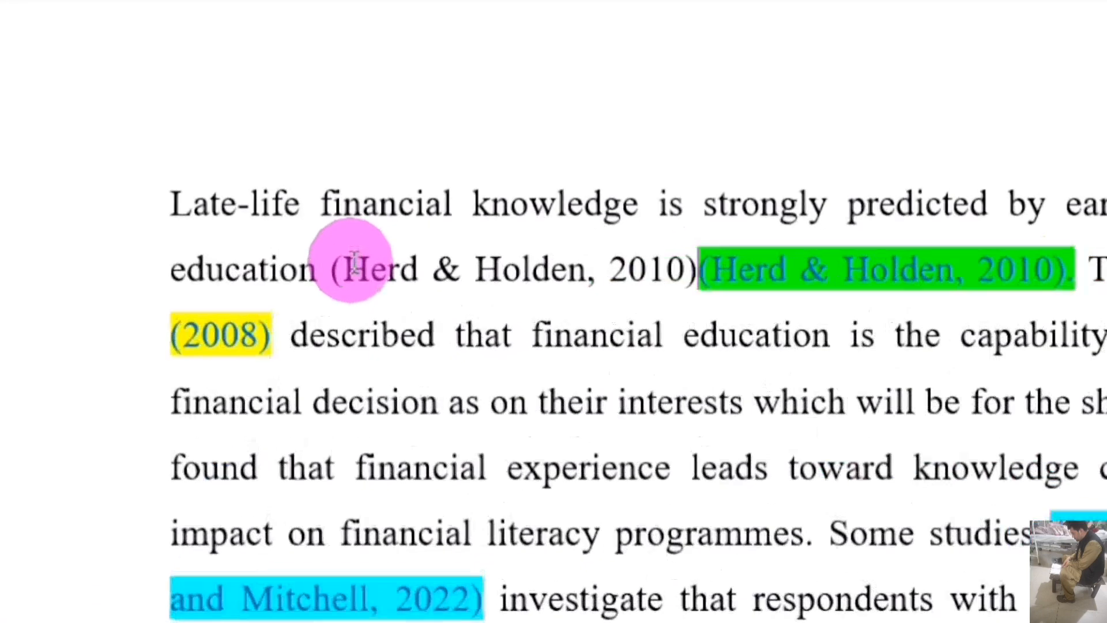
left_click(496, 266)
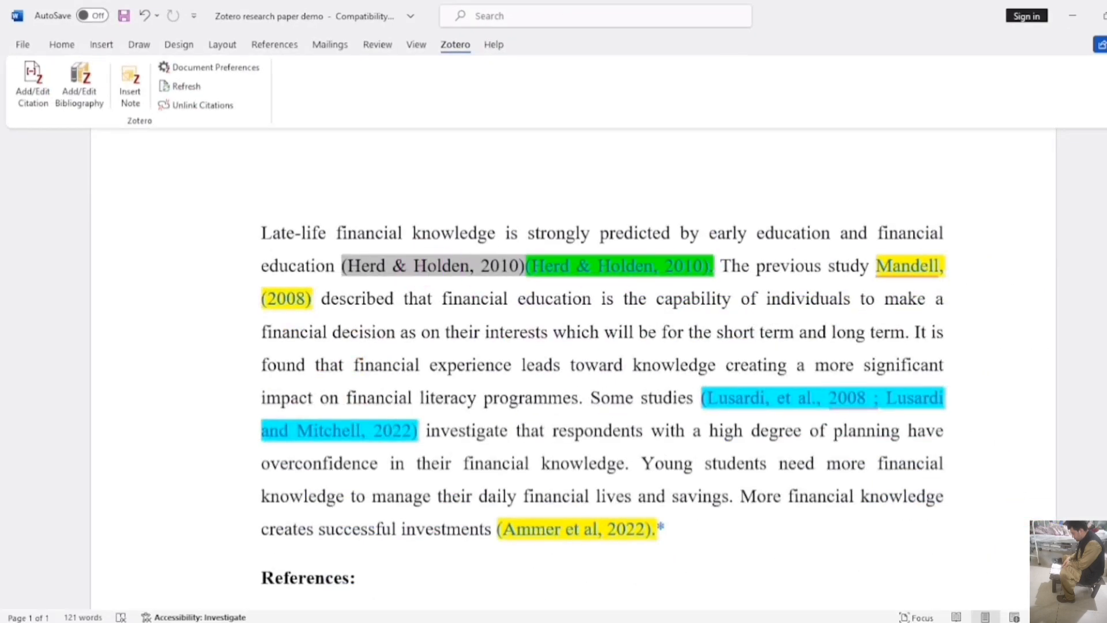
Insert the Zotero bibliography on the empty line below the References heading.
scroll(604, 288, "down", 3)
left_click(327, 448)
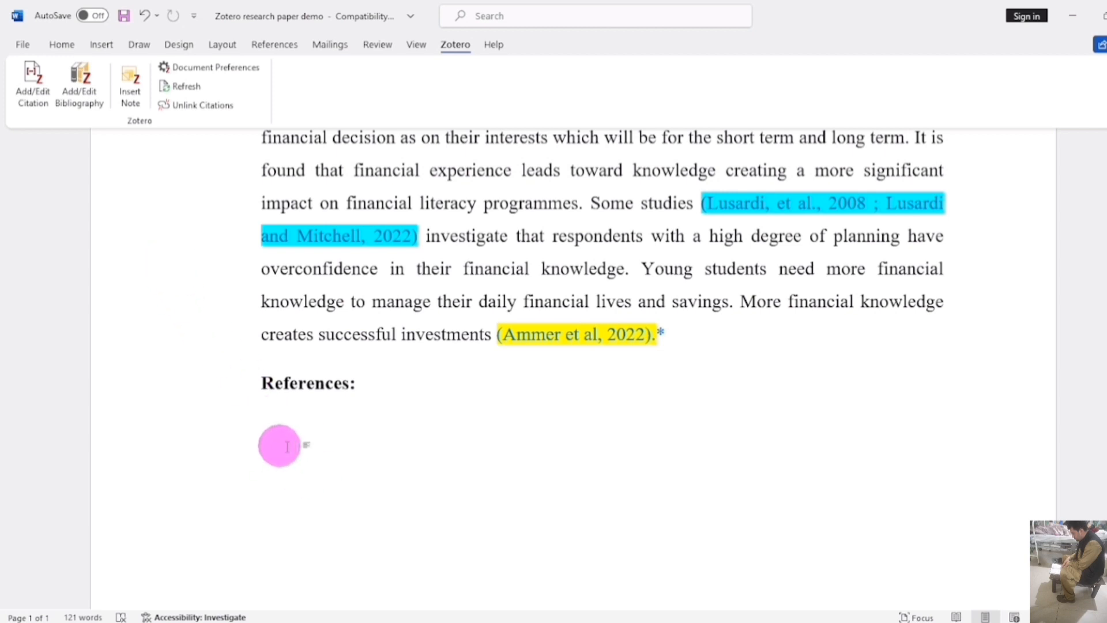
left_click(84, 102)
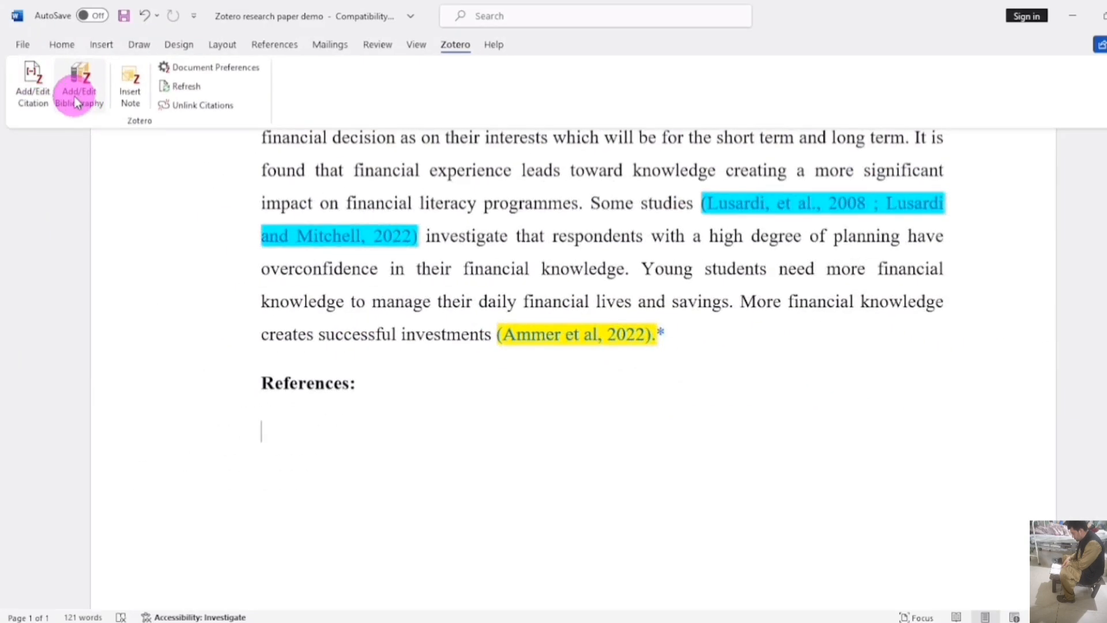
left_click(77, 81)
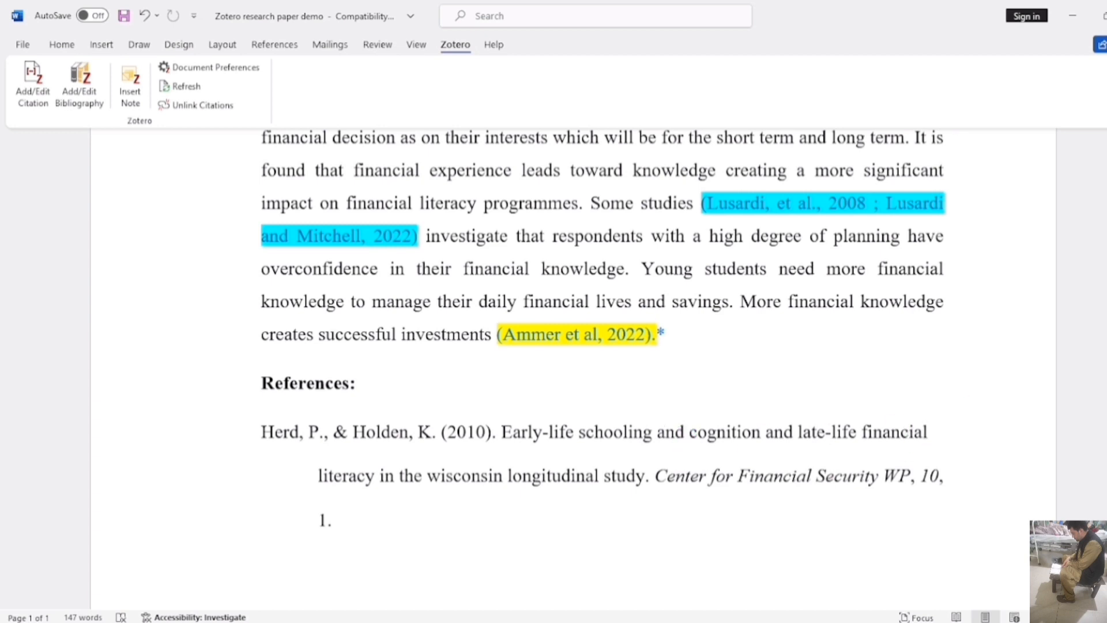
Review the paper's citations, and switch to the Zotero research paper demo - Copy document to view its original reference list.
scroll(603, 358, "up", 3)
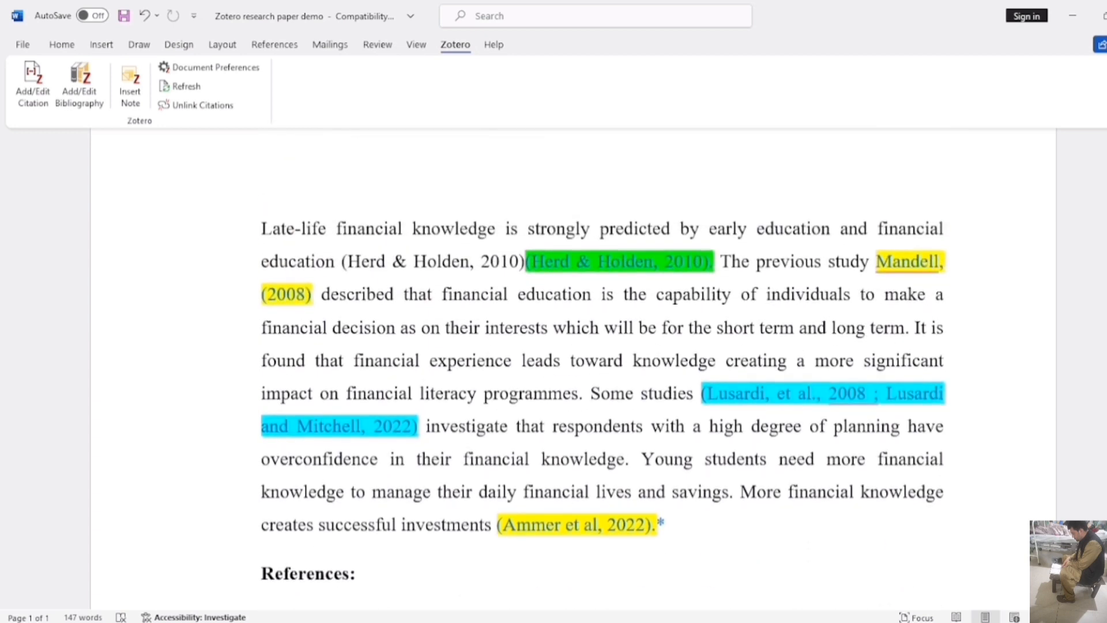
scroll(603, 357, "down", 1)
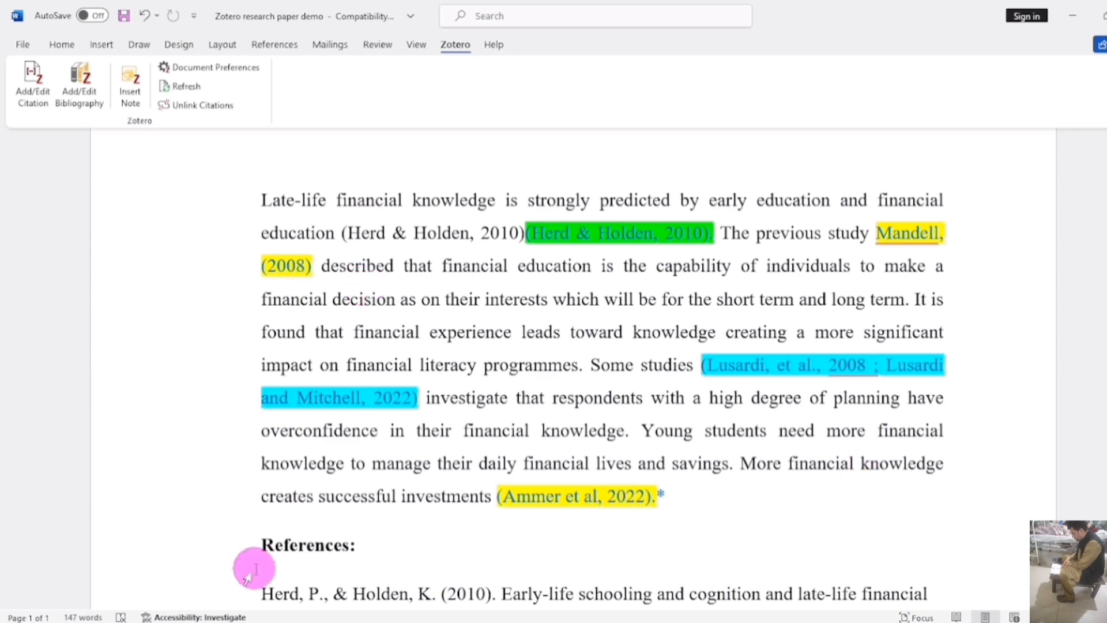
mouse_move(478, 616)
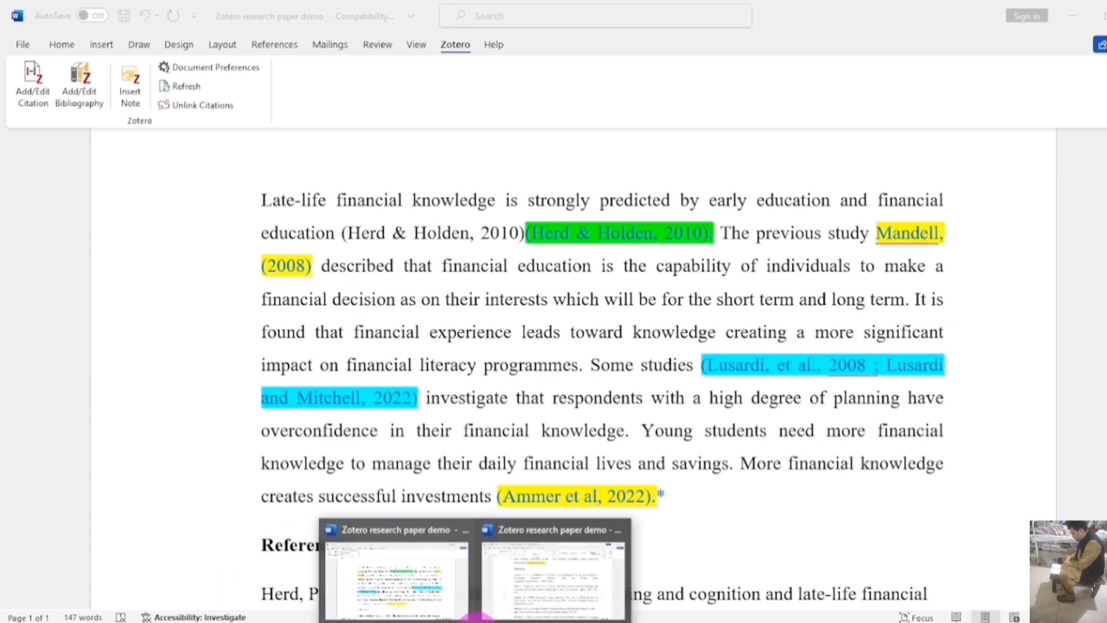
left_click(507, 586)
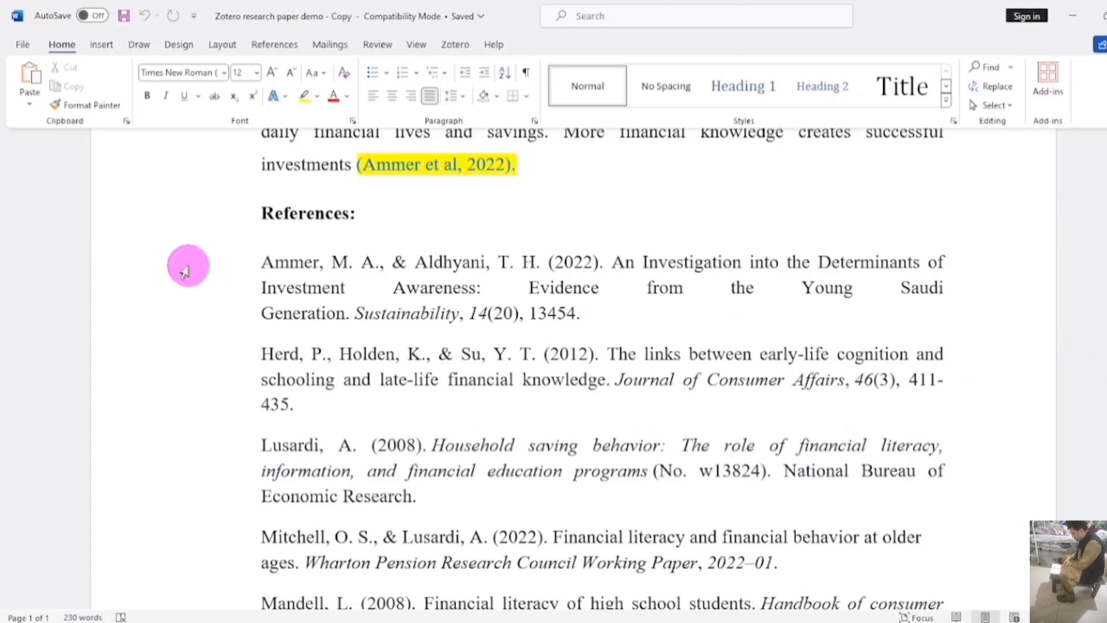
Copy the 2022 Investment Awareness reference, the first entry under the References heading of the Zotero research paper demo - Copy document.
left_click_drag(259, 258, 596, 317)
right_click(527, 284)
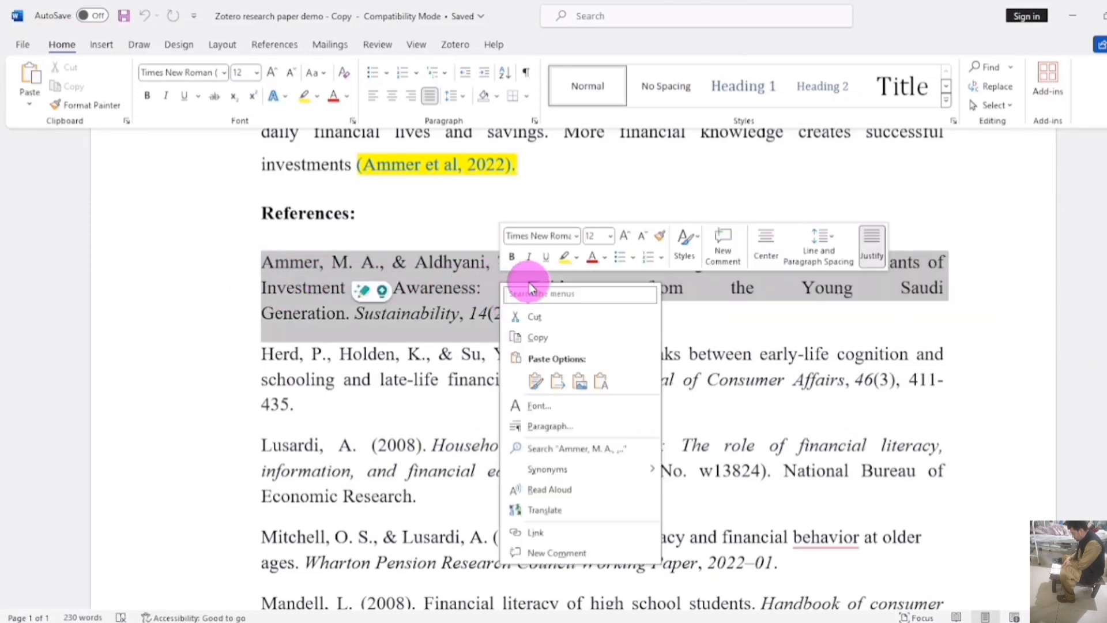
left_click(546, 337)
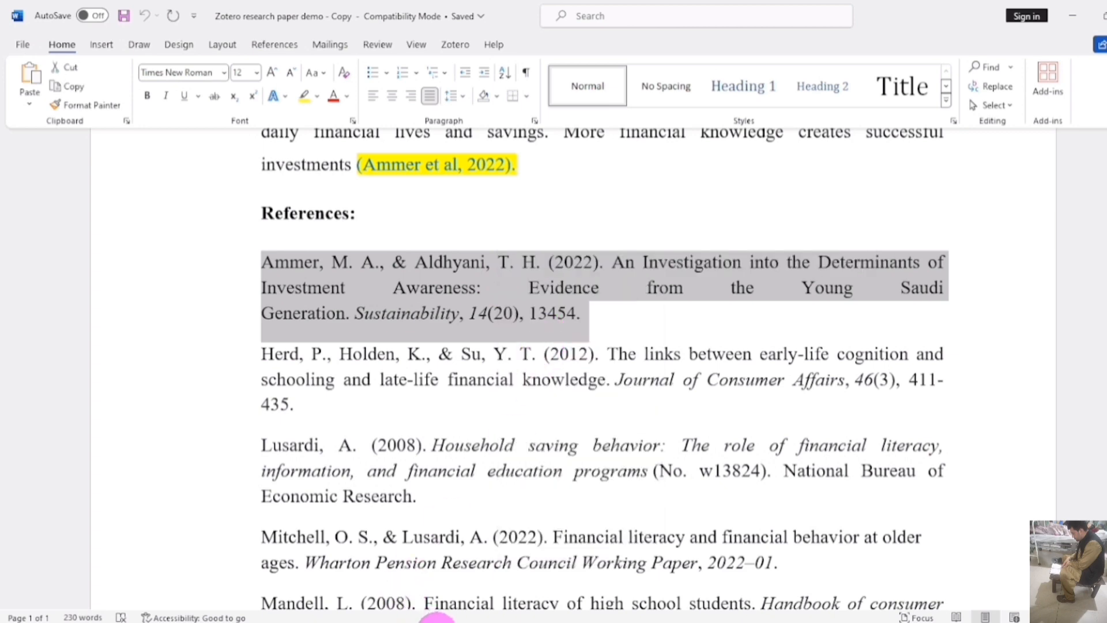
Switch to Google Scholar, search for the copied reference, and save the matching article to the Zotero collection in RefMan format.
left_click(437, 622)
left_click(25, 44)
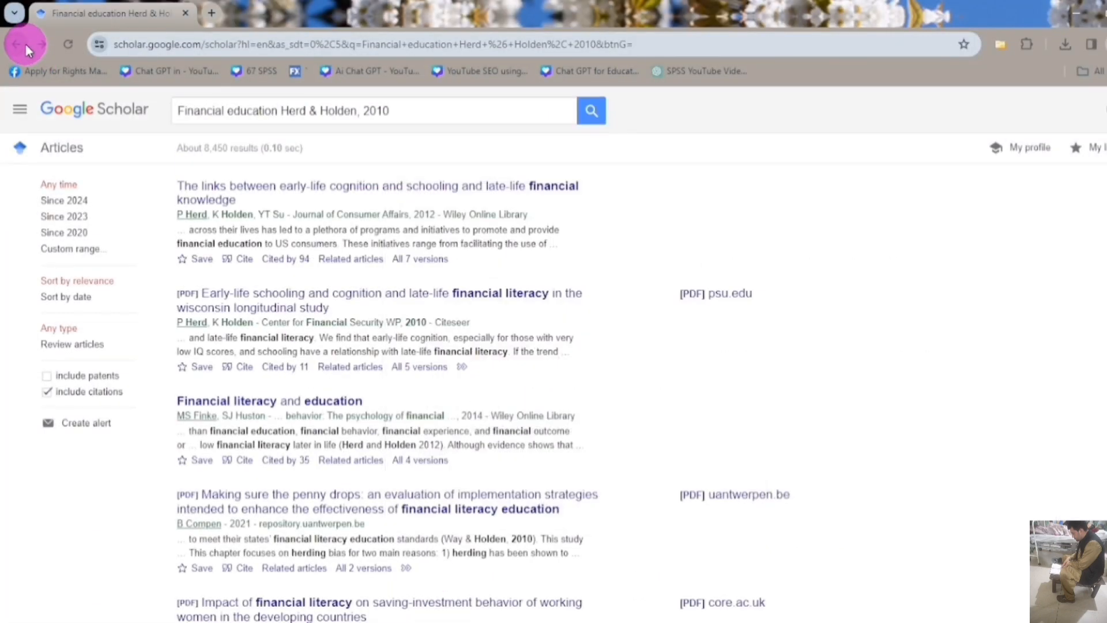
left_click(25, 44)
left_click(389, 244)
key("ctrl+v")
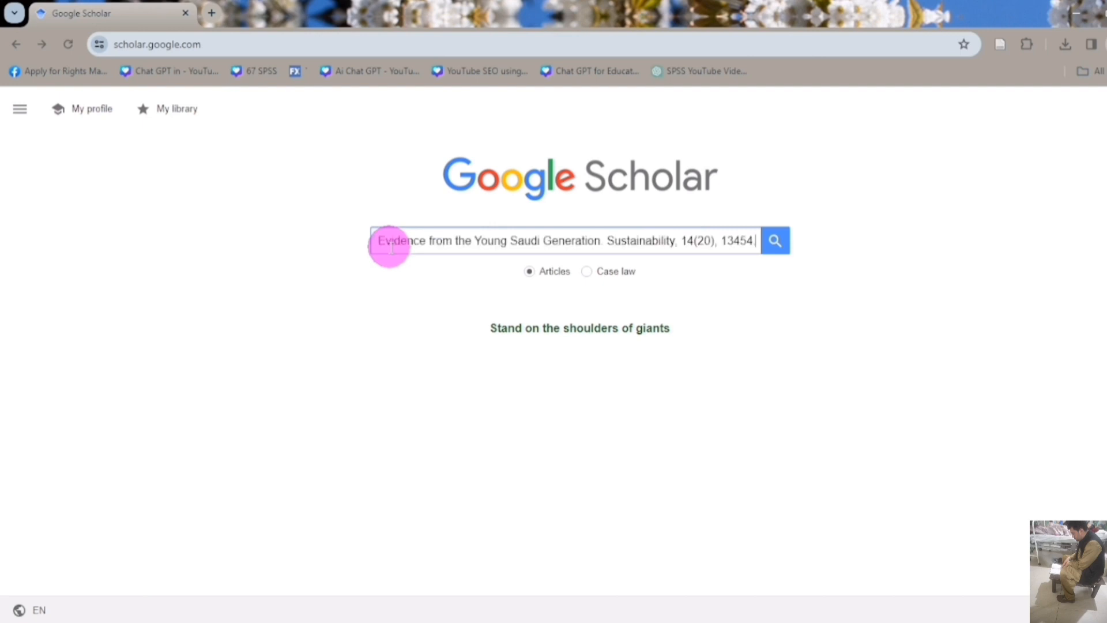
key("Return")
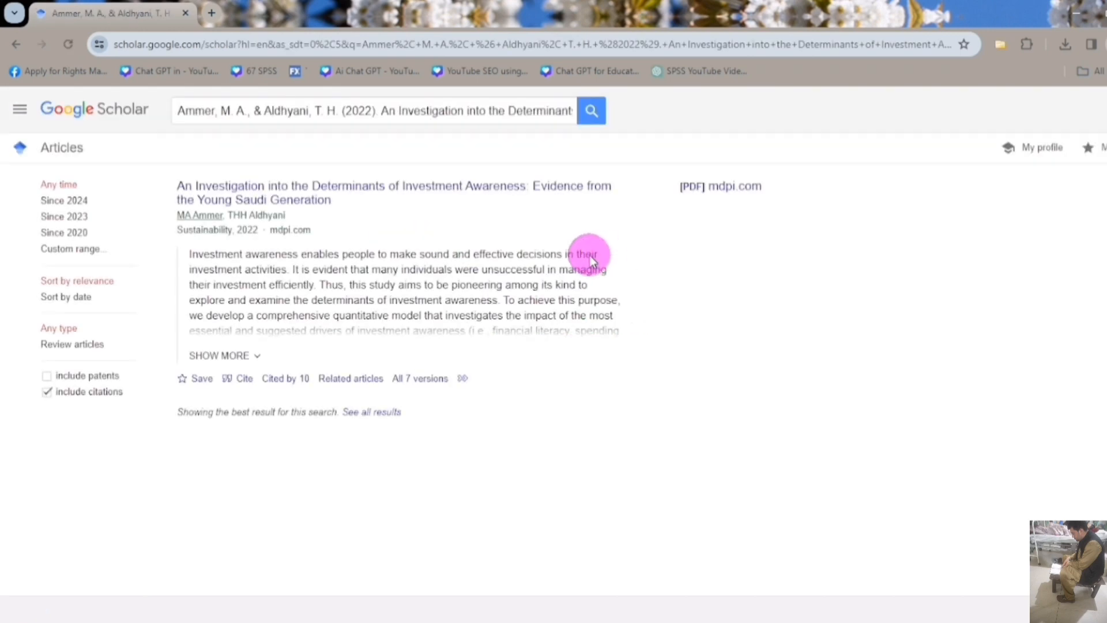
left_click(237, 379)
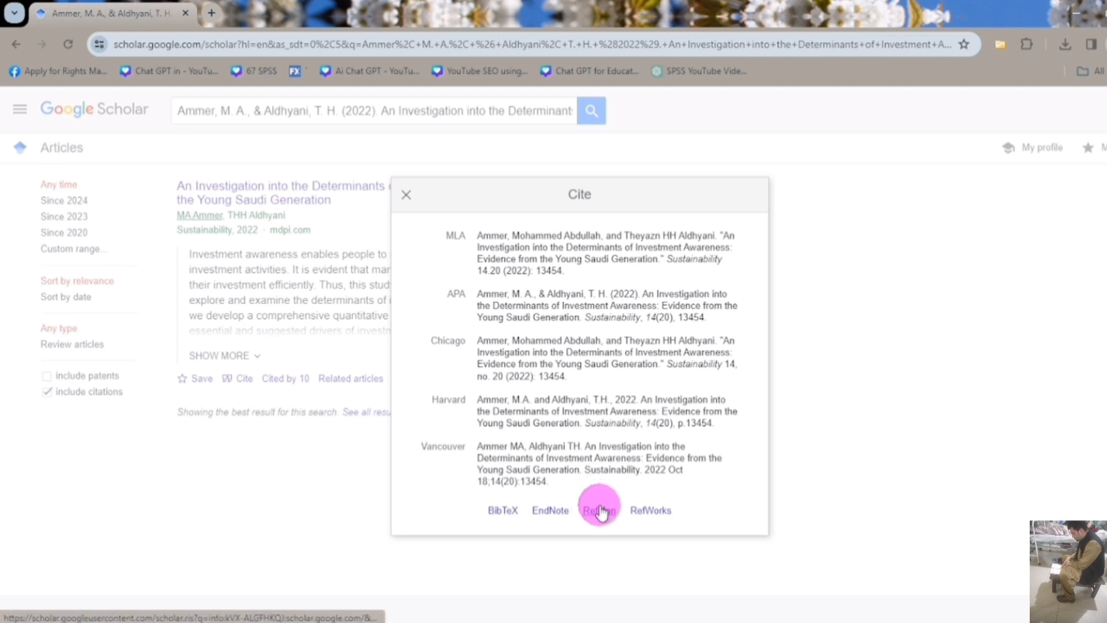
left_click(600, 512)
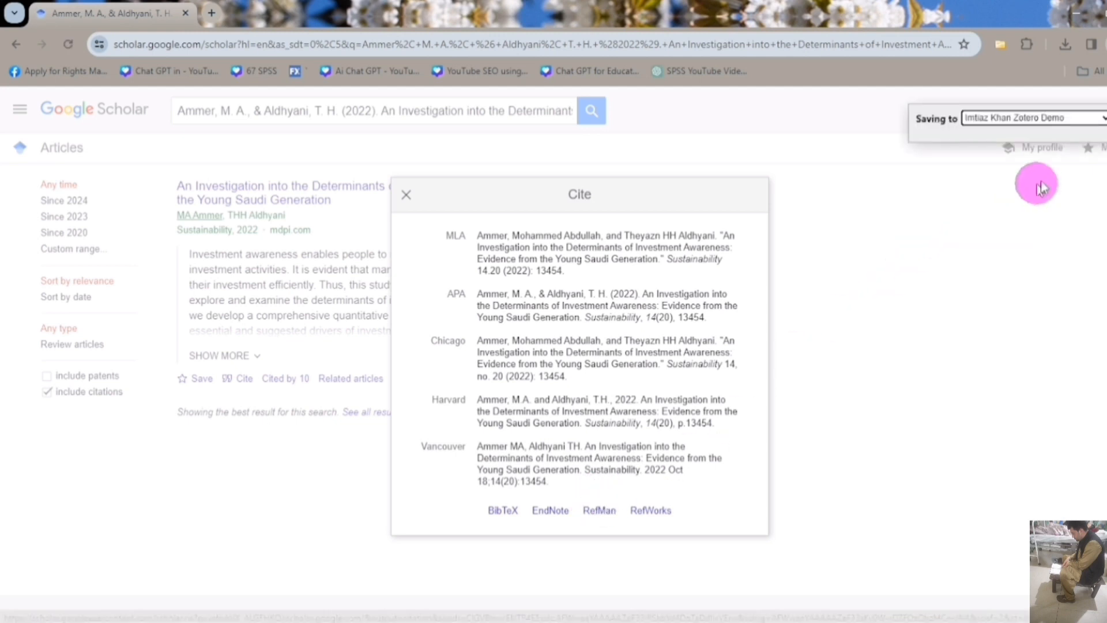
In the Word paper, insert the 2022 Investment Awareness article as a Zotero citation before the yellow-highlighted one at the paragraph's end.
mouse_move(475, 612)
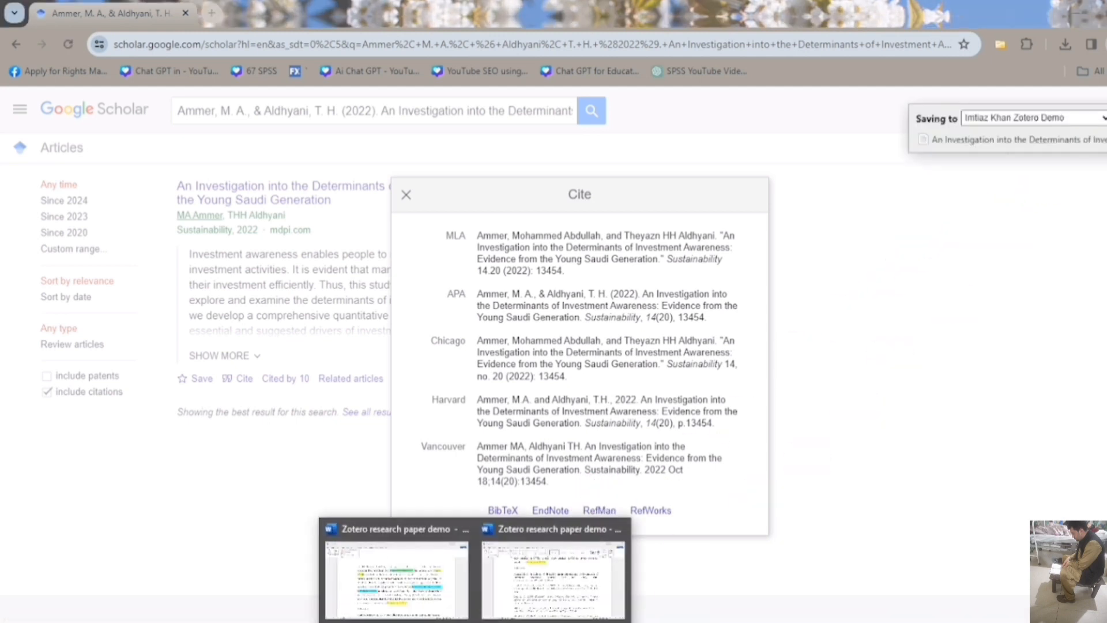
left_click(444, 577)
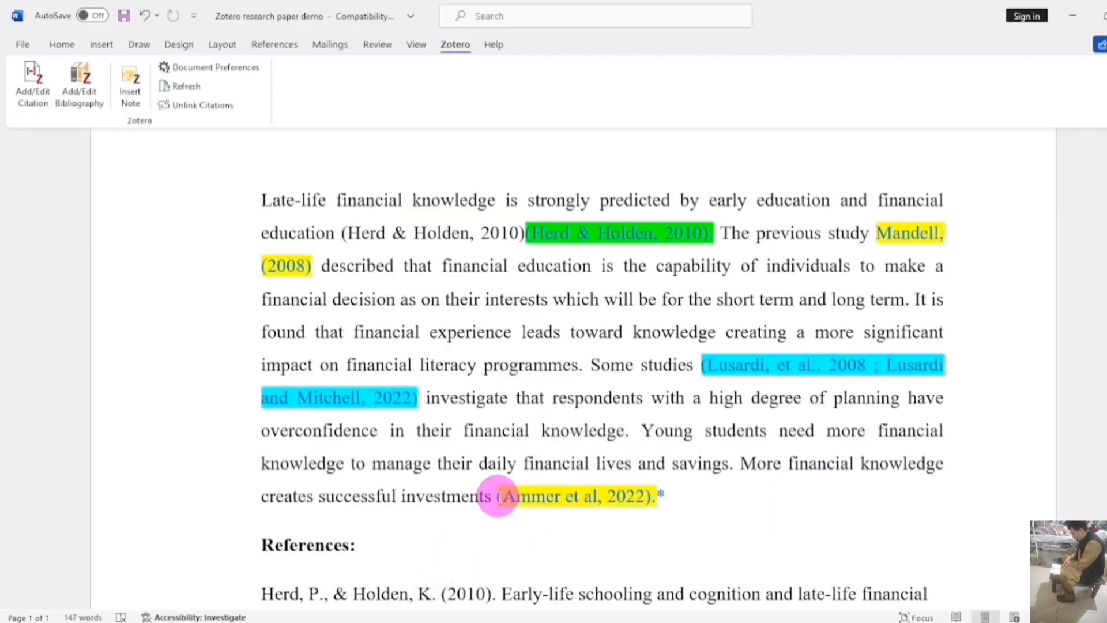
left_click(46, 100)
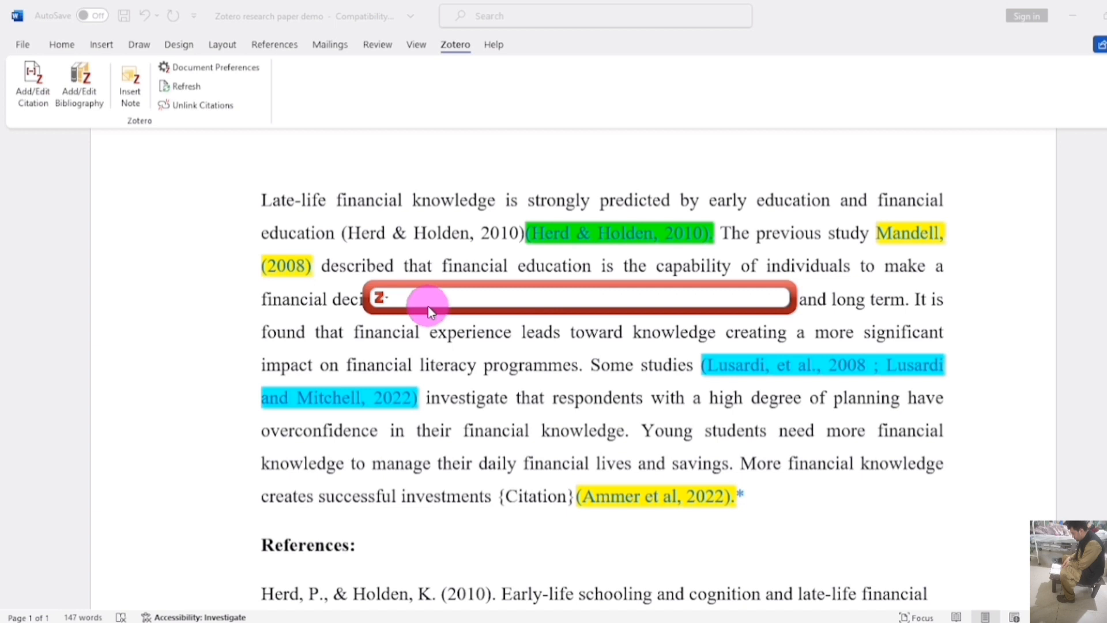
type("Ammer")
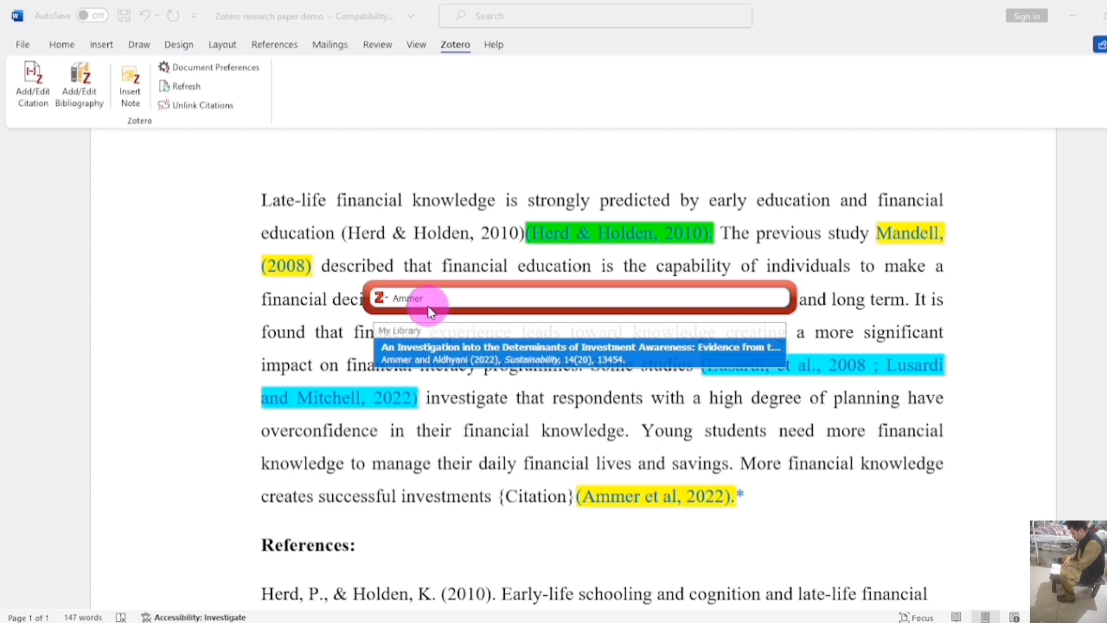
left_click(428, 354)
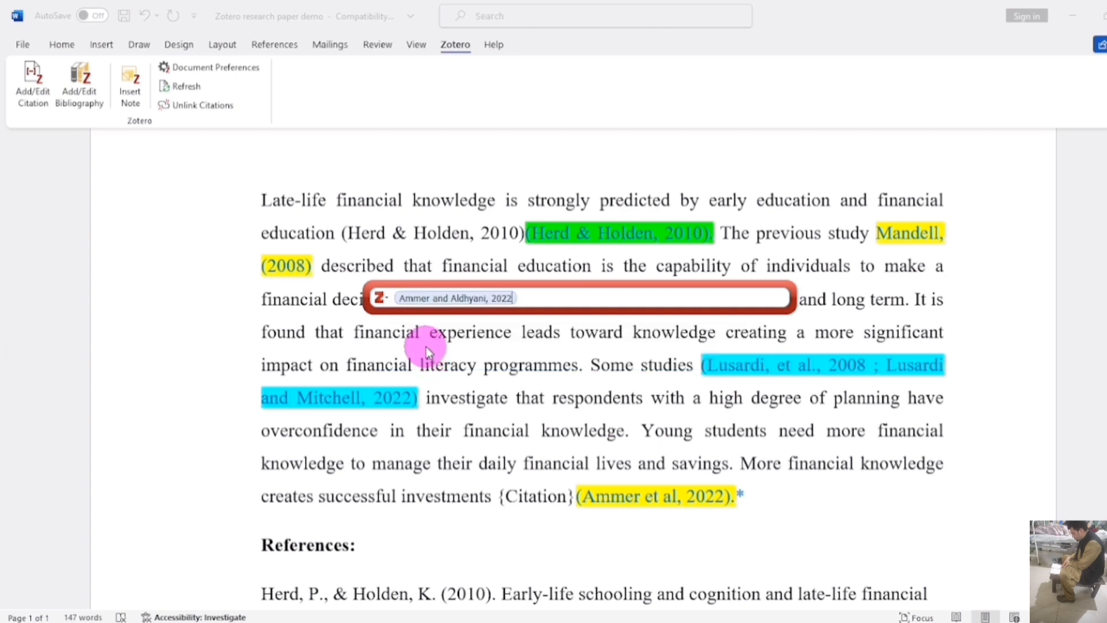
key("Return")
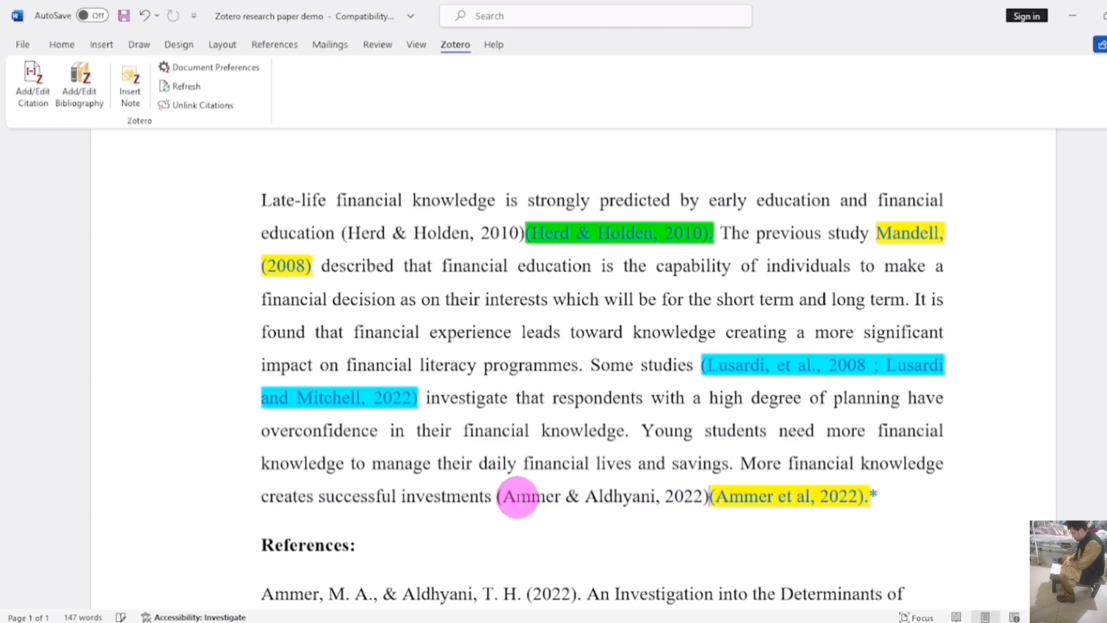
Examine the new 2022 in-text citation, the Zotero-generated References list, and the highlighted citations in the paragraph.
left_click(517, 497)
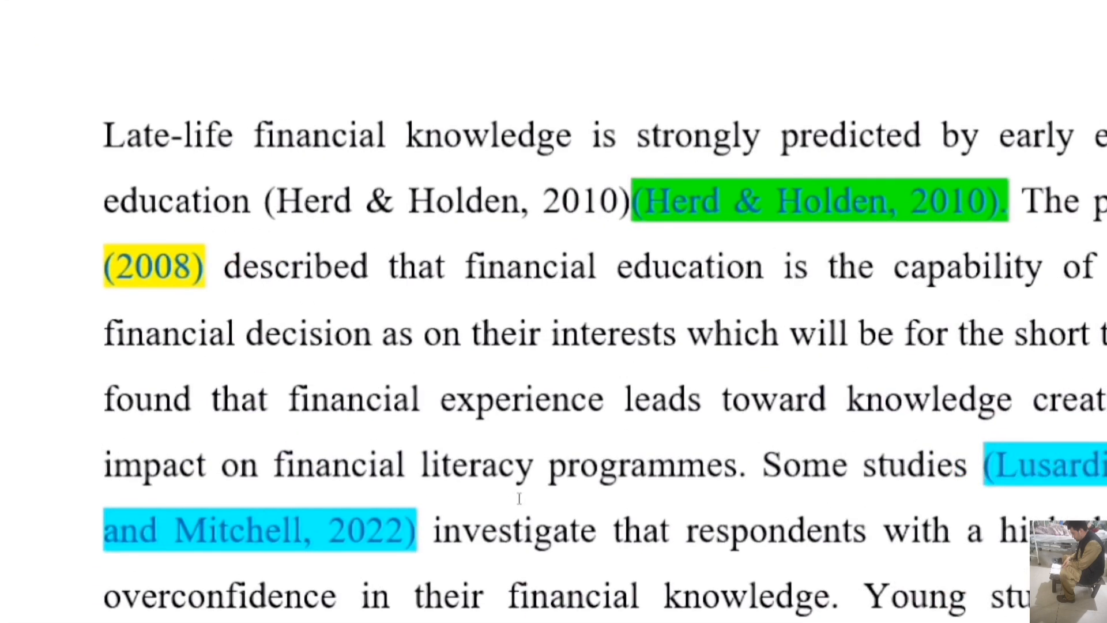
left_click(517, 497)
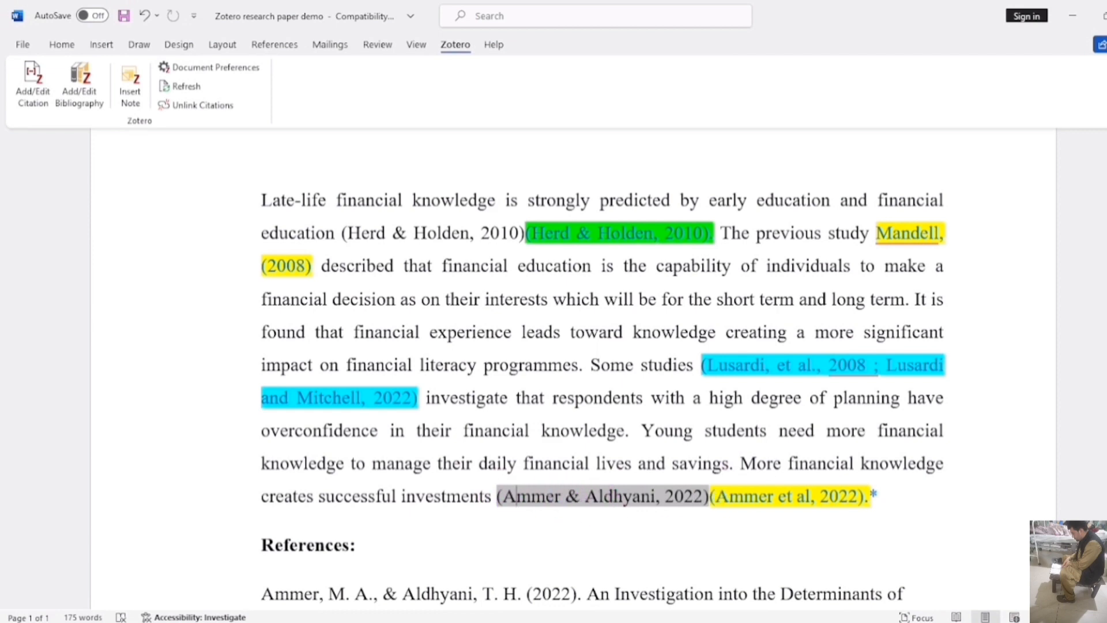
scroll(602, 349, "down", 5)
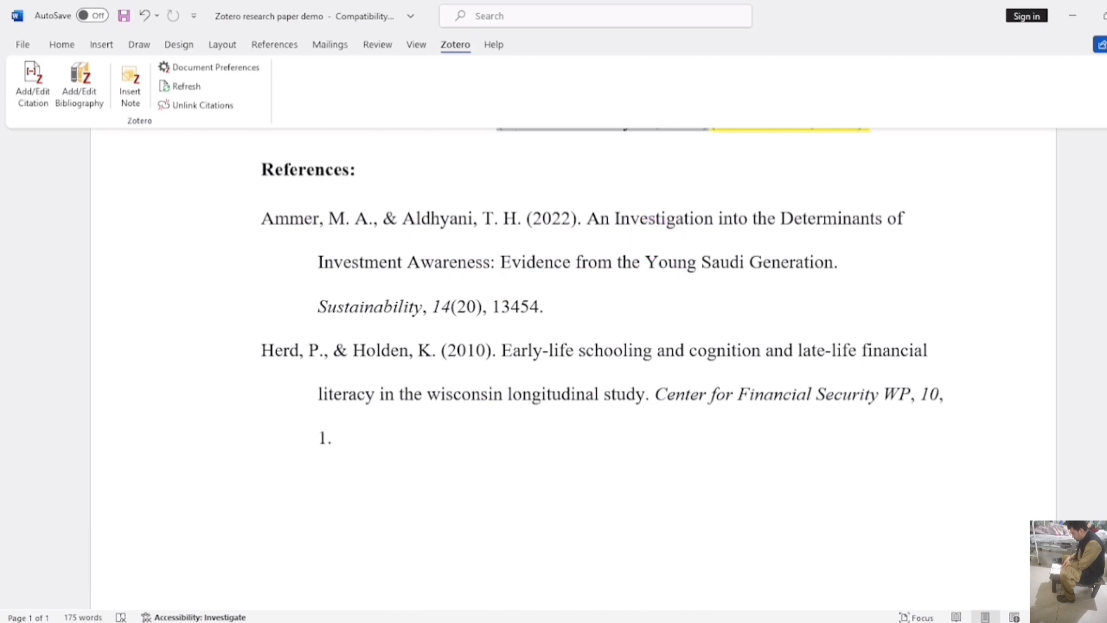
scroll(1019, 220, "up", 5)
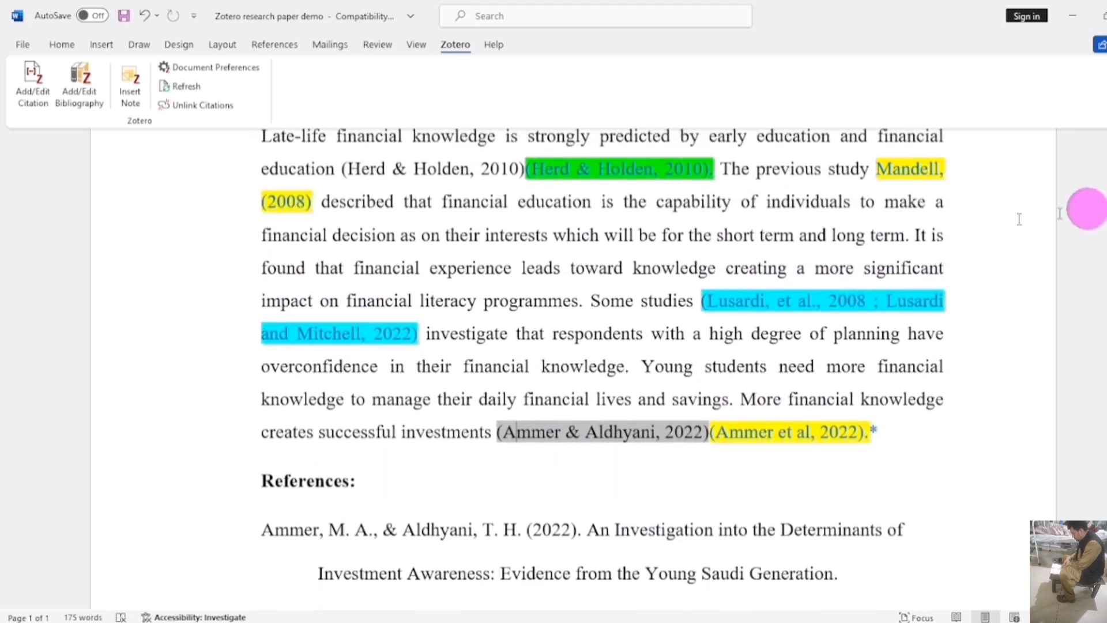
scroll(603, 190, "up", 1)
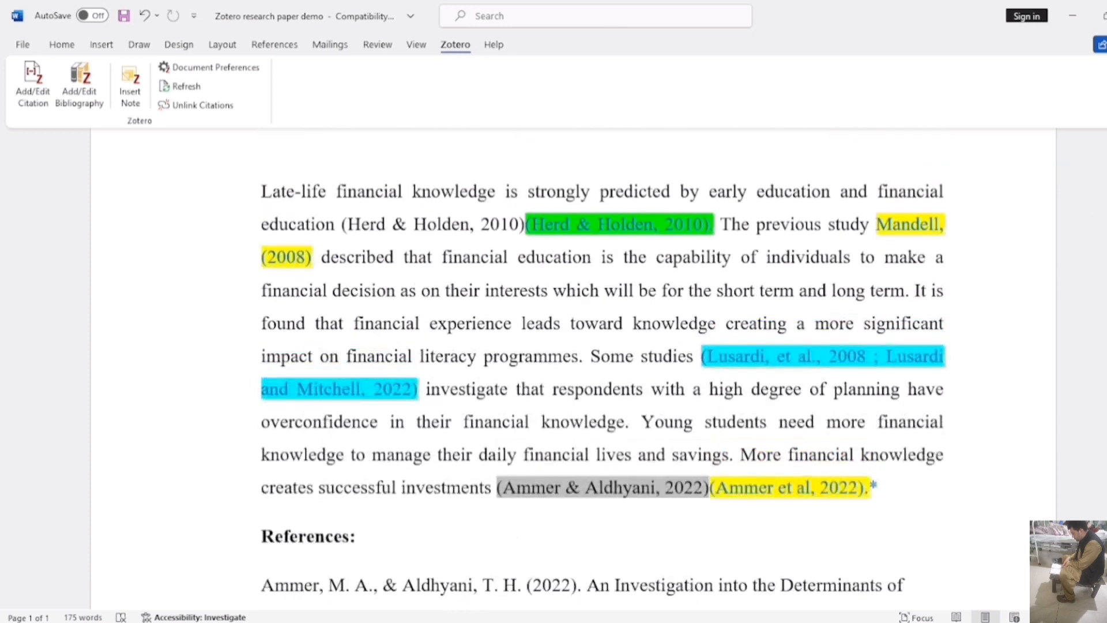
left_click_drag(876, 191, 338, 228)
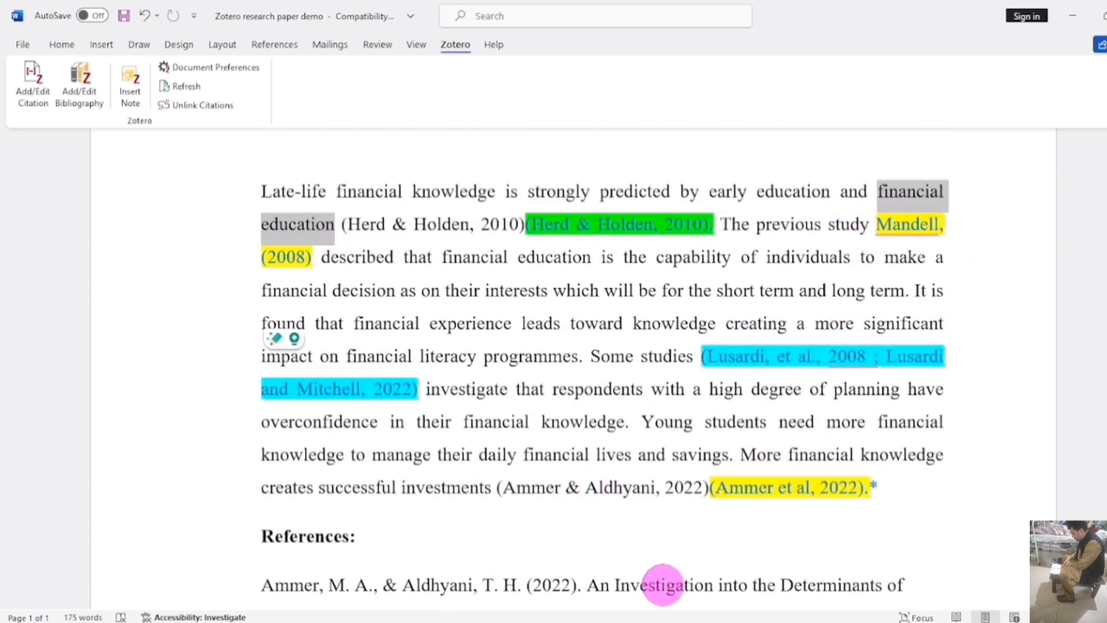
left_click(655, 583)
left_click(733, 487)
left_click_drag(734, 487, 872, 486)
left_click(722, 554)
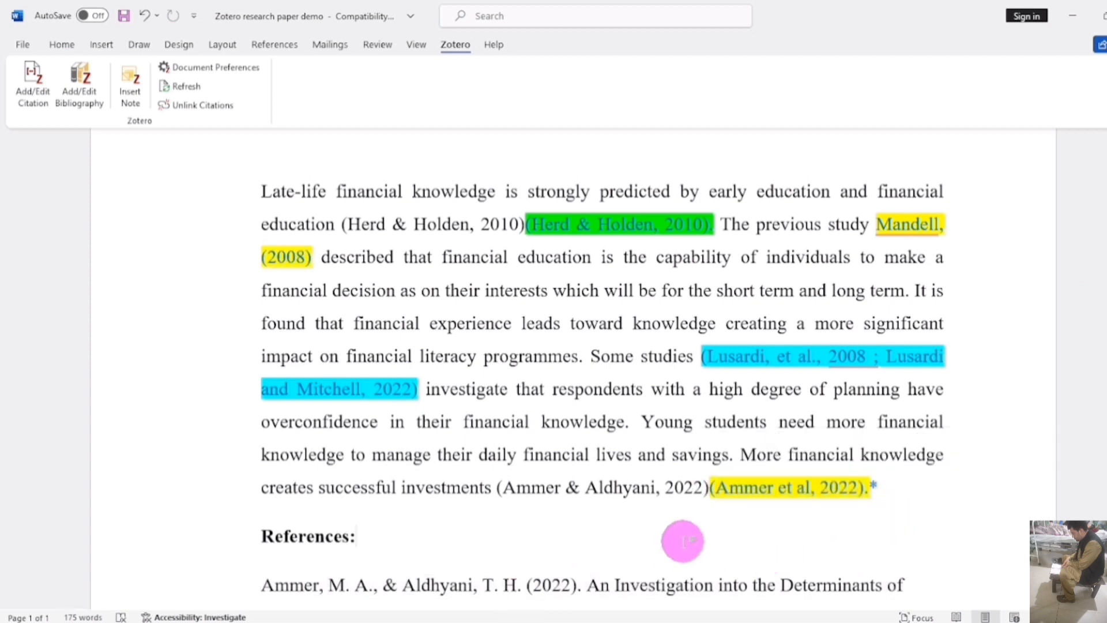
Review the citation styles in the Zotero document preferences and keep American Psychological Association (APA) 7th edition.
left_click(191, 70)
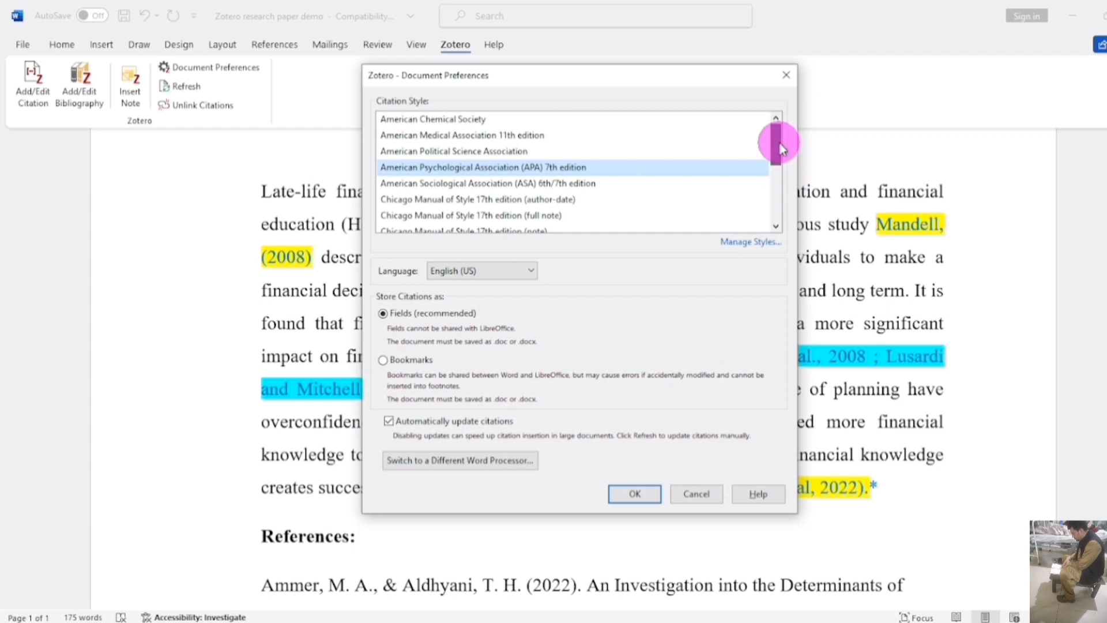
mouse_move(782, 149)
left_mouse_down()
mouse_move(779, 199)
mouse_move(774, 153)
left_mouse_up()
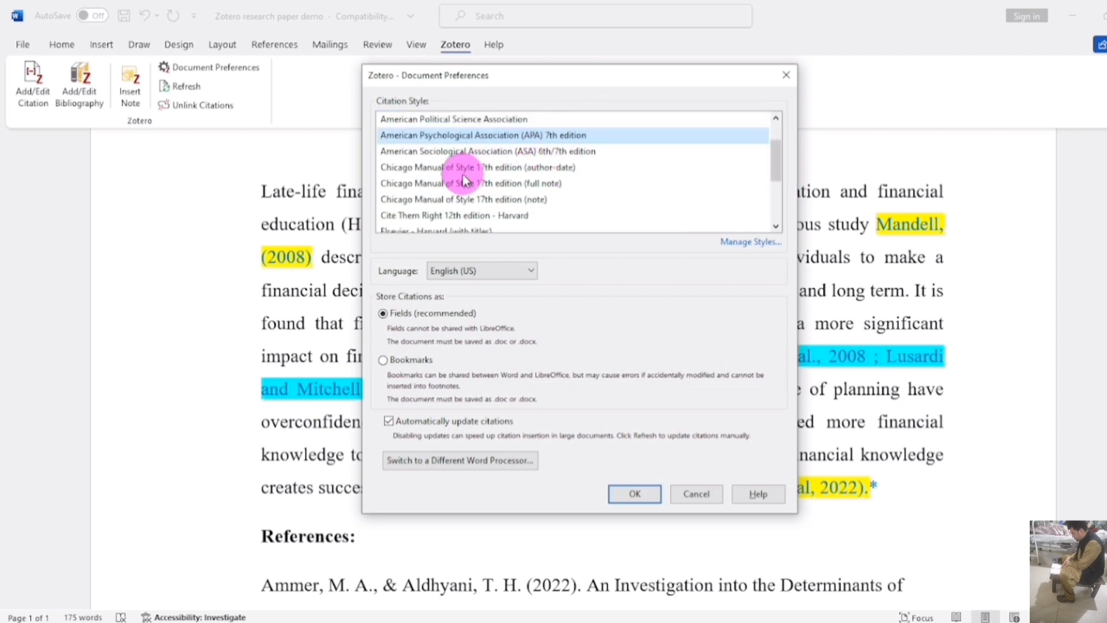
left_click(463, 168)
left_click(462, 150)
left_click(478, 138)
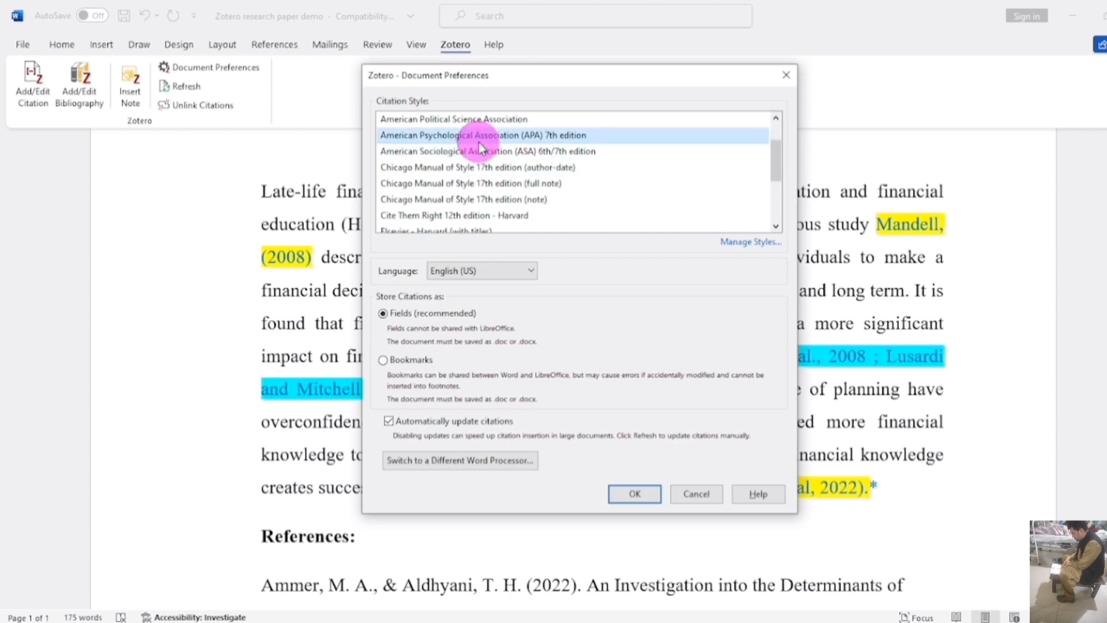
left_click(628, 493)
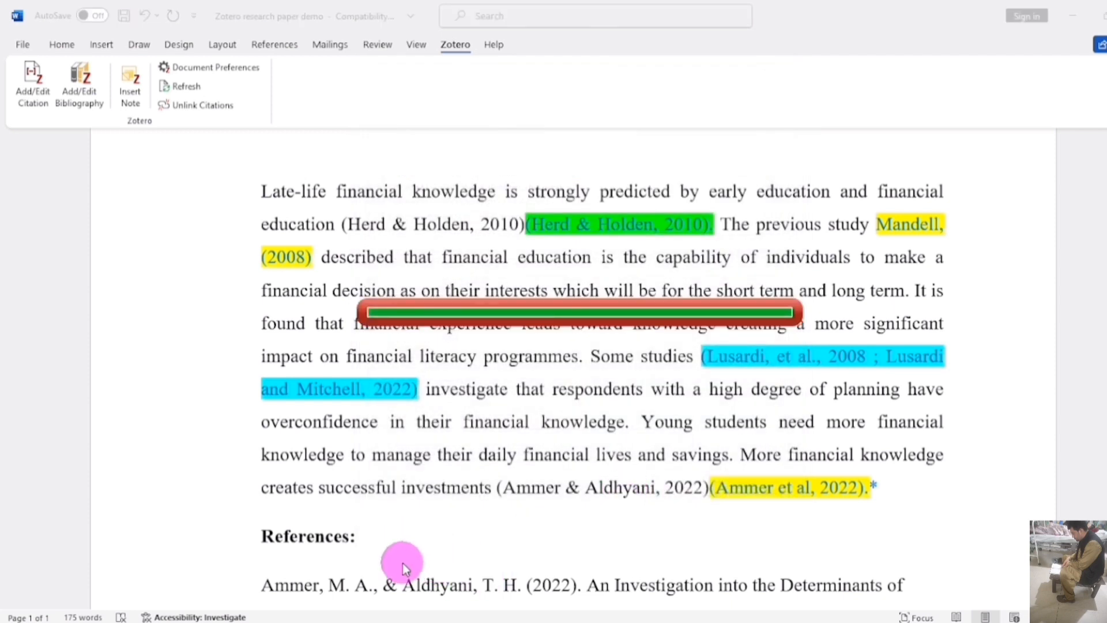
Start a new paragraph at "The previous study", after the green-highlighted citation.
scroll(602, 370, "up", 2)
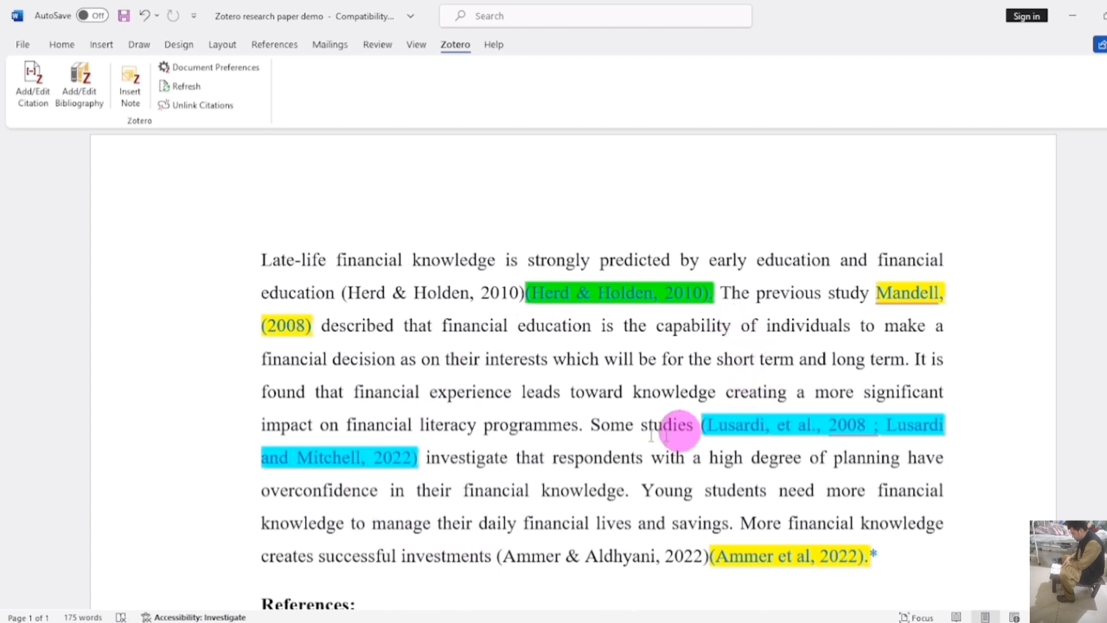
left_click(878, 293)
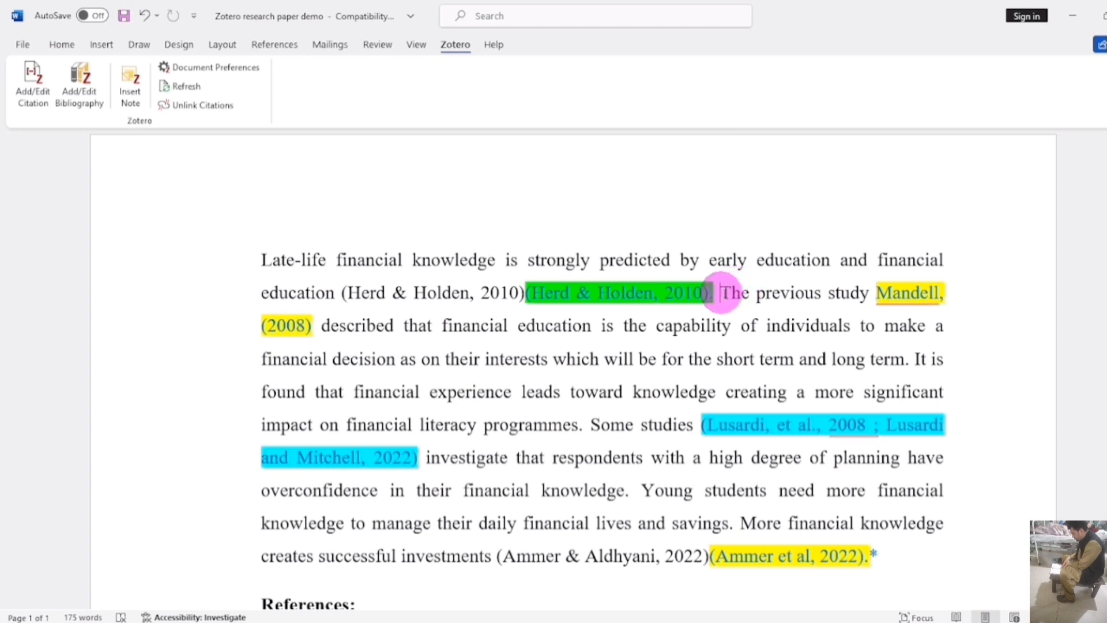
key("Return")
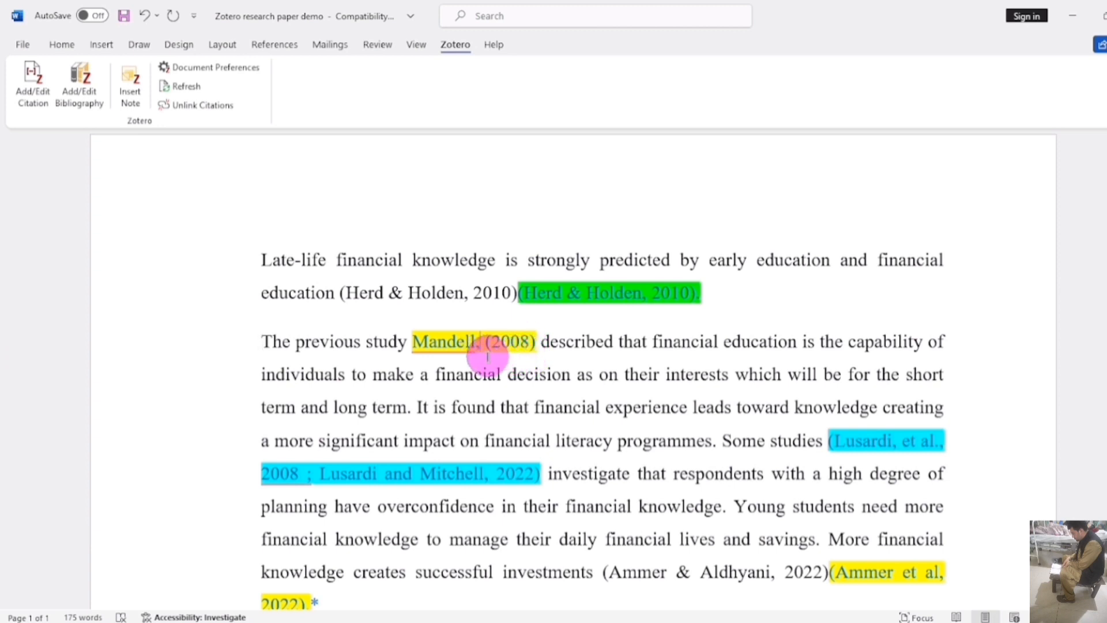
Copy the yellow-highlighted 2008 citation that follows "The previous study".
left_click_drag(410, 337, 527, 344)
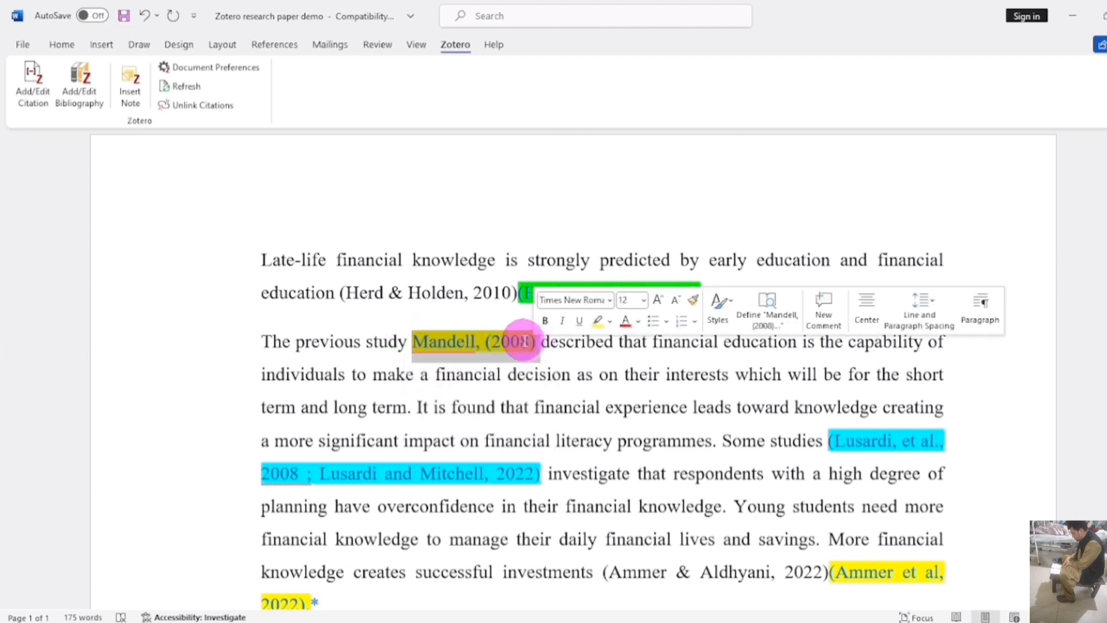
right_click(525, 341)
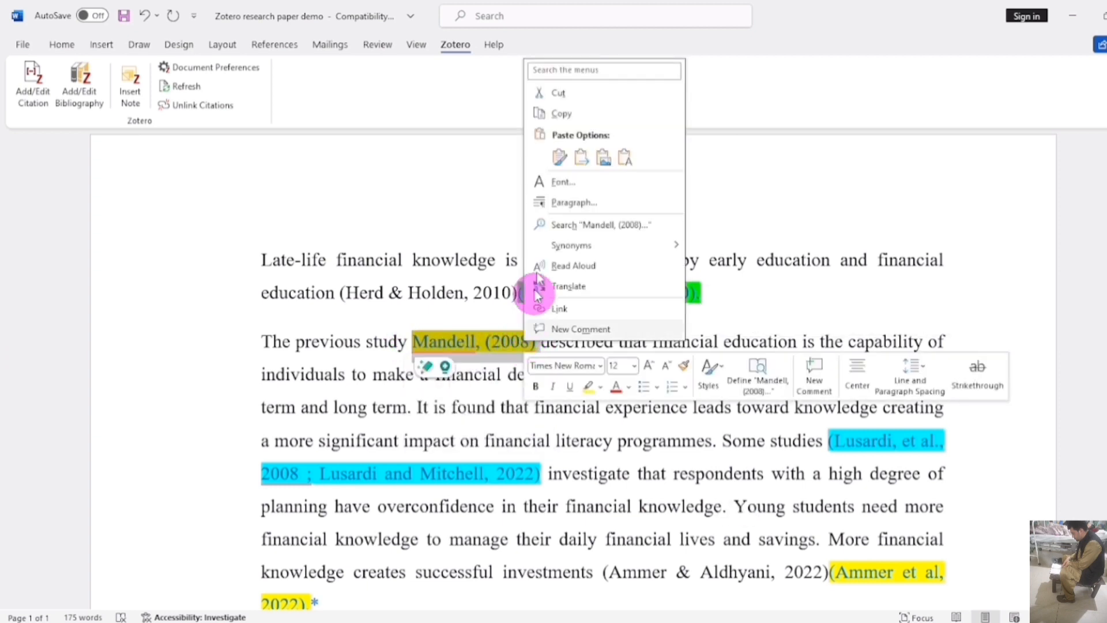
left_click(577, 115)
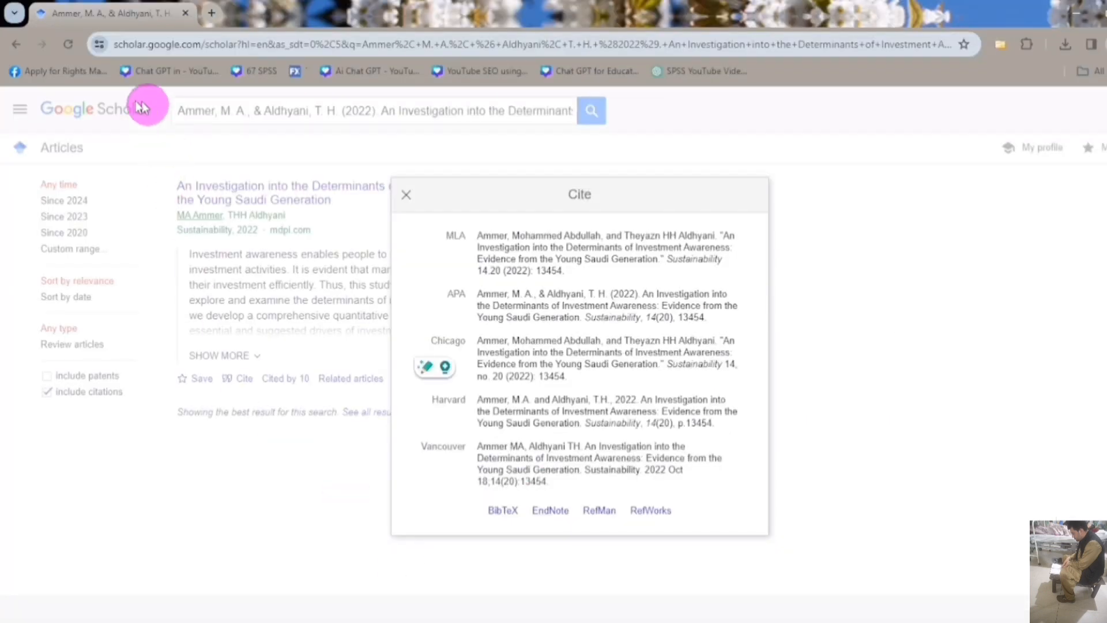
Search Google Scholar for "financial education" plus the copied 2008 citation, and save "Financial education in high school" to the Zotero collection.
left_click(17, 45)
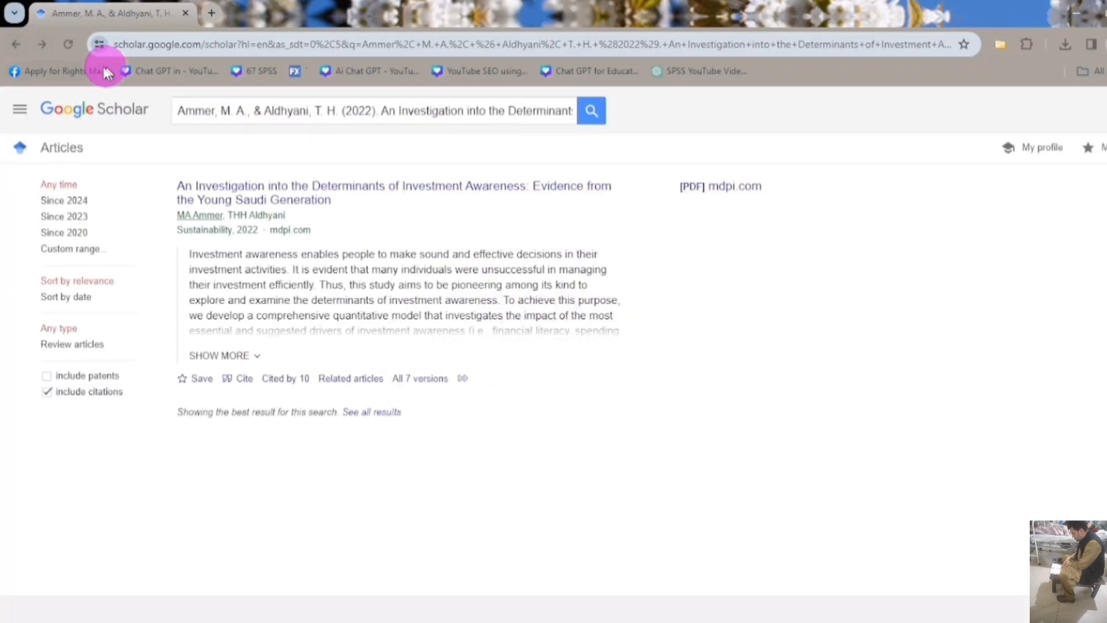
left_click(16, 45)
left_click(453, 241)
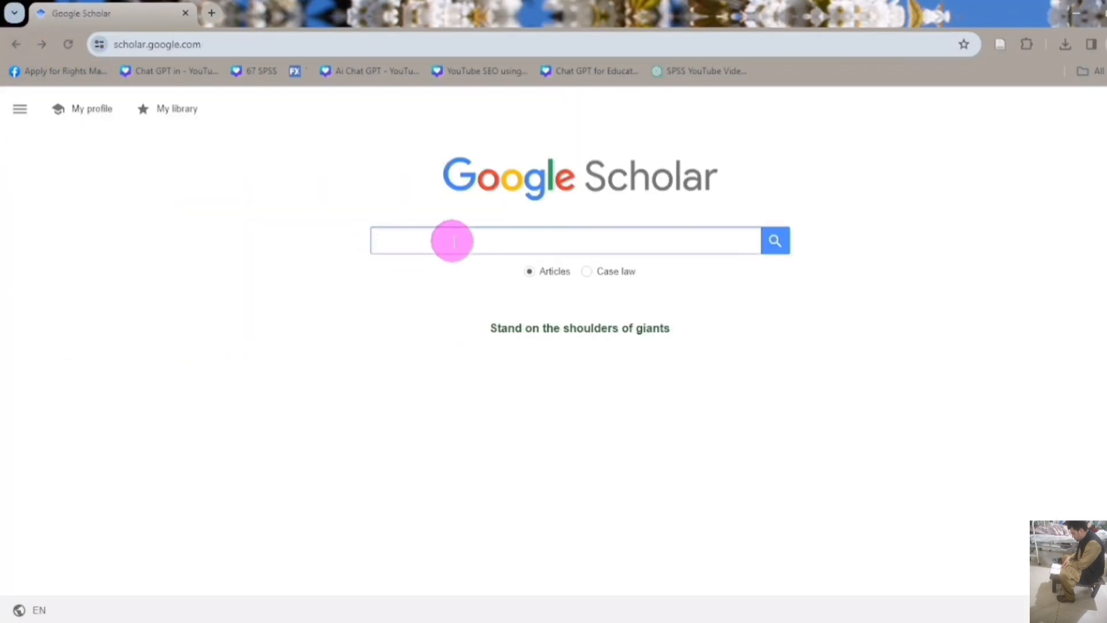
type("financia")
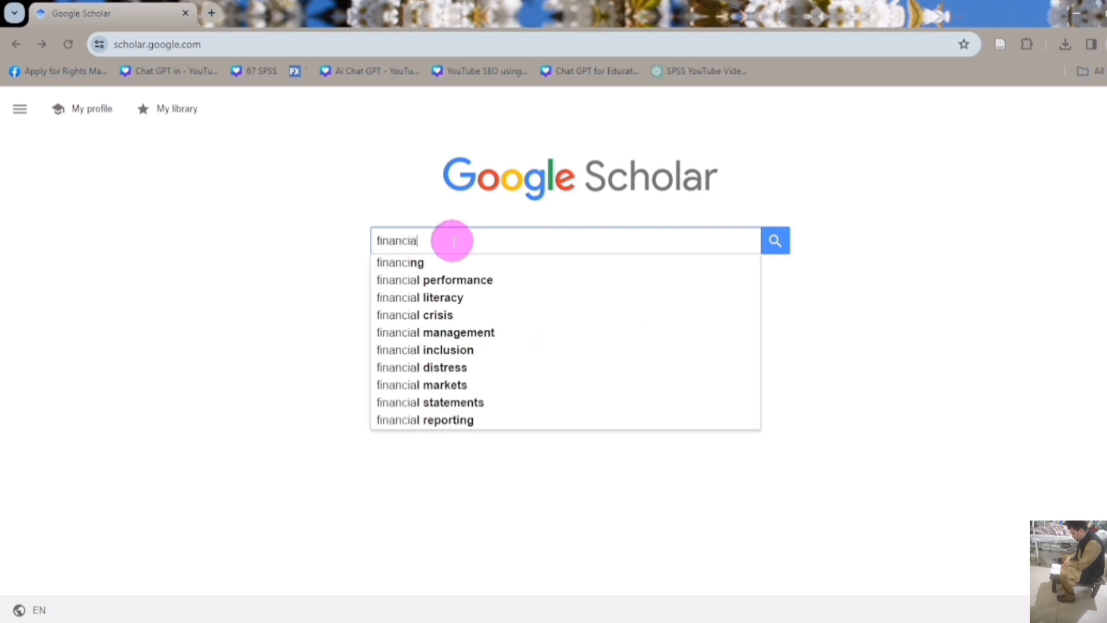
type("l education Mandell, (2008")
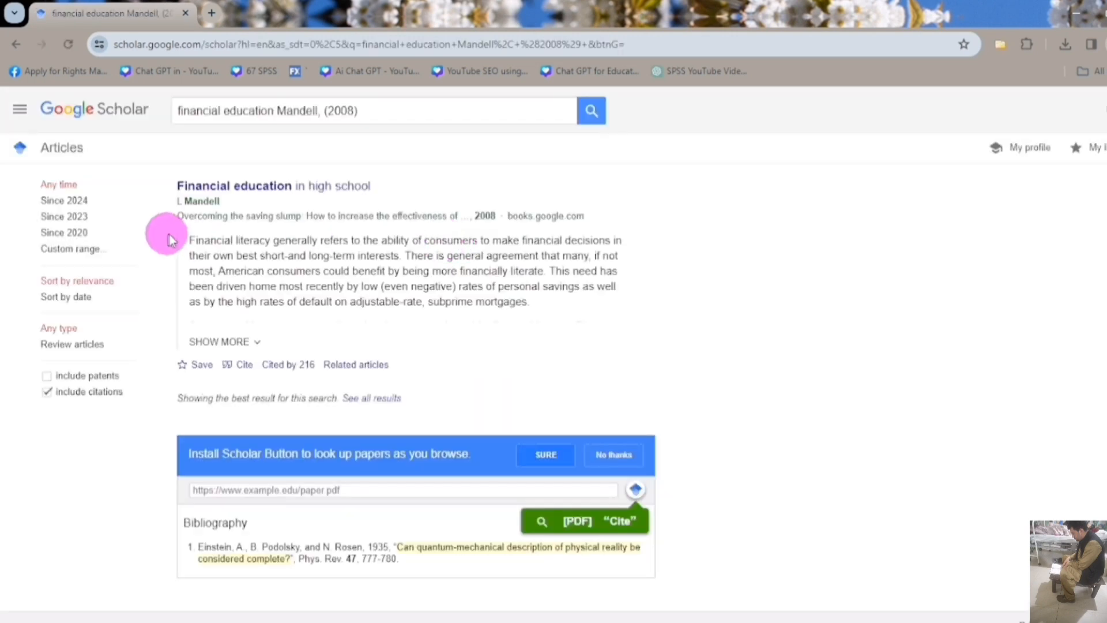
left_click(229, 365)
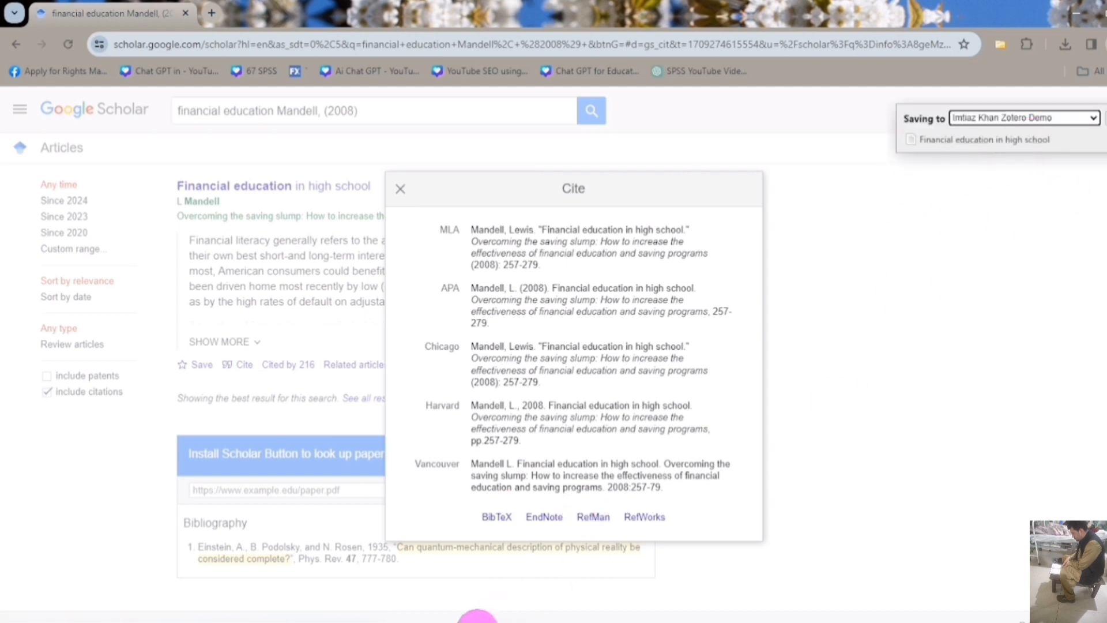
In Word, start a Zotero citation inside the yellow-highlighted citation, after the author's name, and choose "Financial education in high school" as its source.
mouse_move(478, 614)
left_click(386, 578)
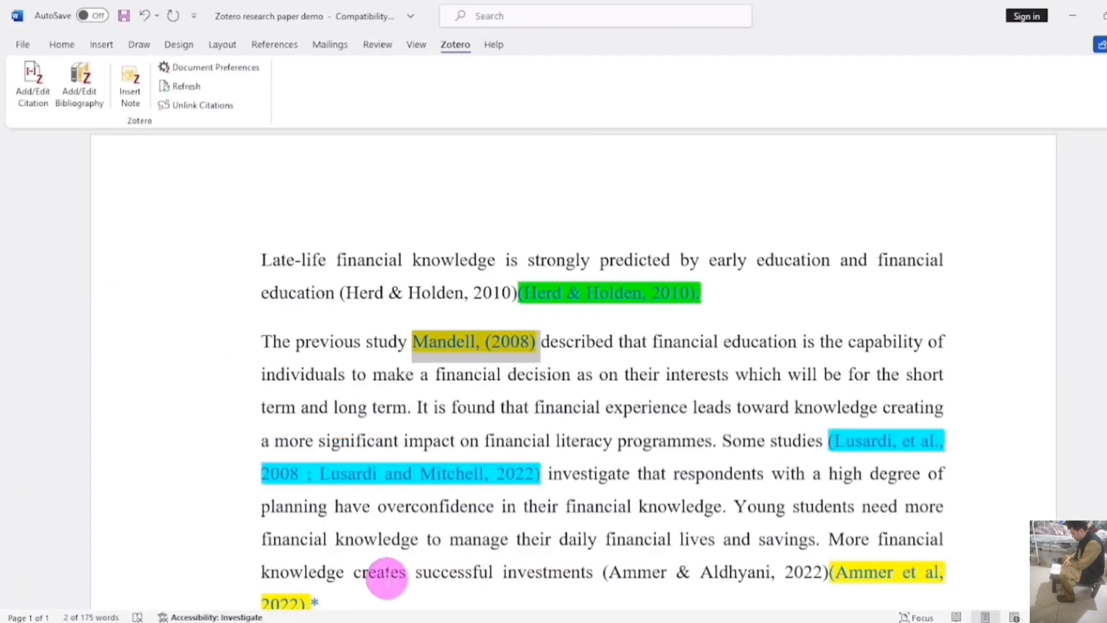
mouse_move(416, 340)
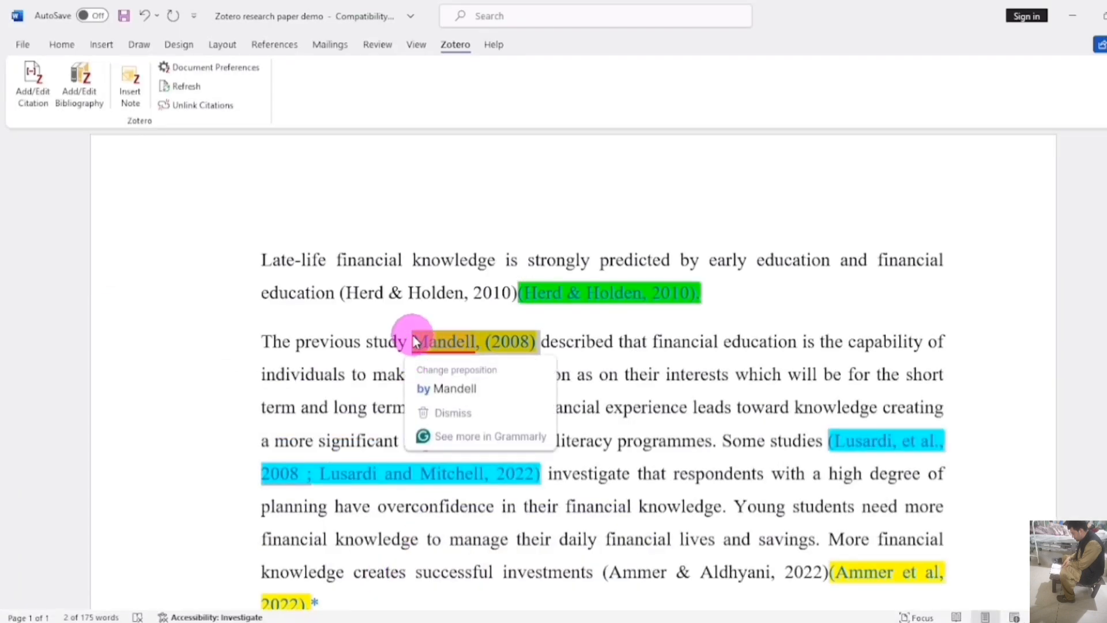
left_click(472, 340)
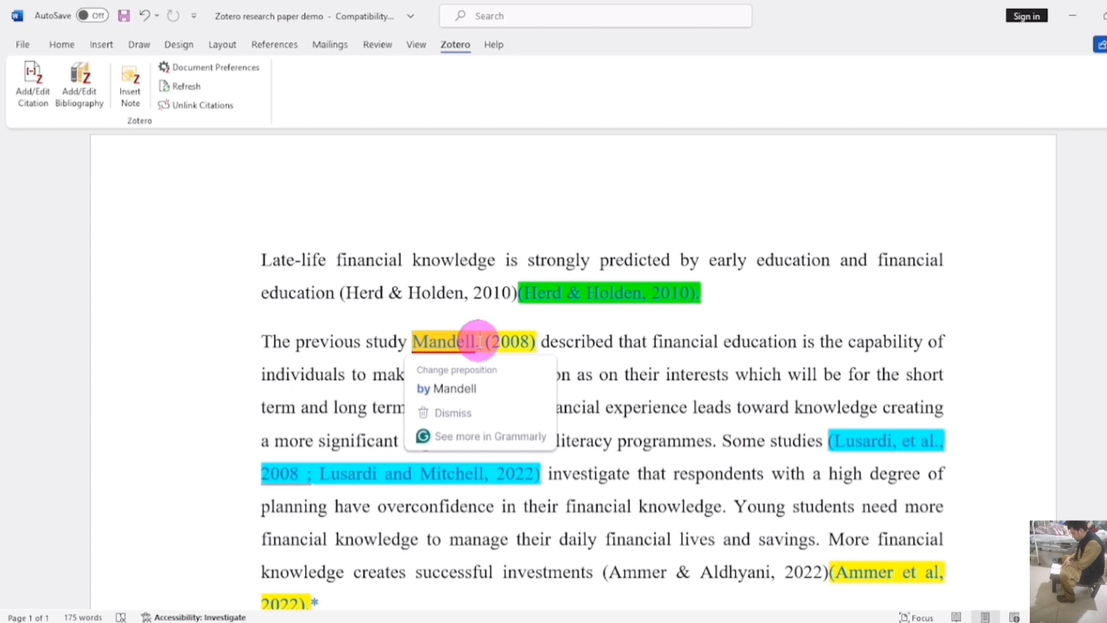
left_click(480, 342)
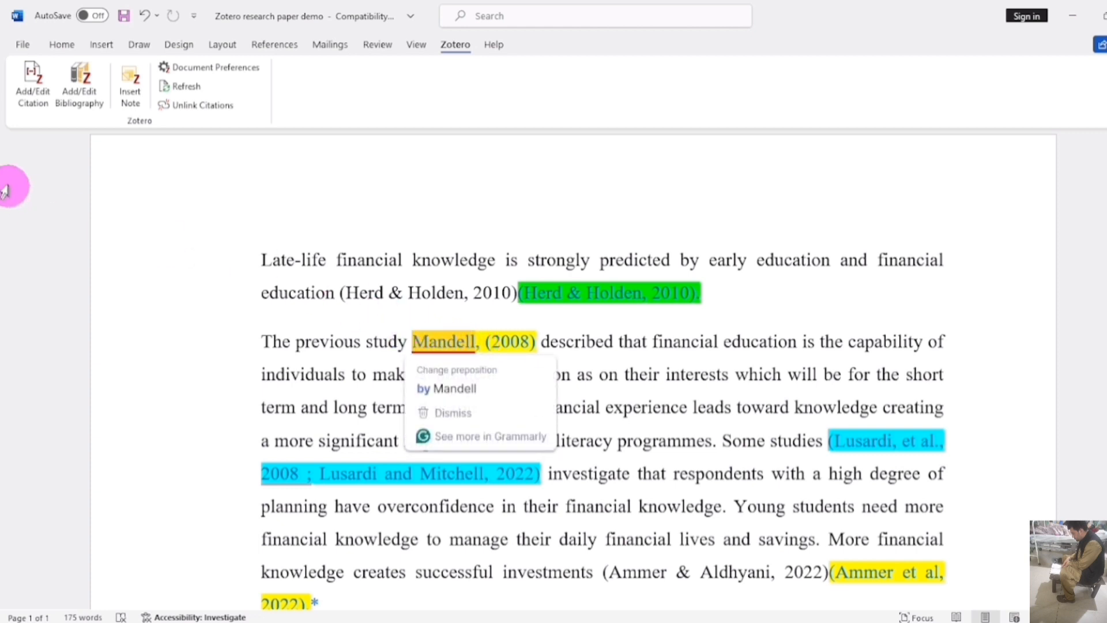
left_click(27, 103)
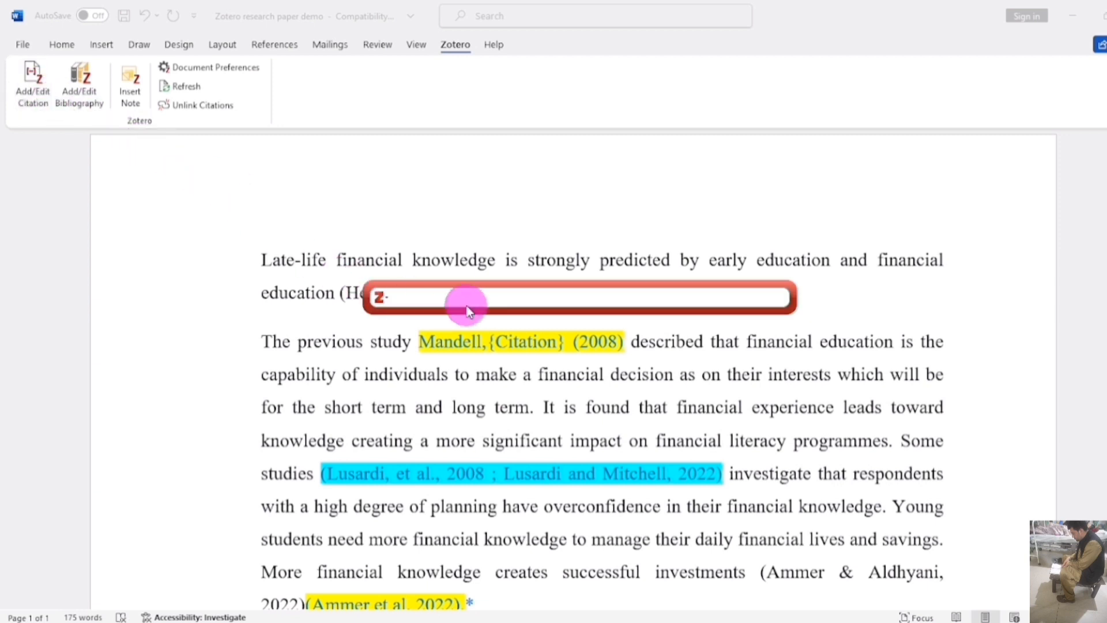
type("man")
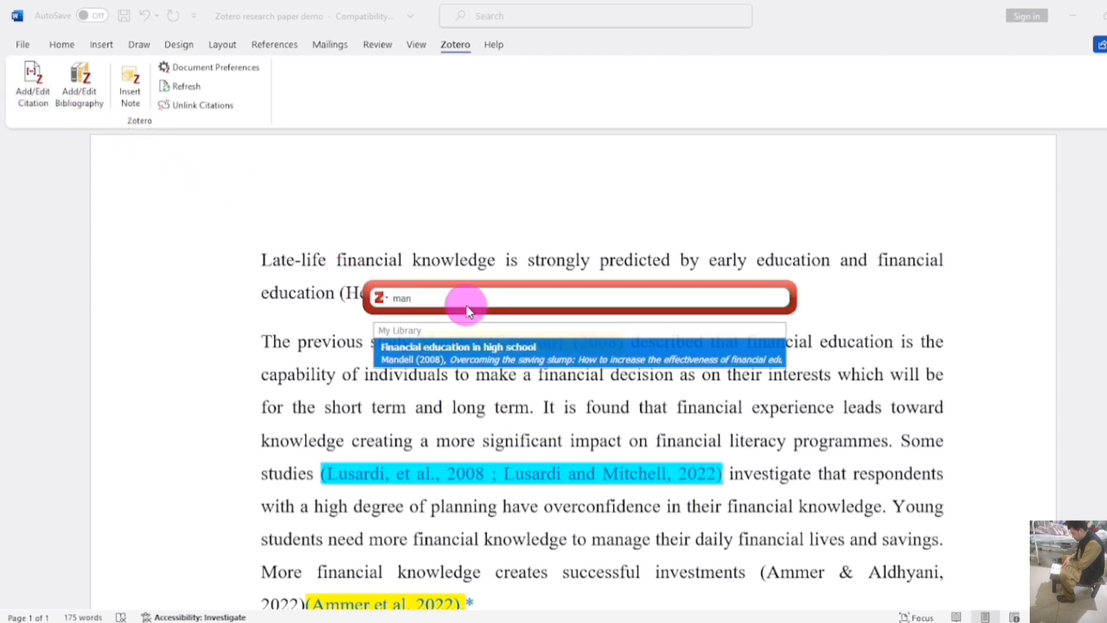
left_click(464, 345)
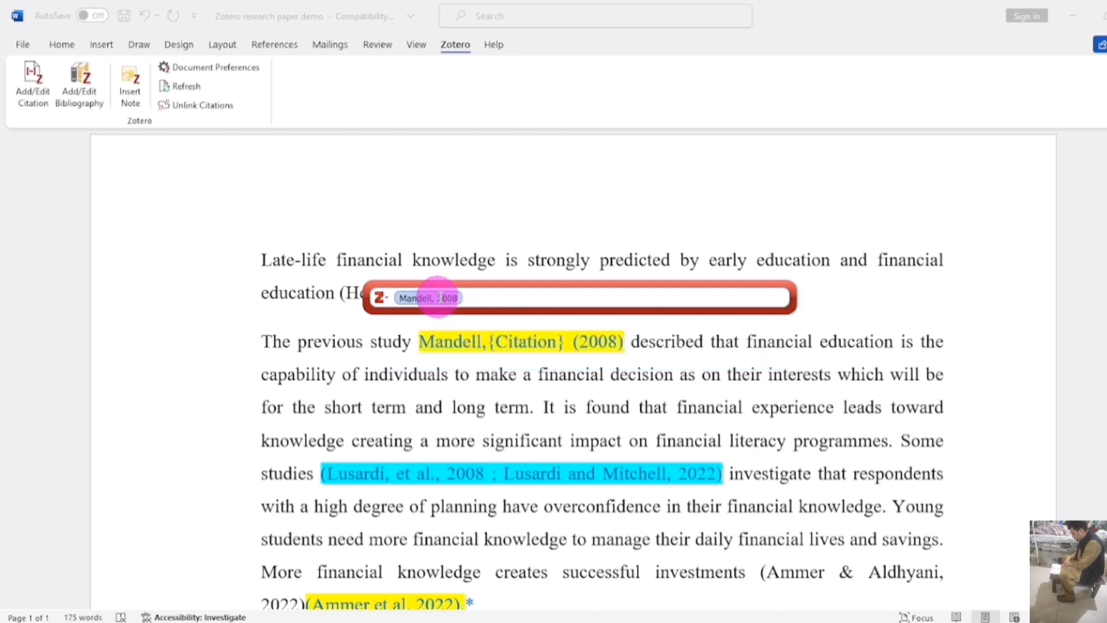
Set the selected 2008 source to omit its author and insert the citation after the author's name.
left_click(441, 297)
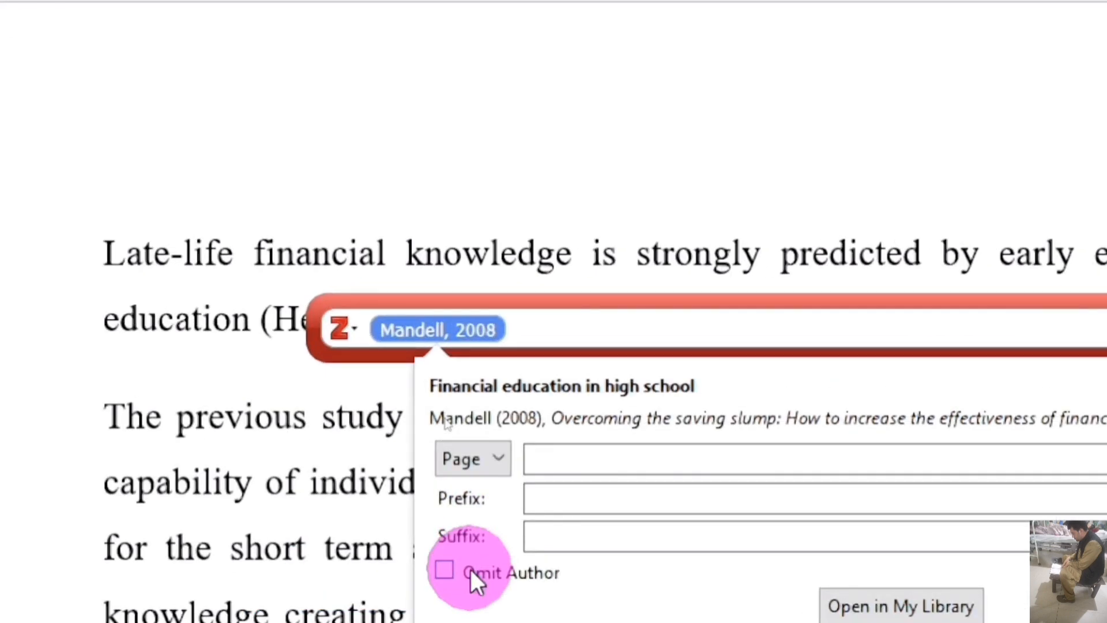
left_click(443, 571)
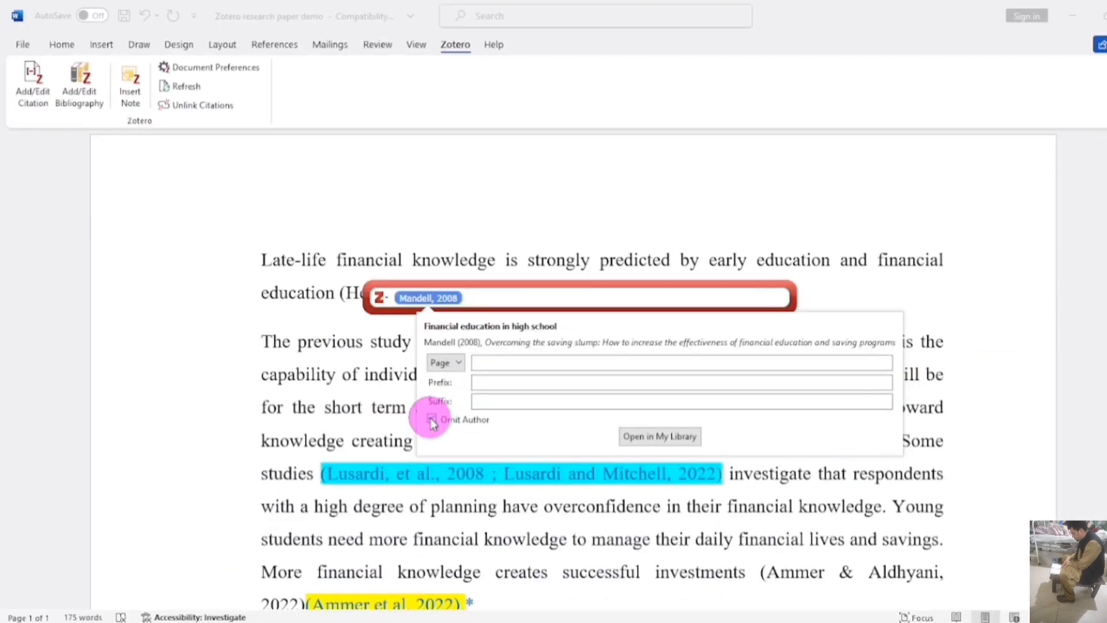
left_click(517, 299)
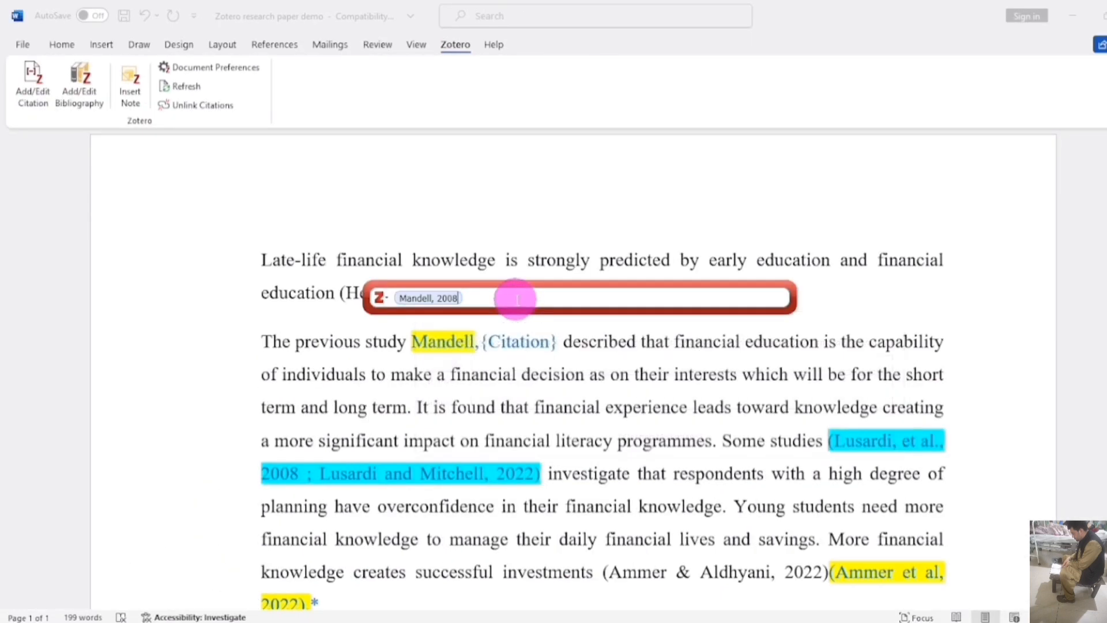
key("Return")
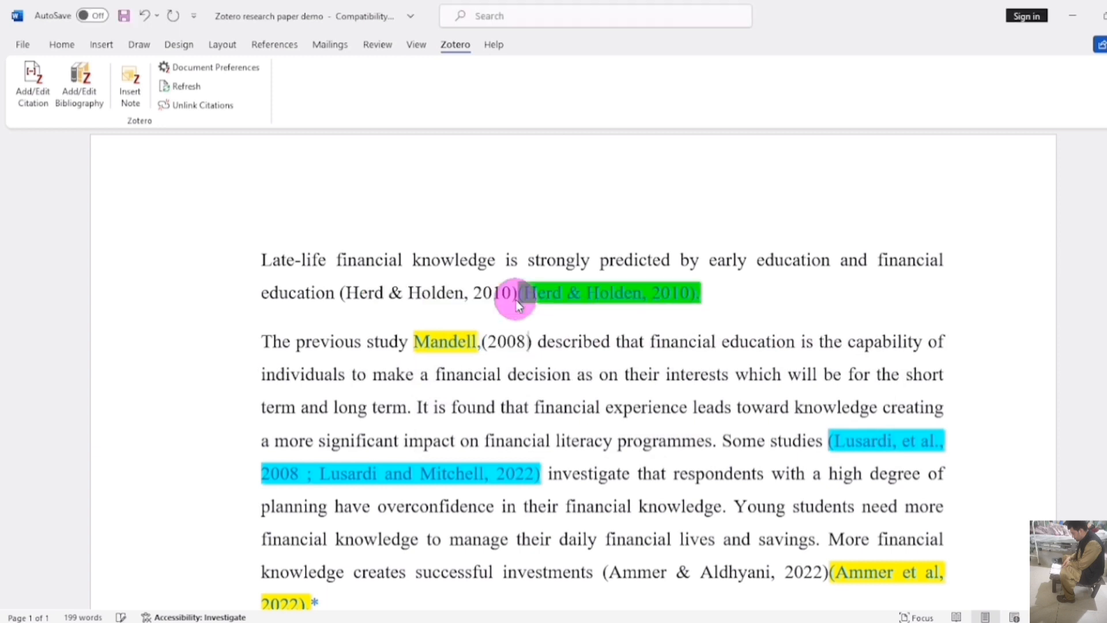
Check the inserted year-only citation and the entry for "Financial education in high school" in the References list.
left_click(525, 340)
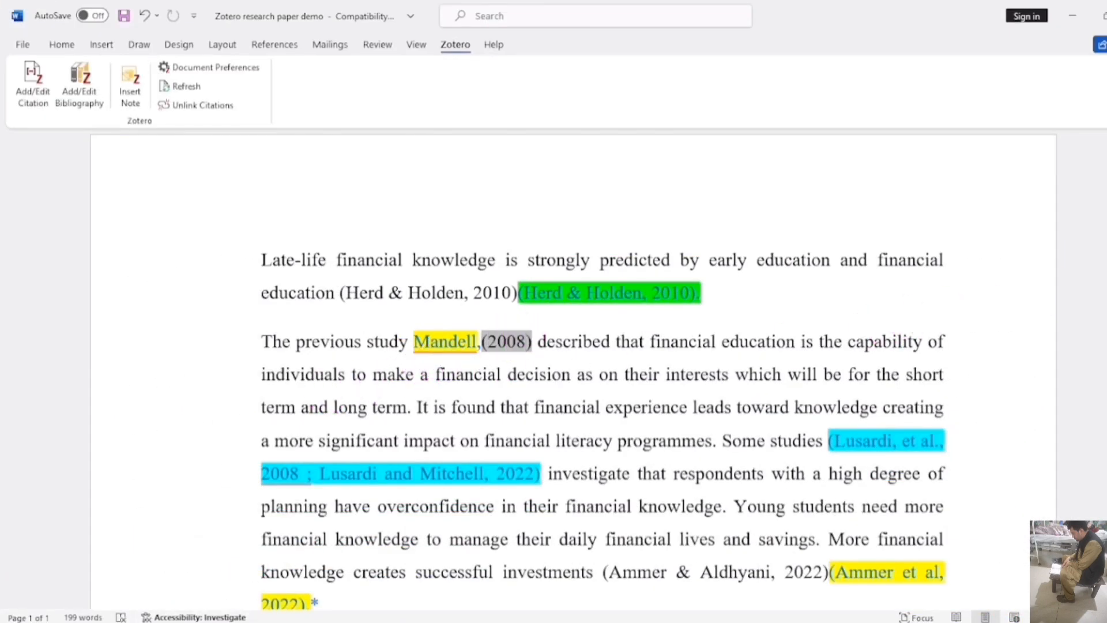
scroll(602, 369, "down", 4)
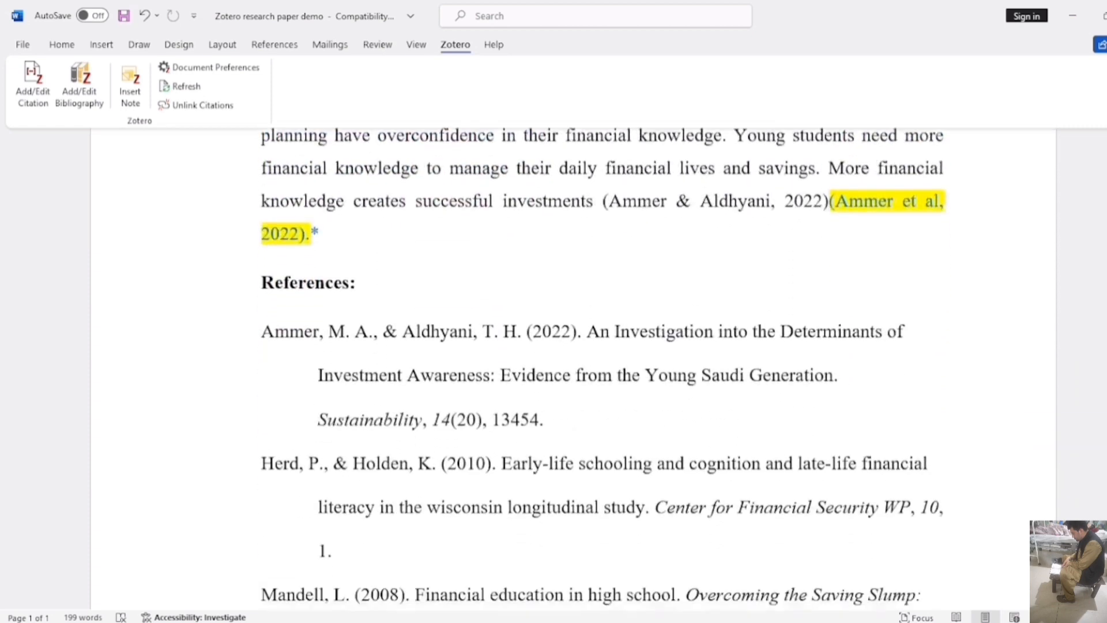
scroll(863, 501, "down", 1)
scroll(863, 501, "down", 2)
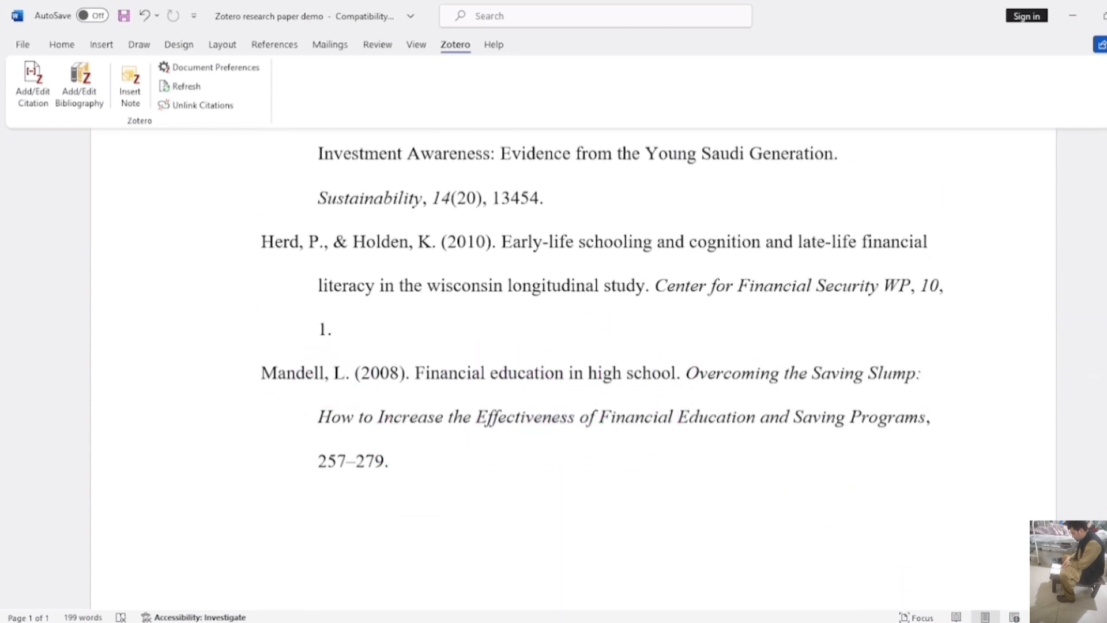
scroll(389, 380, "up", 6)
scroll(390, 380, "down", 1)
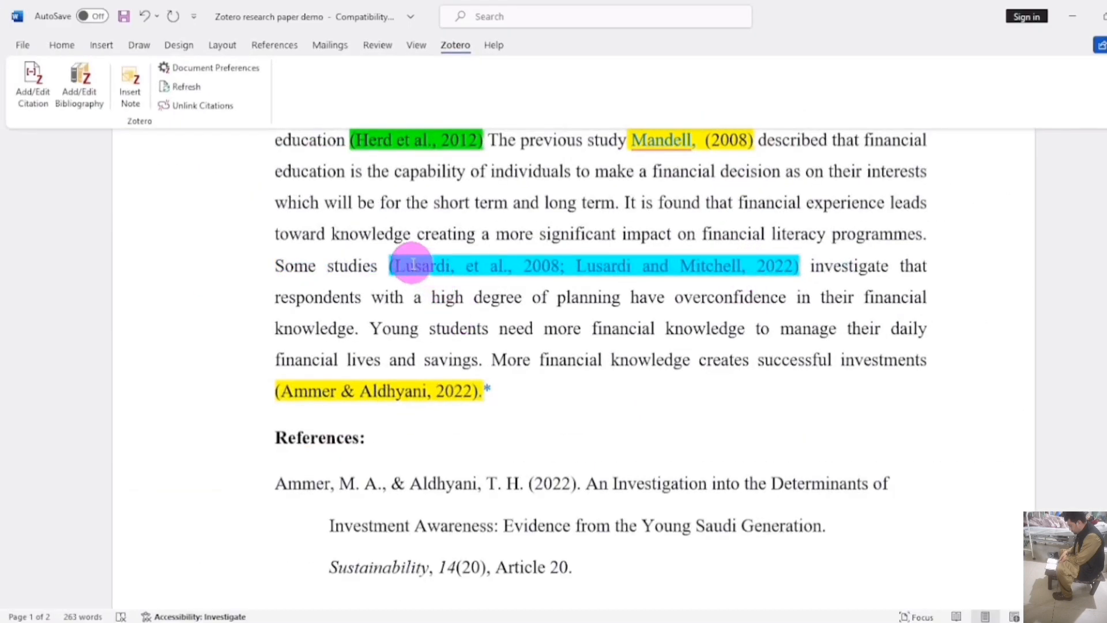
Copy the 2008 citation from the cyan-highlighted pair that follows "Some studies".
left_click_drag(398, 267, 555, 268)
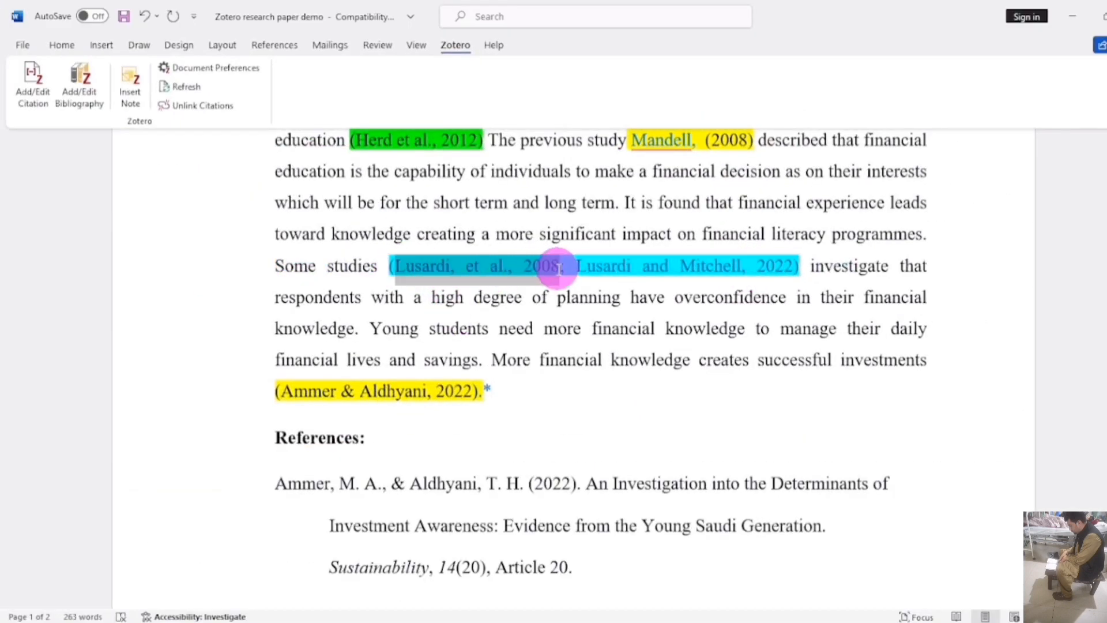
right_click(547, 272)
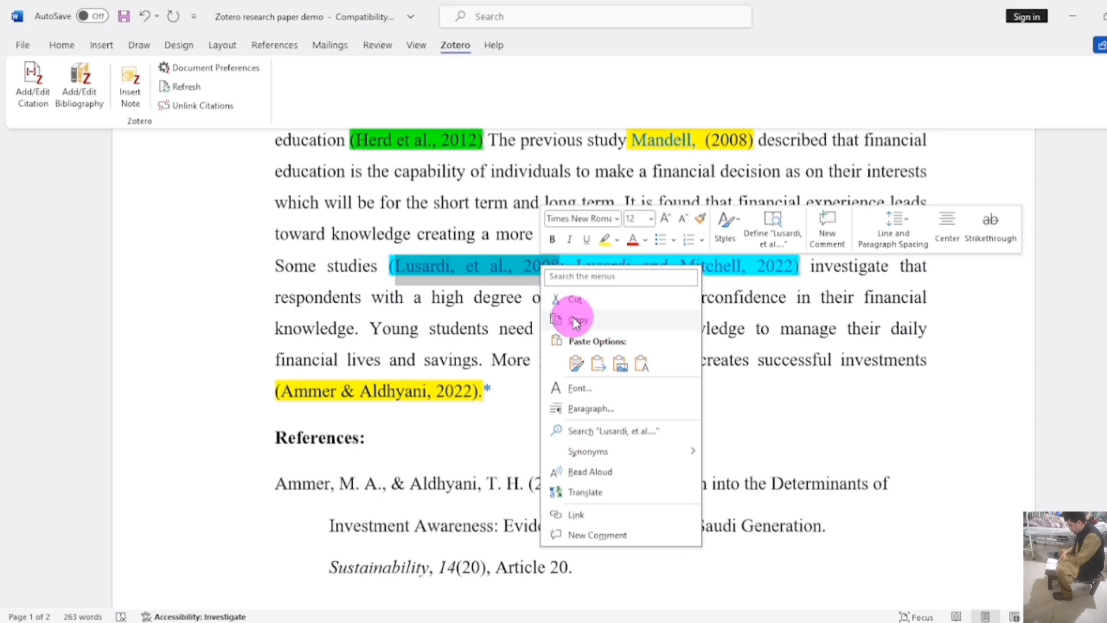
left_click(573, 320)
Search Google Scholar for the copied 2008 citation and save "Financial literacy: an essential tool for informed consumer choice?" to the Zotero collection through RefMan.
left_click(406, 622)
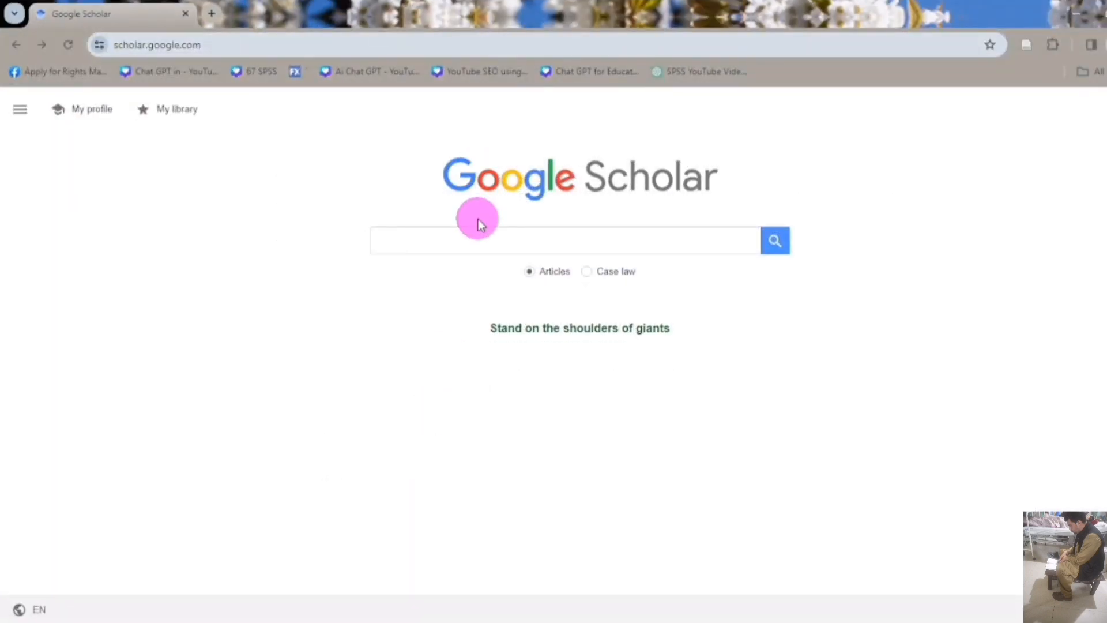
left_click(480, 238)
key("ctrl+v")
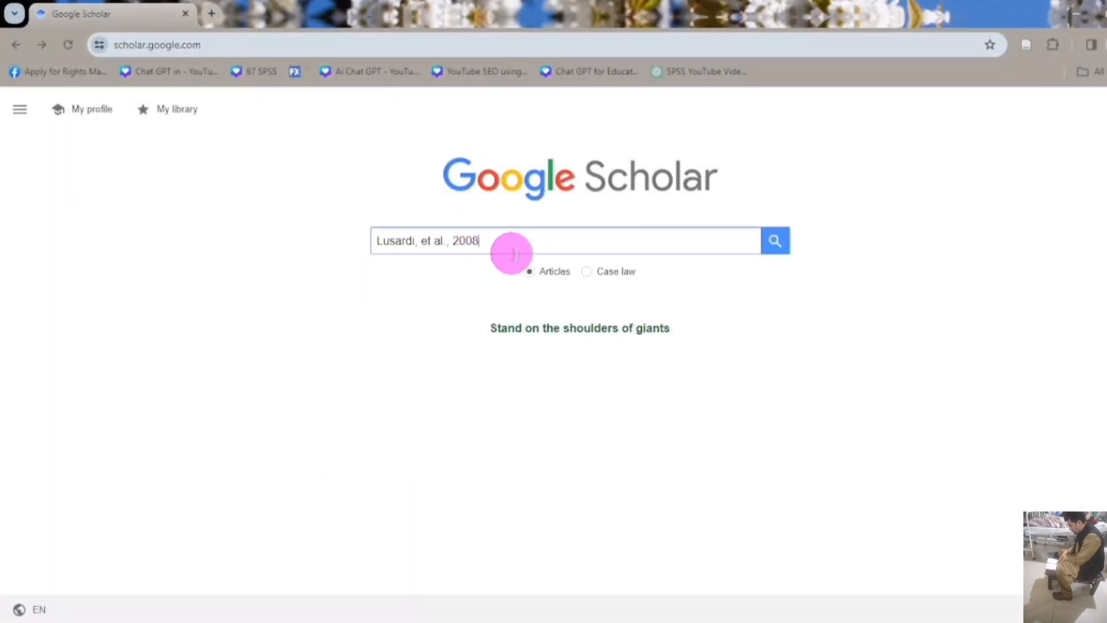
left_click(773, 240)
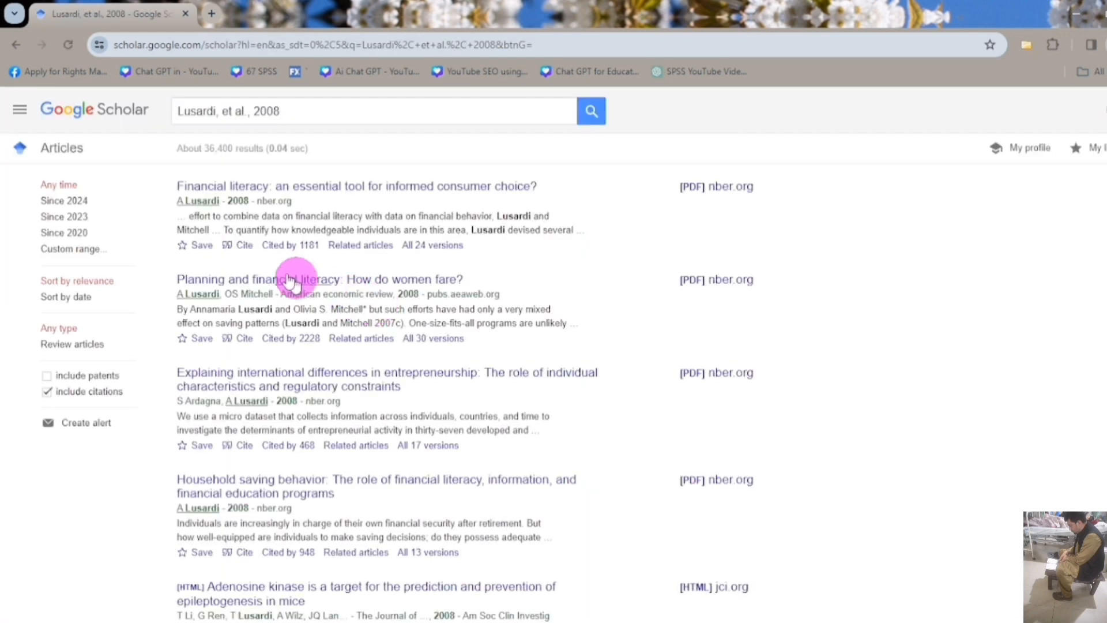
left_click(233, 244)
left_click(603, 496)
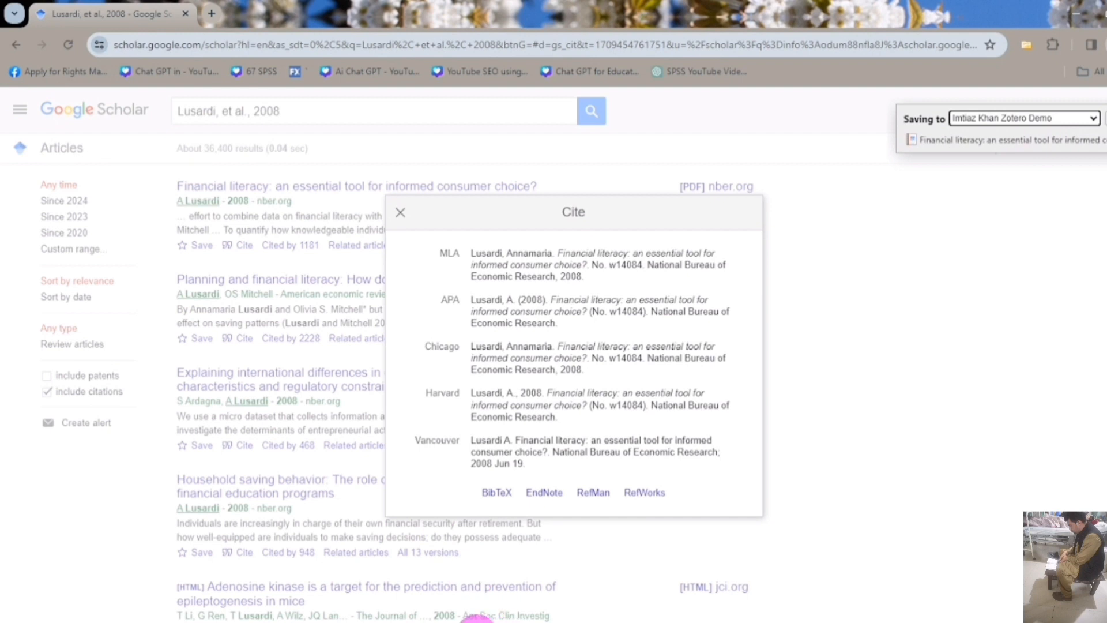
Return to Word and copy the 2022 citation from the cyan-highlighted pair.
left_click(470, 618)
left_click(425, 574)
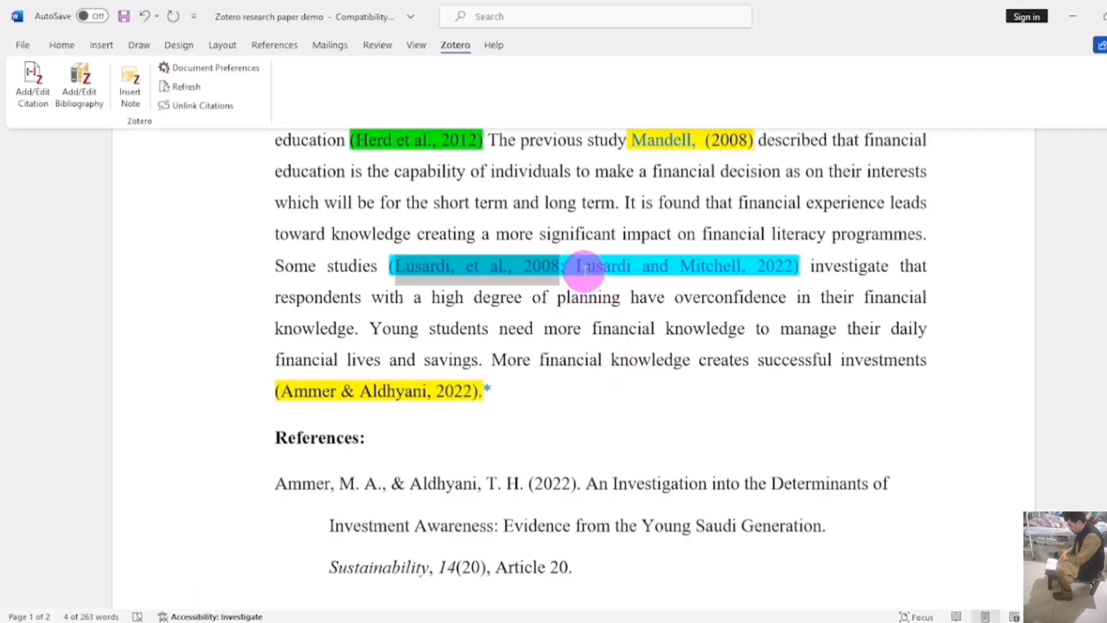
left_click_drag(577, 266, 788, 265)
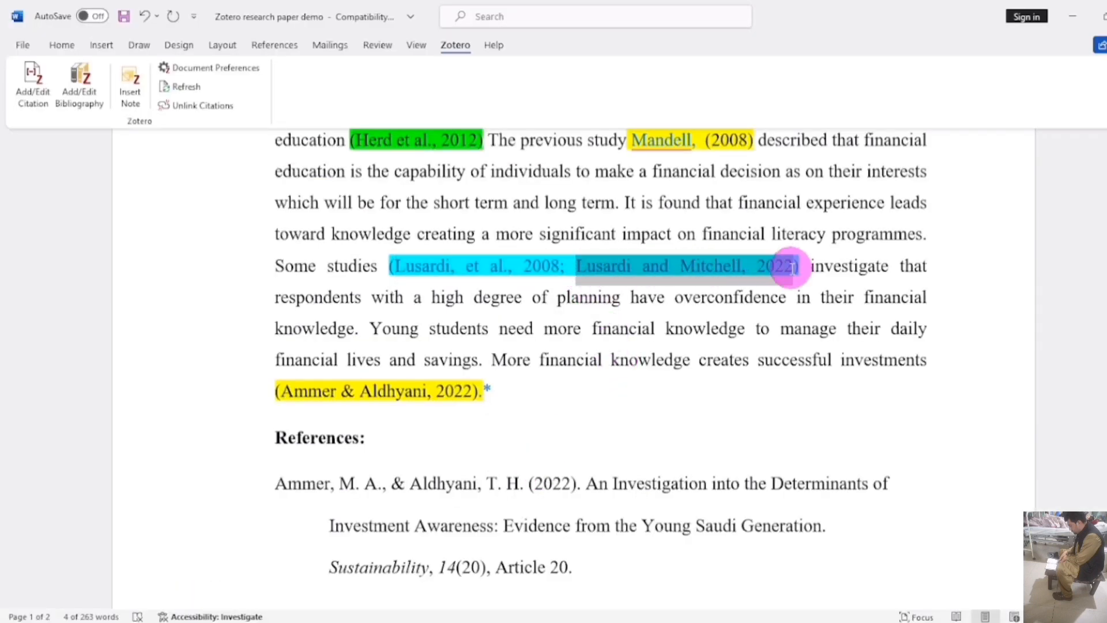
right_click(762, 273)
left_click(793, 321)
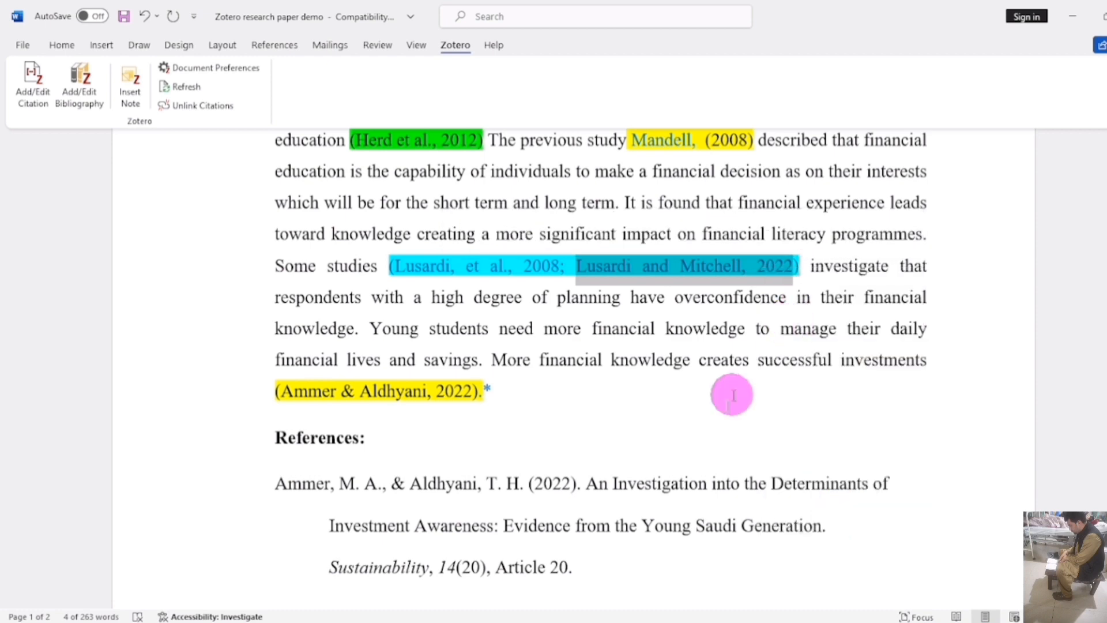
Search Google Scholar for the copied 2022 citation and save "Financial literacy and financial behavior at older ages" to the Zotero collection through RefMan.
left_click(398, 622)
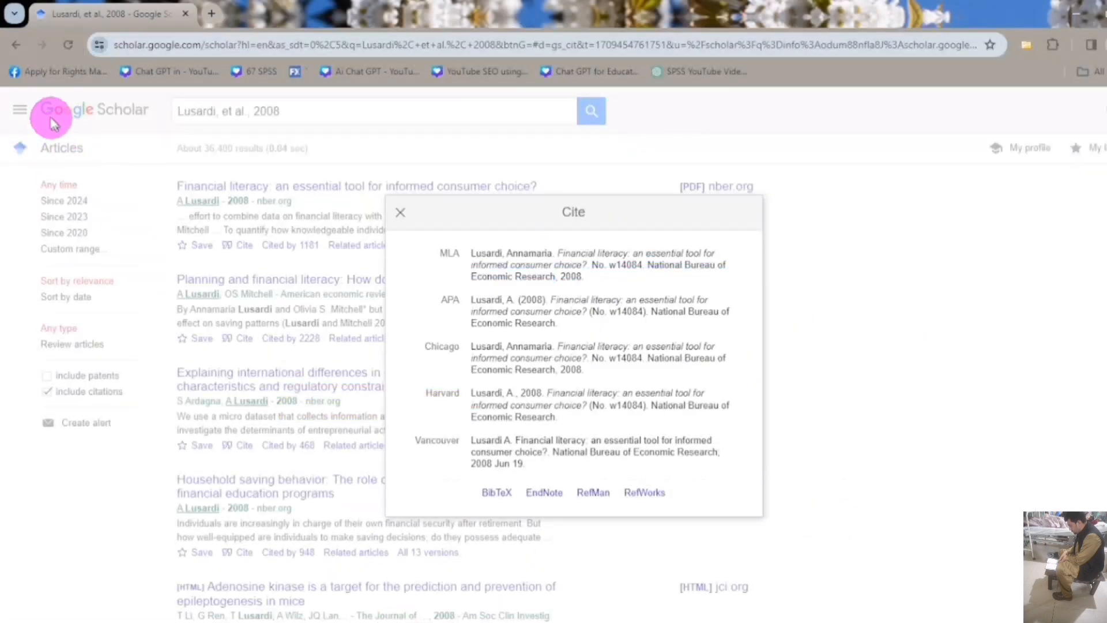
left_click(23, 46)
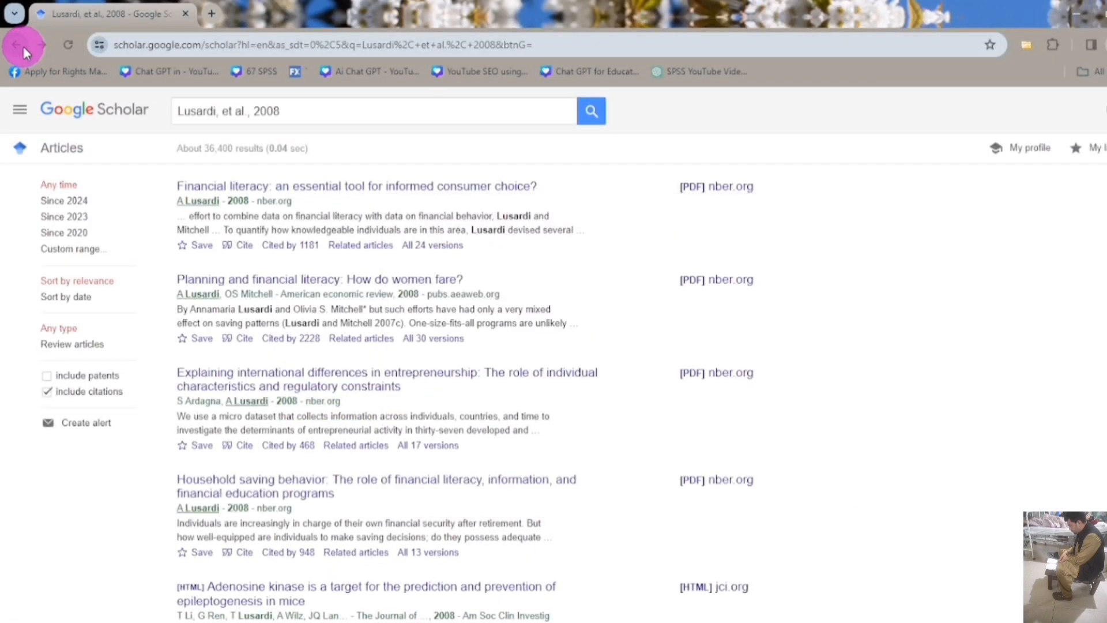
left_click(23, 46)
left_click(442, 235)
key("ctrl+v")
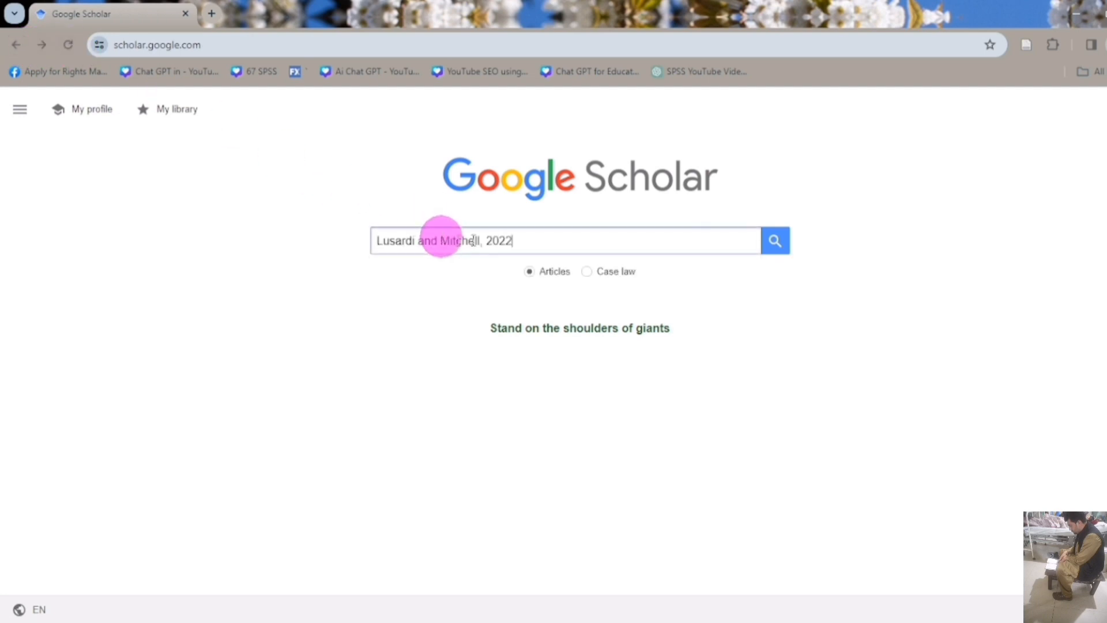
left_click(775, 241)
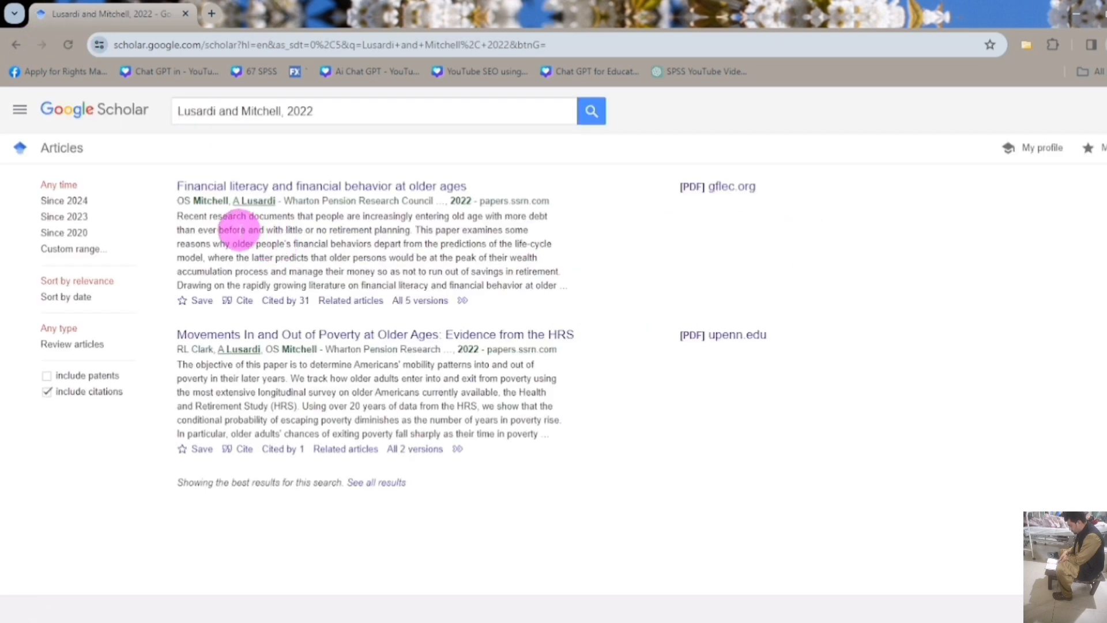
left_click(228, 303)
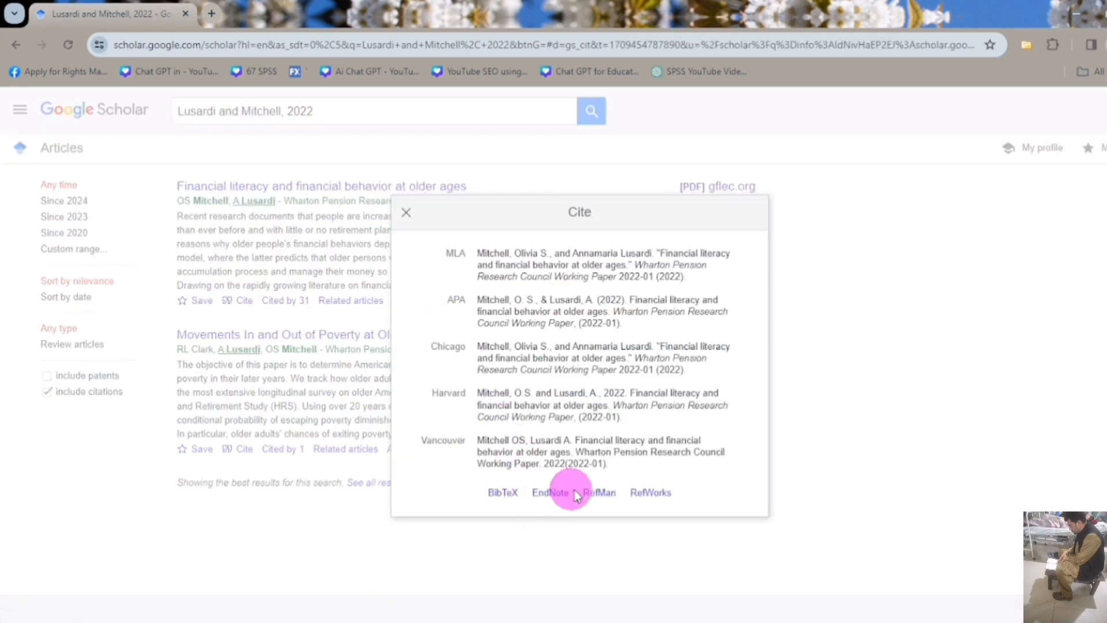
left_click(597, 493)
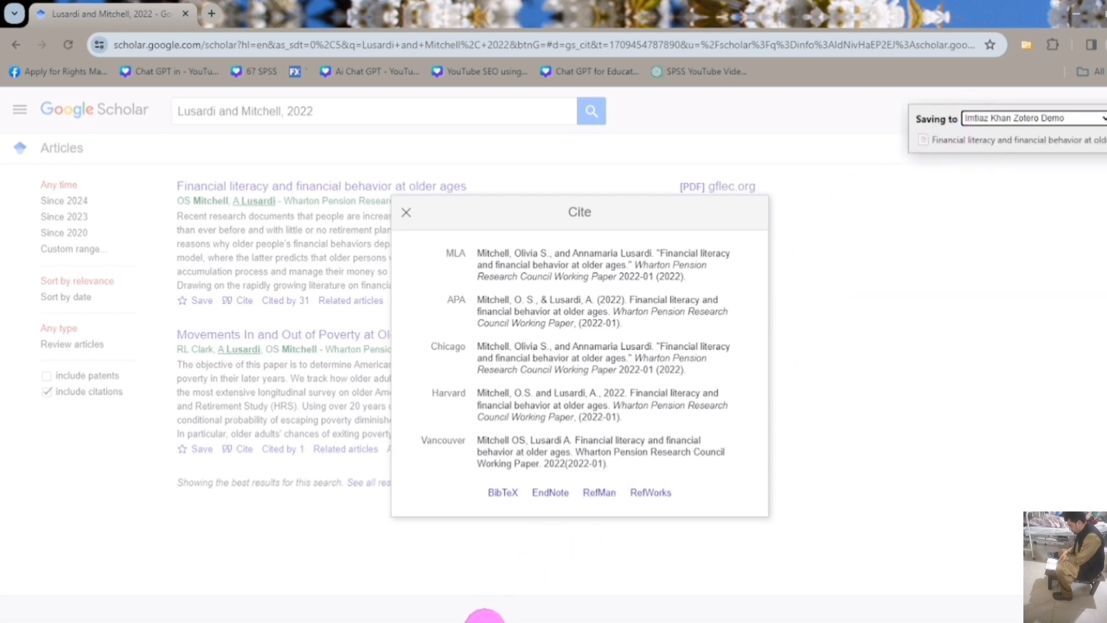
Return to Word and insert a combined Zotero citation of the 2008 "Household saving behavior" and 2022 "Financial literacy and financial behavior at older ages" before the cyan-highlighted pair.
mouse_move(484, 615)
left_click(374, 600)
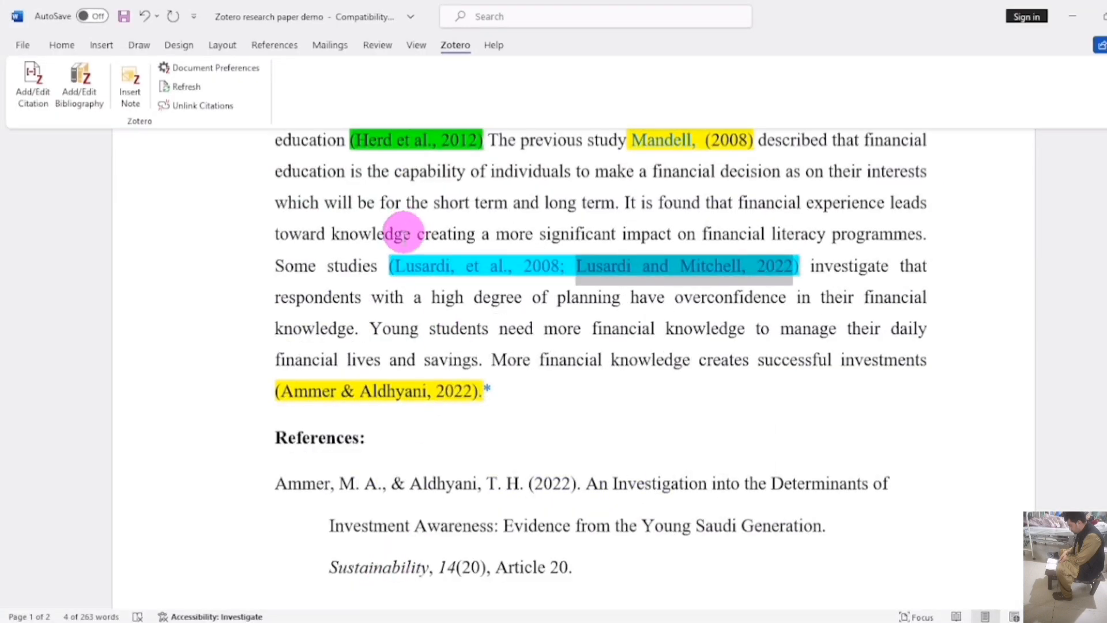
left_click(384, 263)
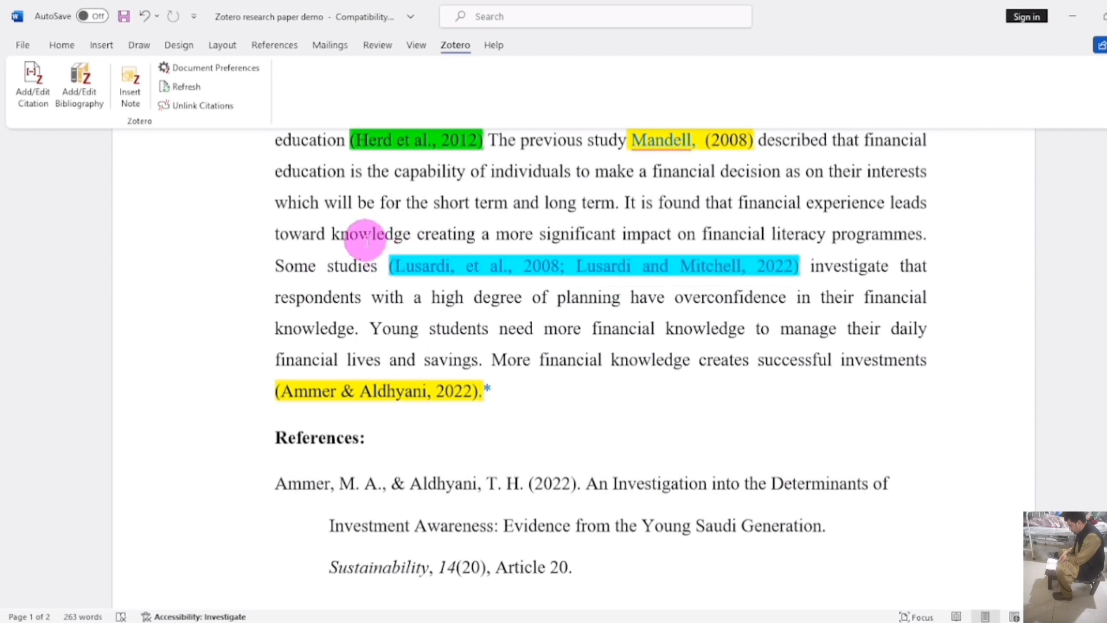
left_click(43, 94)
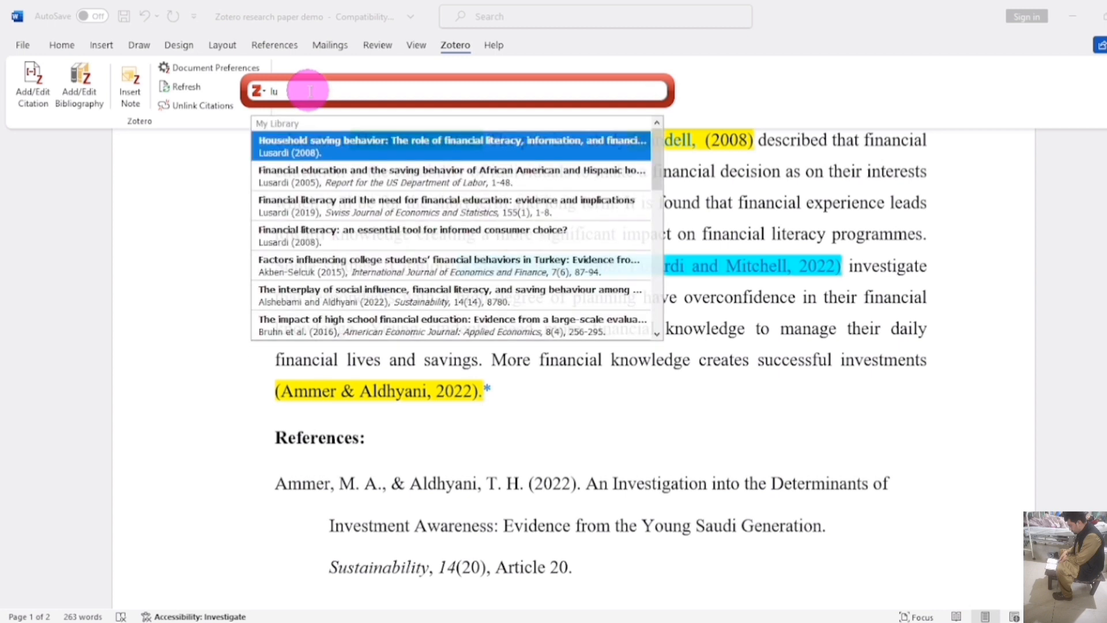
left_click(282, 148)
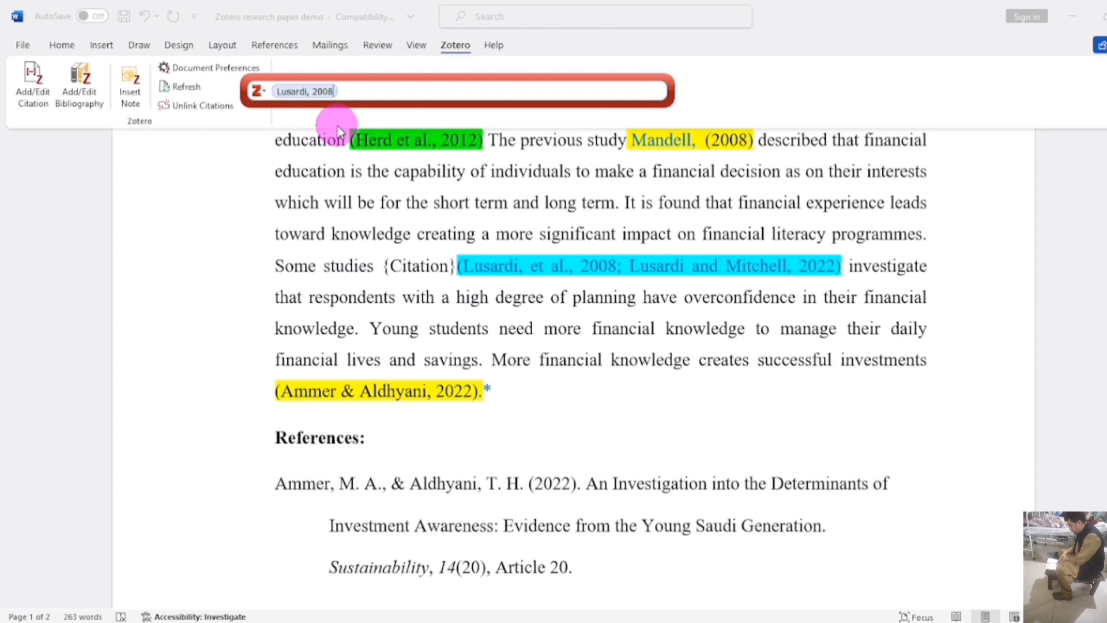
type("mit")
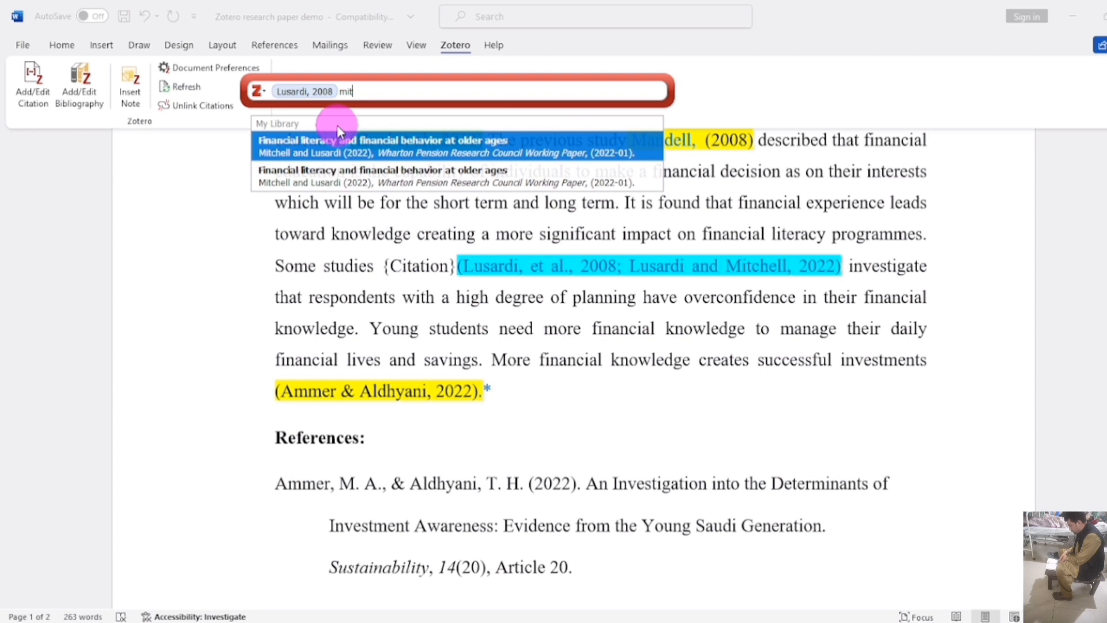
left_click(349, 149)
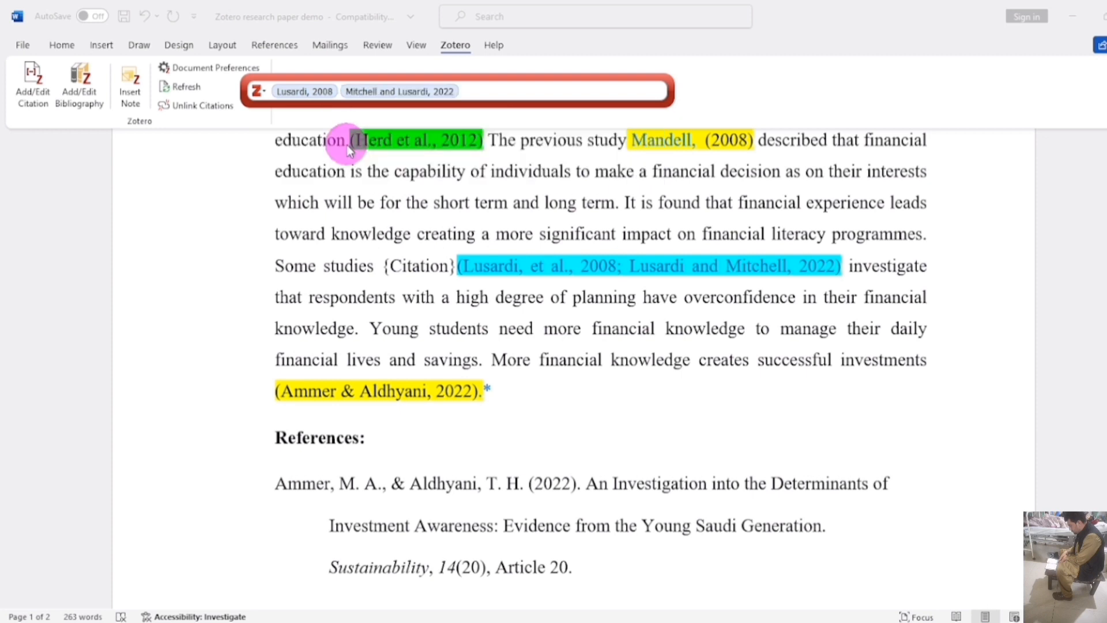
key("Return")
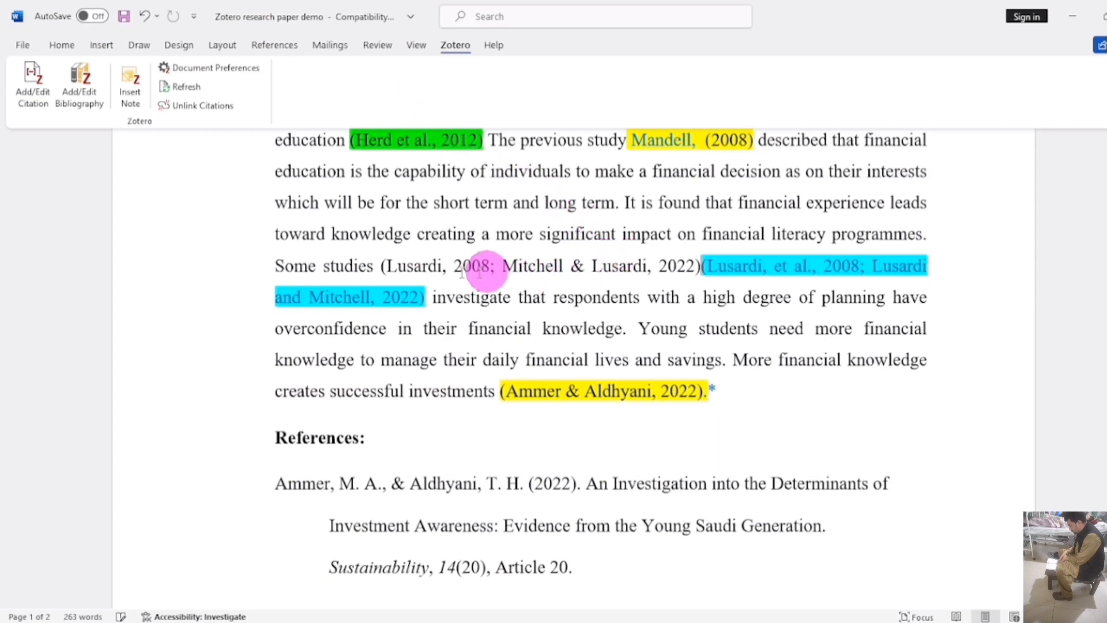
Refresh the document's Zotero citations and review the updated reference list.
left_click(381, 267)
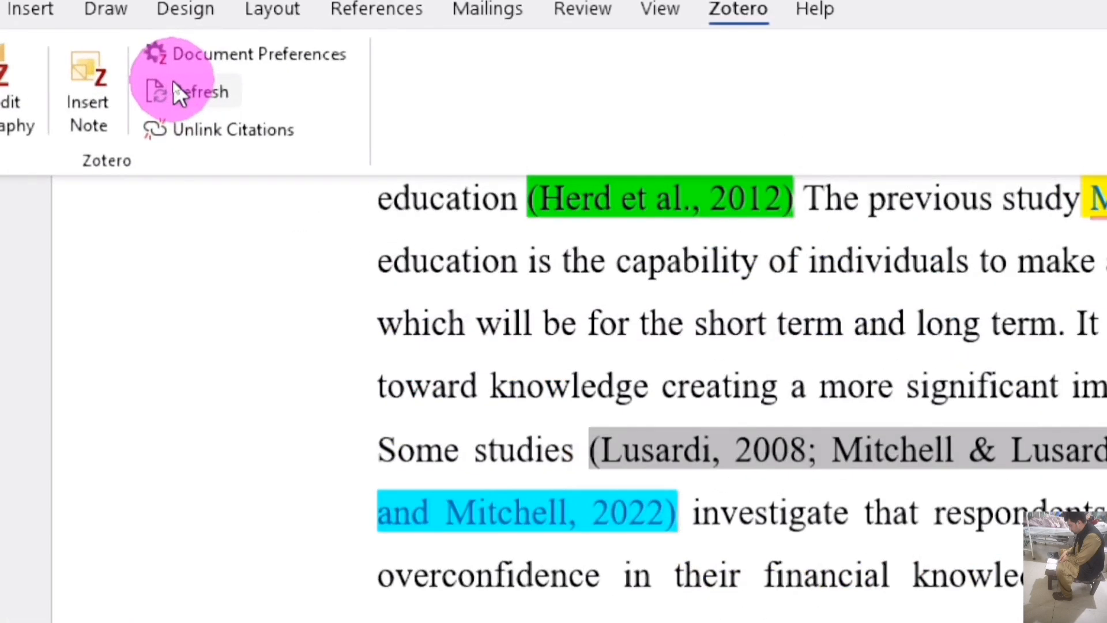
left_click(174, 84)
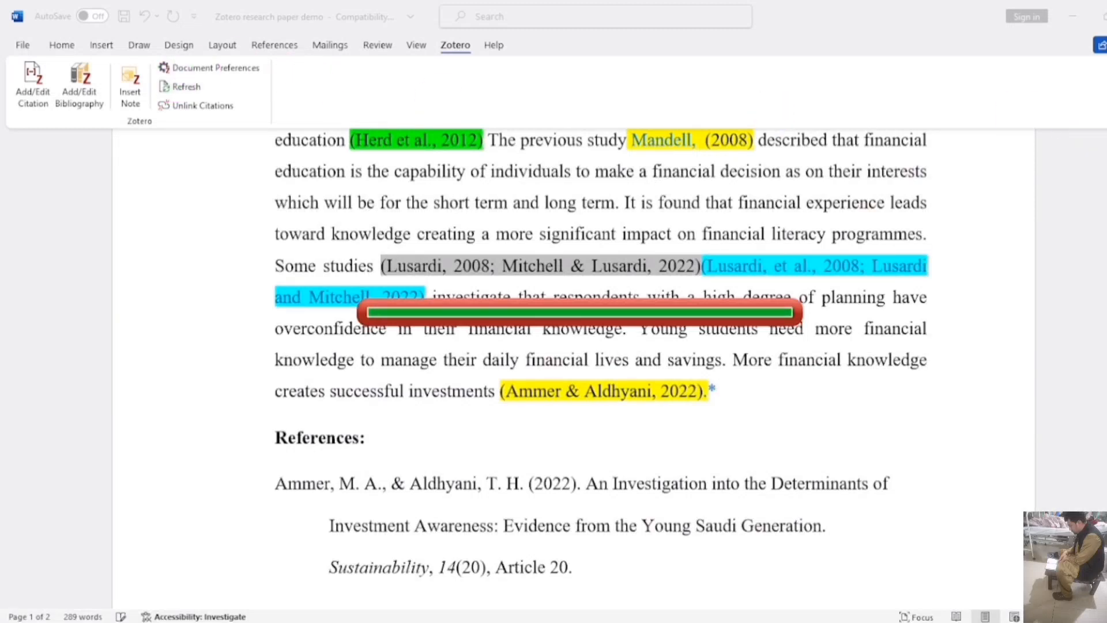
scroll(574, 370, "down", 15)
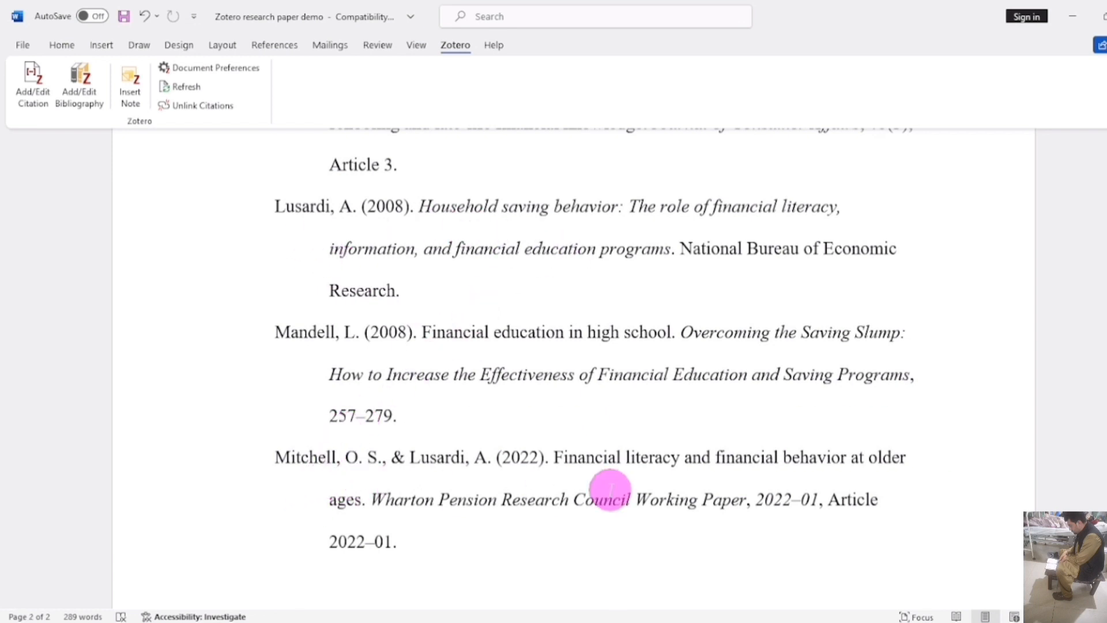
scroll(574, 369, "up", 15)
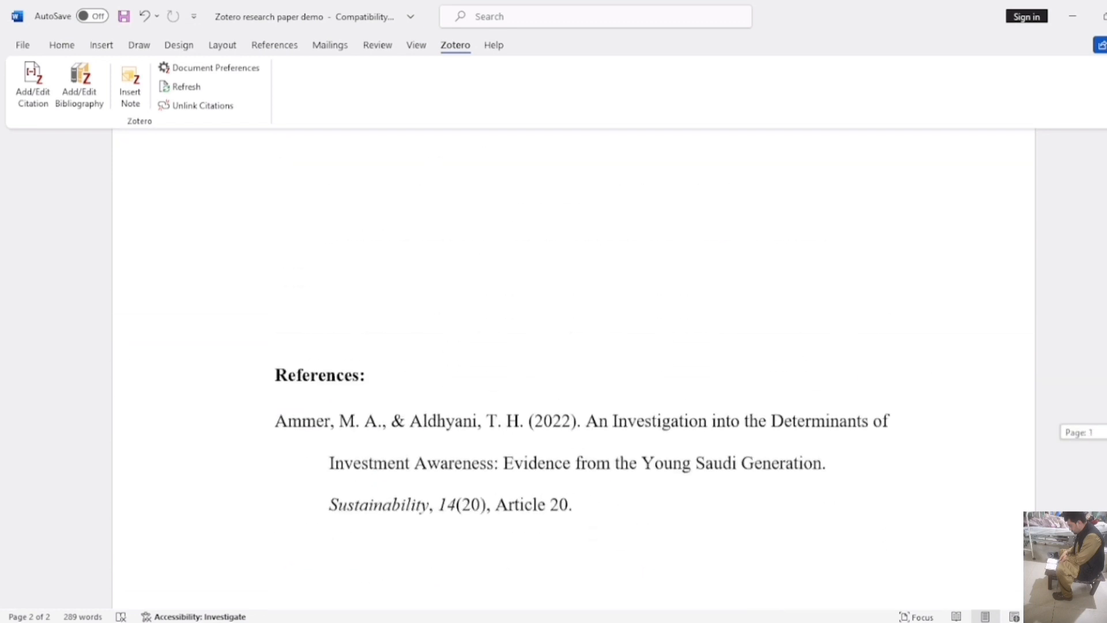
scroll(602, 358, "down", 1)
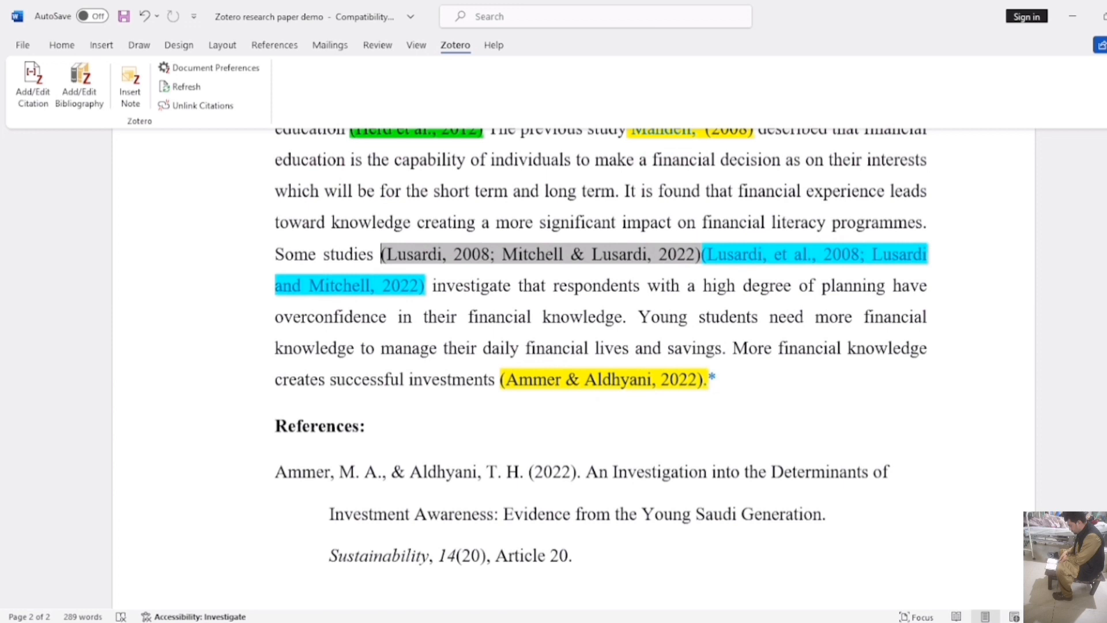
Add a line reading "2nd method:" below the paragraph, followed by an empty line above the References heading.
left_click(763, 383)
key("Return")
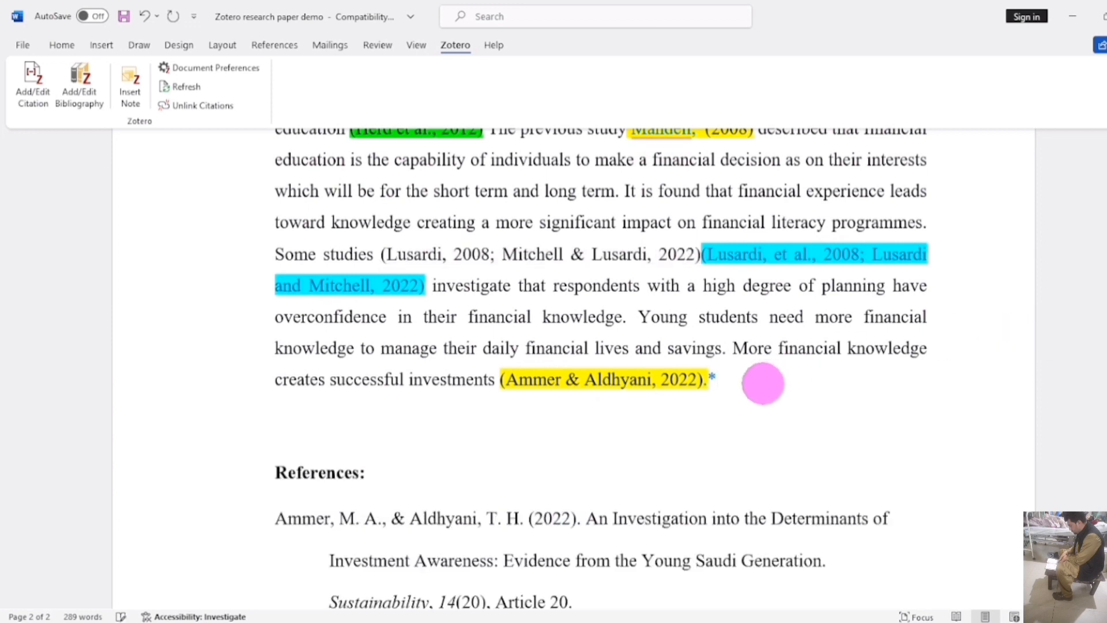
type("2nd mw")
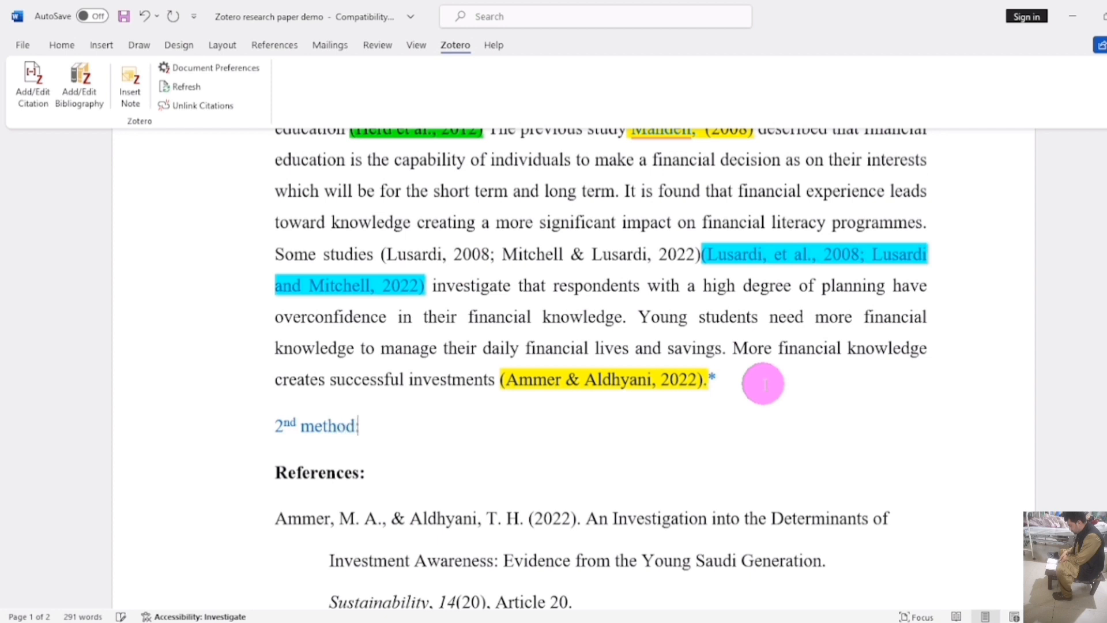
key("Return")
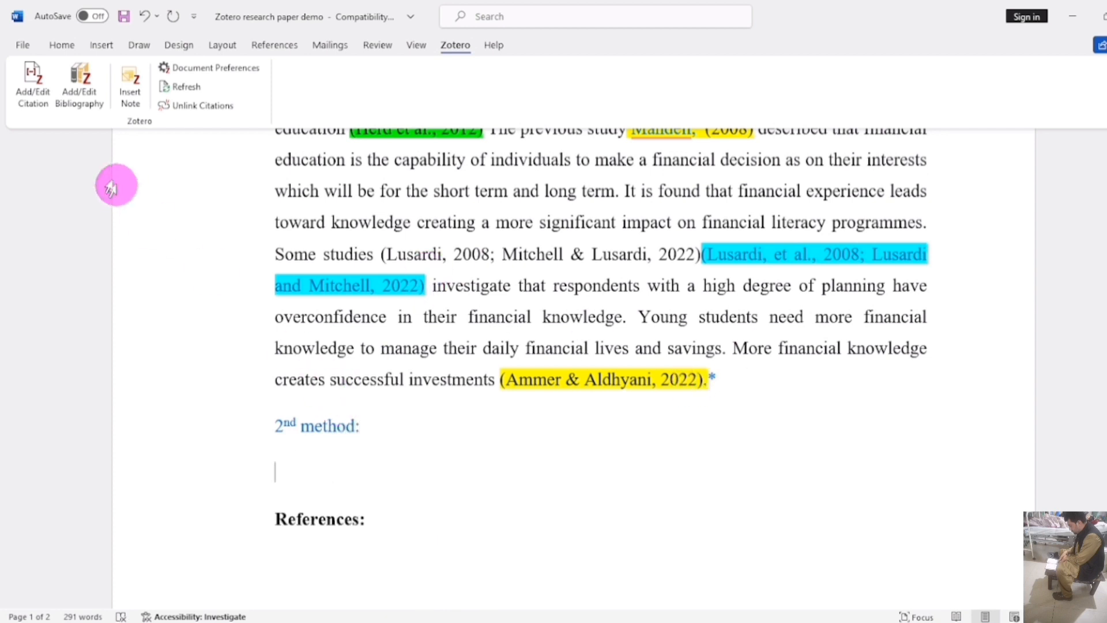
Start a Zotero citation under "2nd method:" with "Household saving behavior", "Financial literacy and financial behavior at older ages" and "An Investigation into the Determinants of Investment Awareness".
left_click(33, 97)
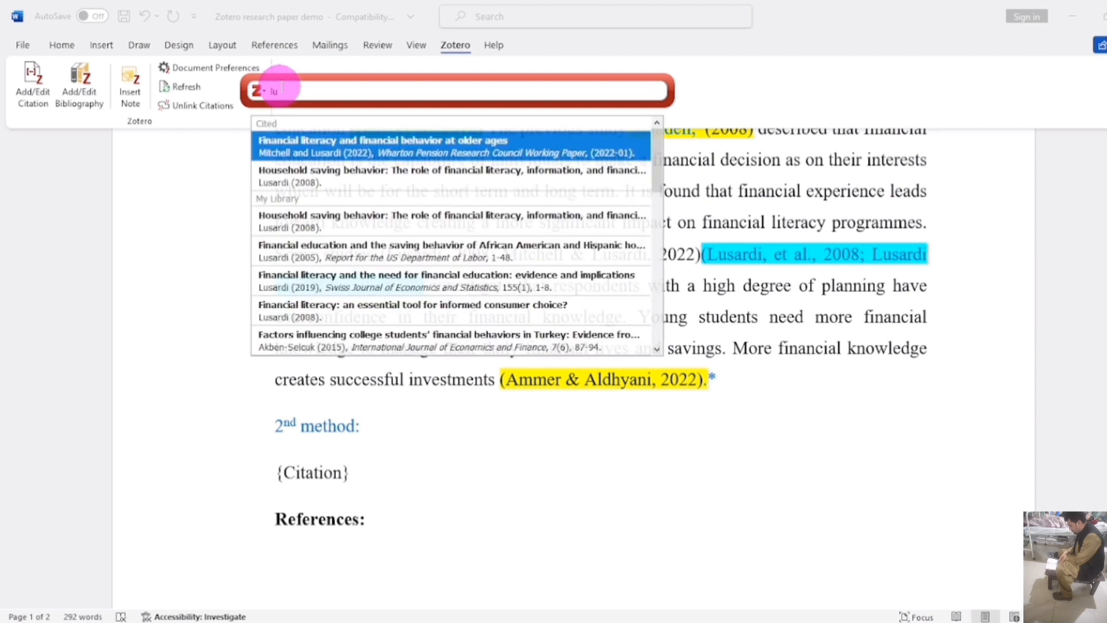
left_click(317, 174)
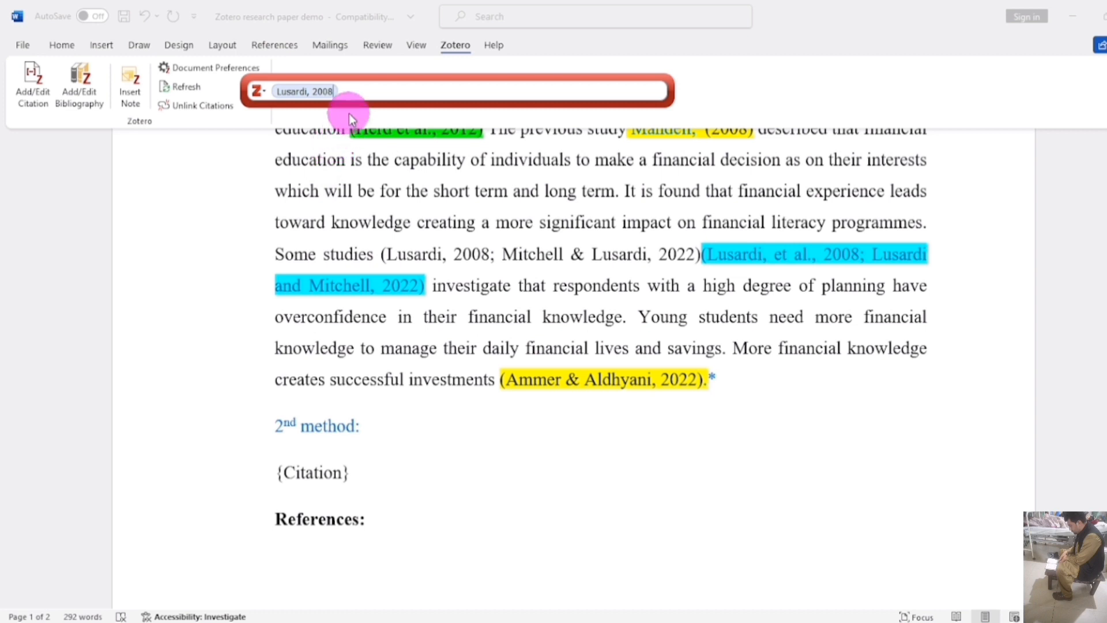
type("mit")
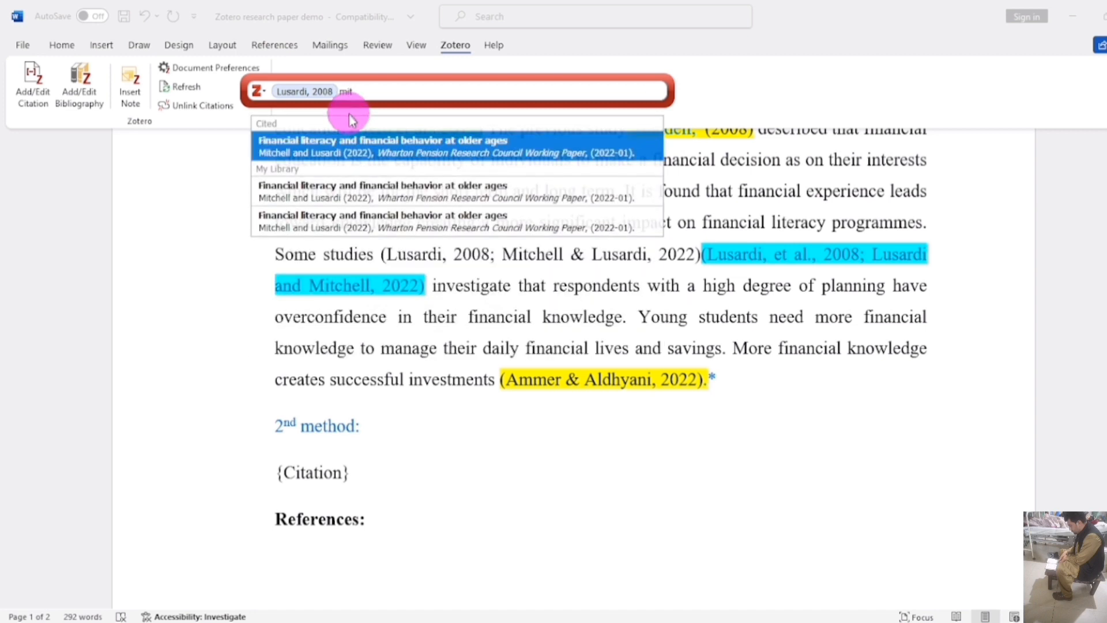
left_click(351, 145)
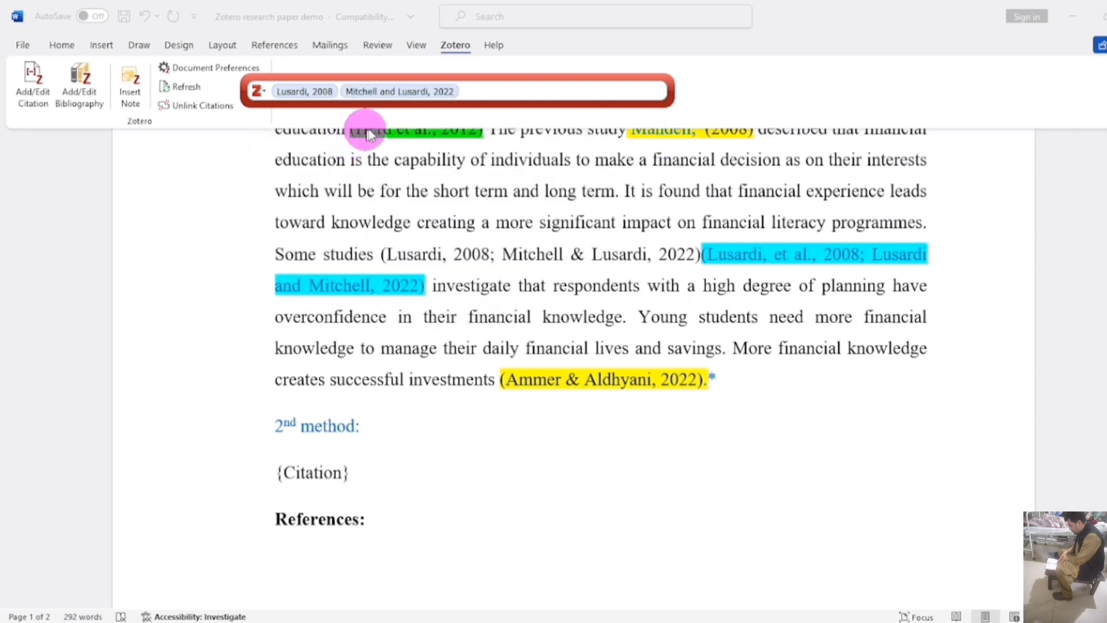
type("a")
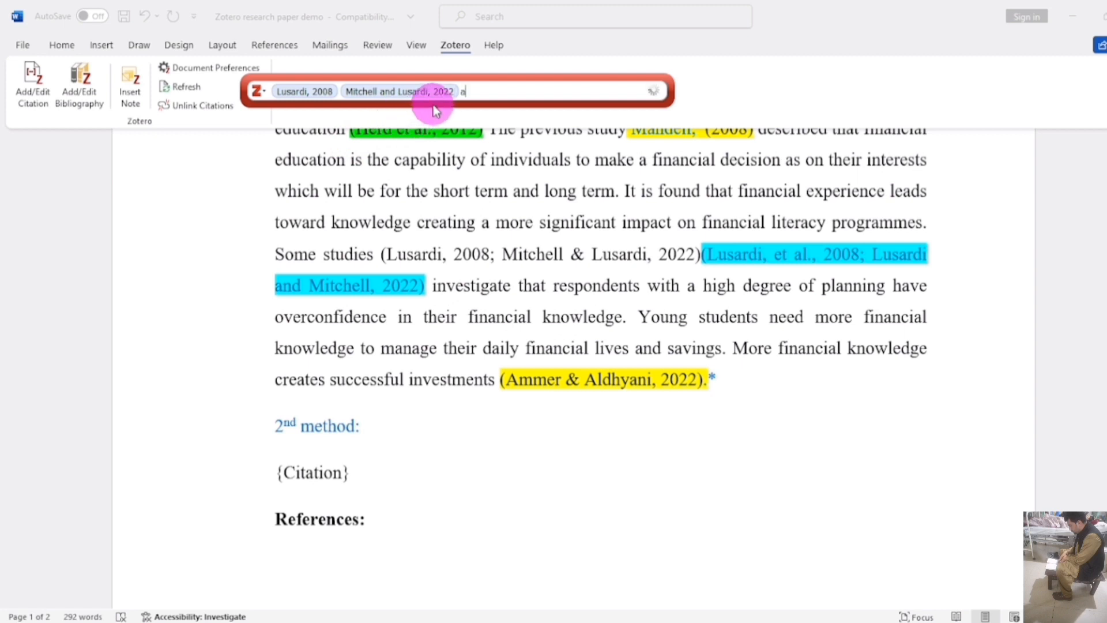
type("m")
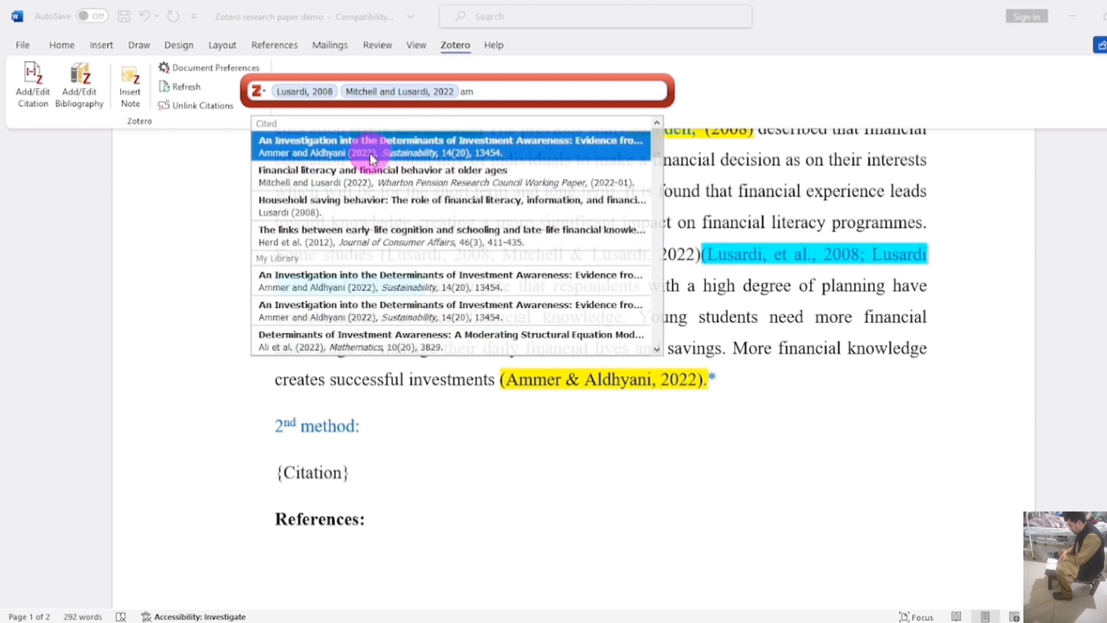
left_click(371, 156)
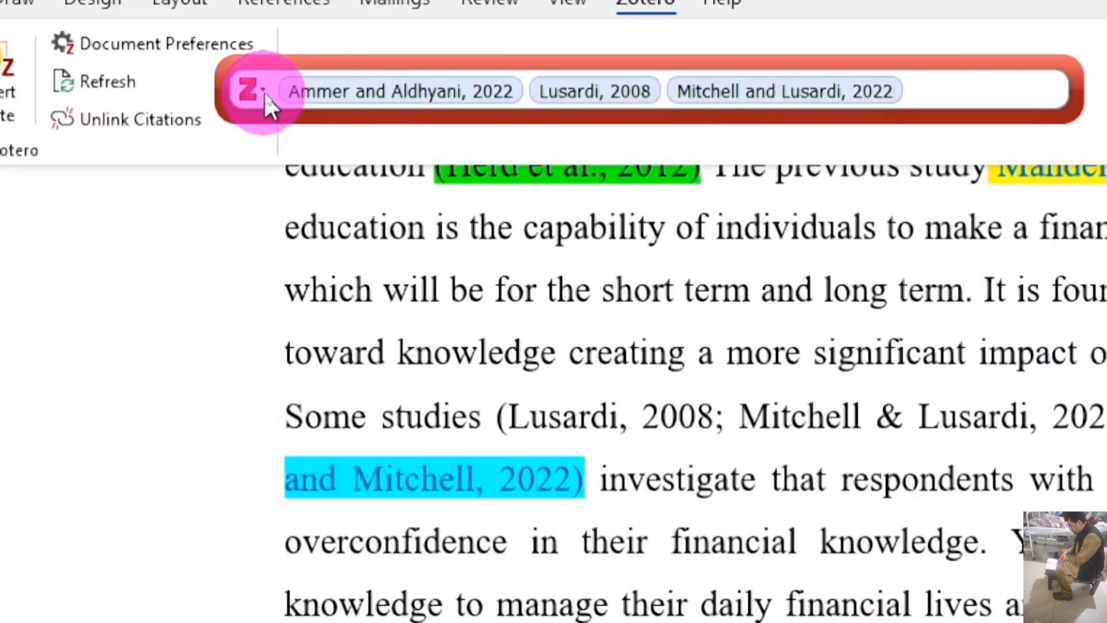
Switch the citation to Classic View and turn Keep Sources Sorted off and back on.
left_click(265, 91)
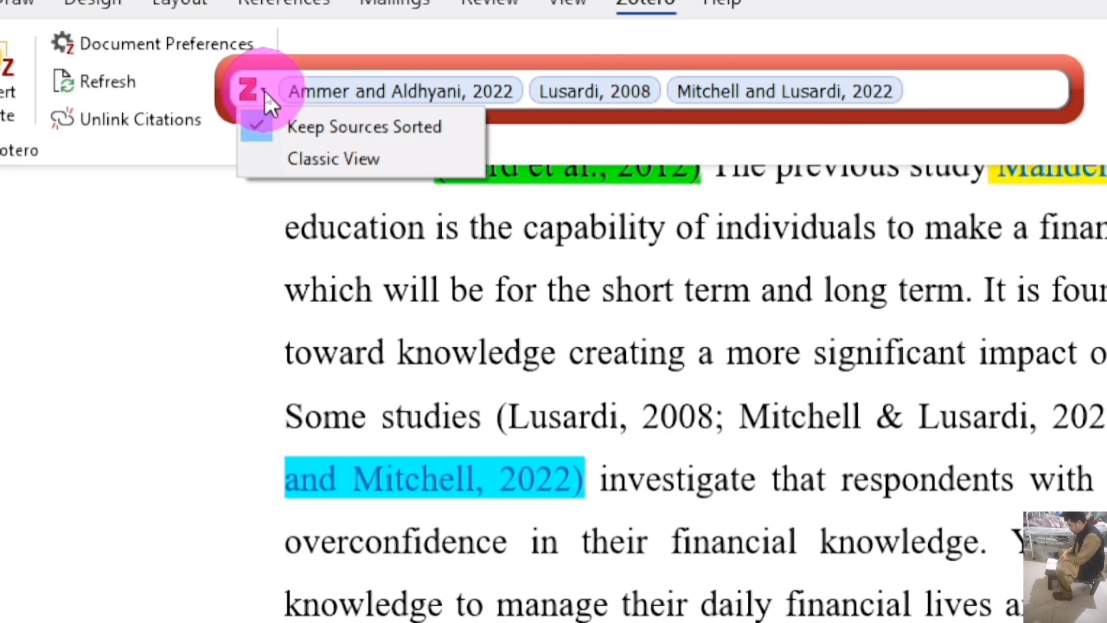
left_click(288, 157)
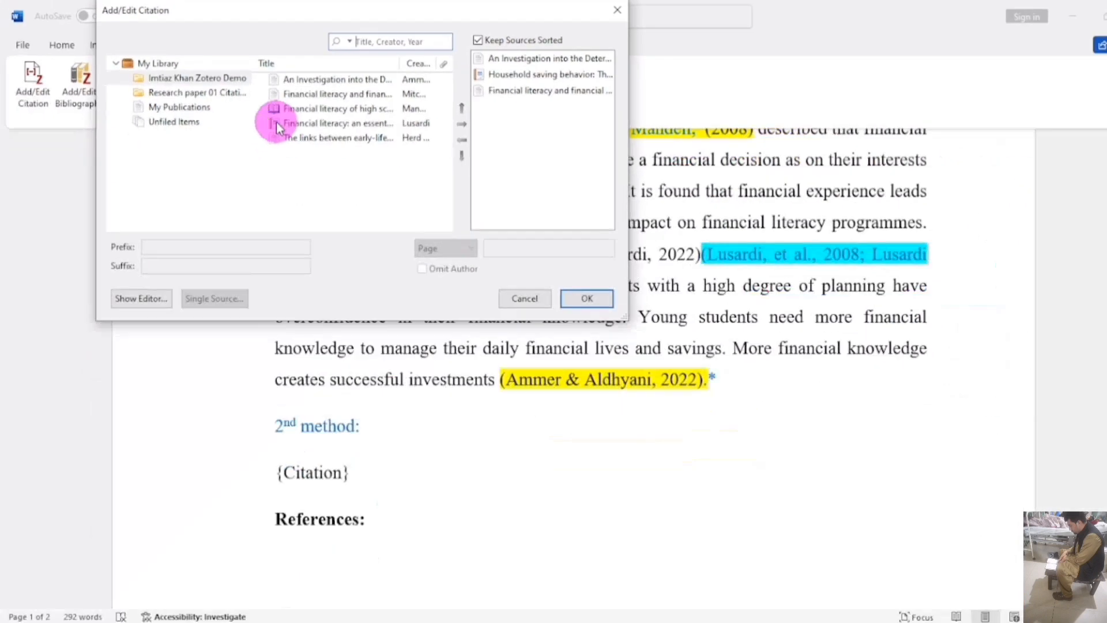
left_click(280, 111)
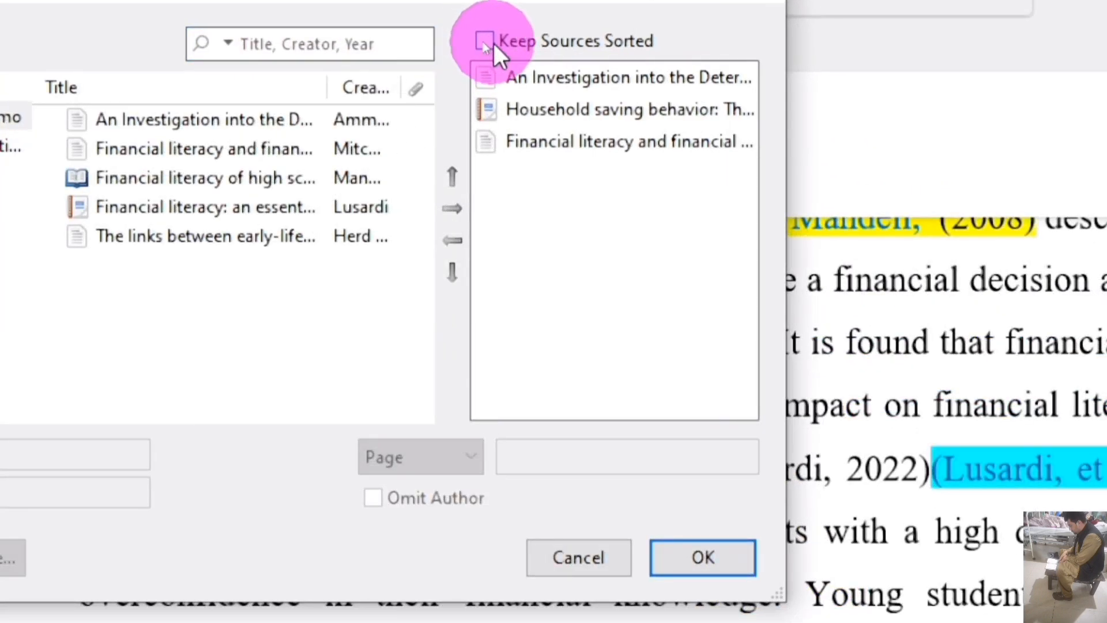
left_click(485, 39)
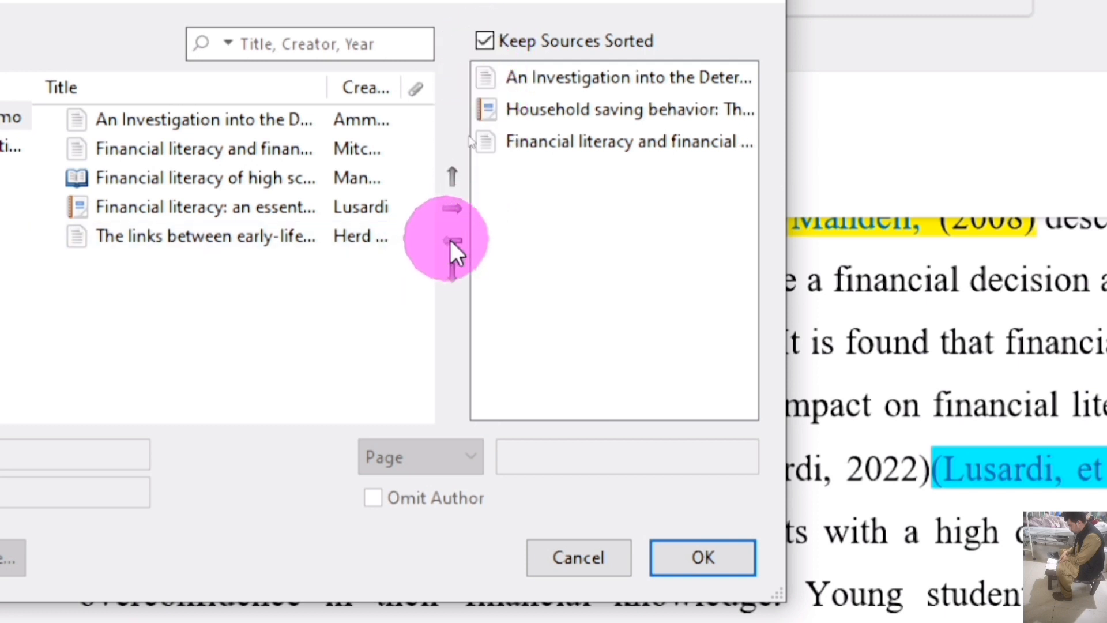
Remove all three sources from the citation's source list.
left_click(533, 111)
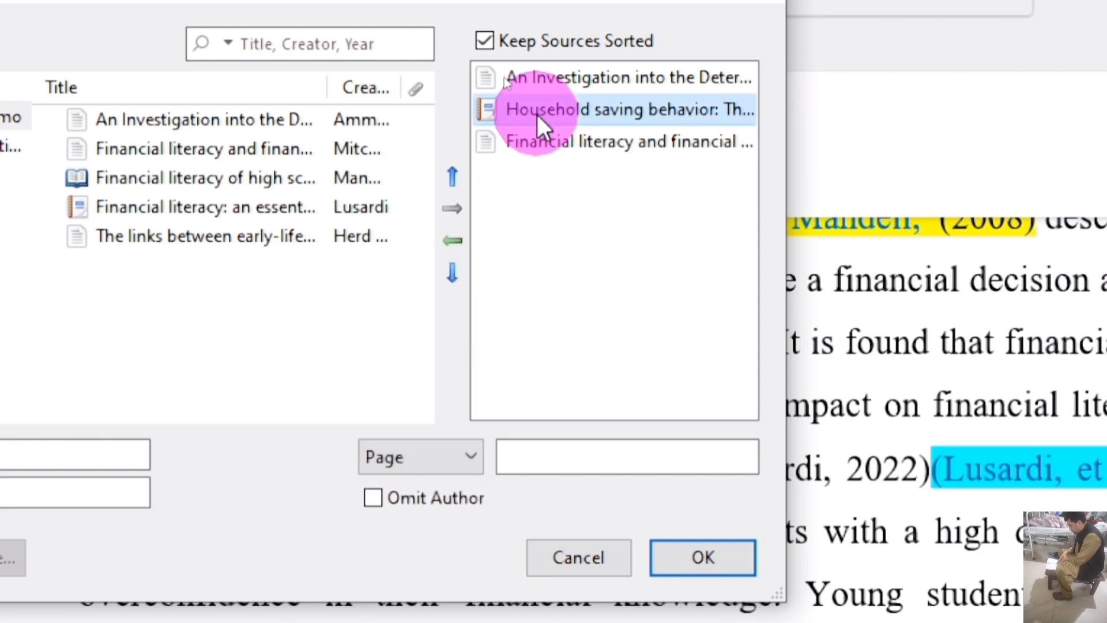
left_click(450, 241)
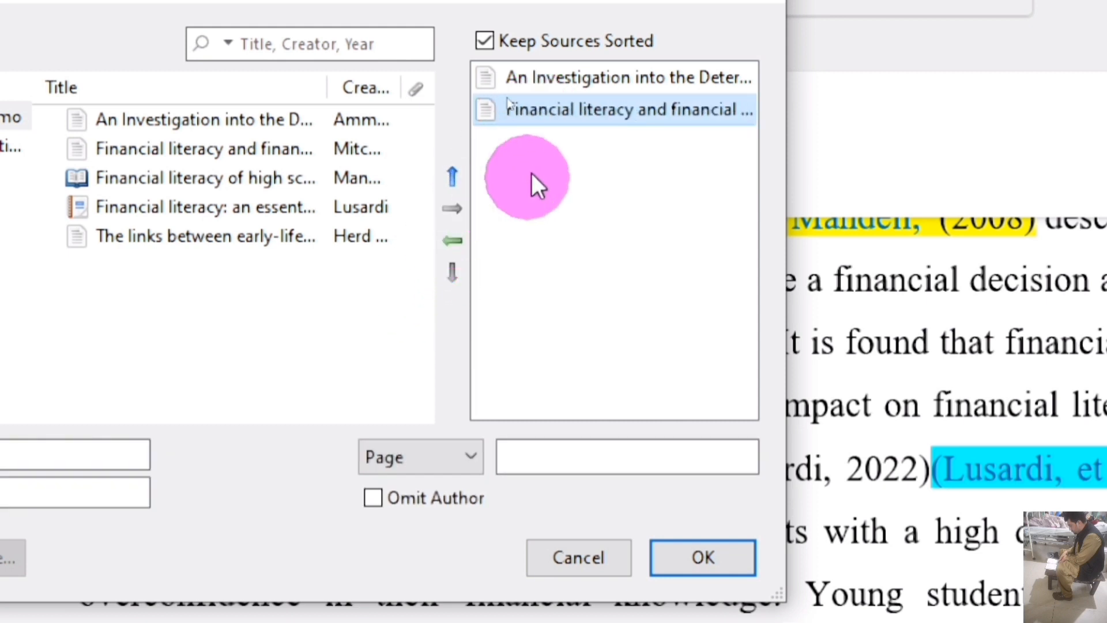
left_click(451, 241)
left_click(447, 241)
Add "Financial literacy: an essential tool for informed consumer choice?" from the library collection to the citation's source list.
left_click(161, 237)
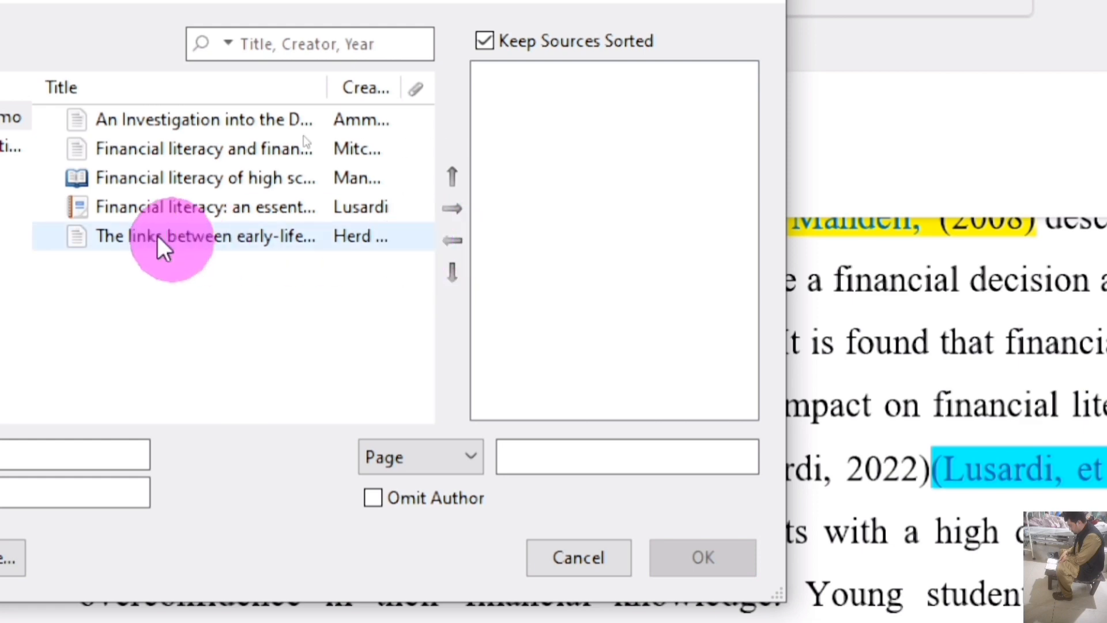
left_click(172, 219)
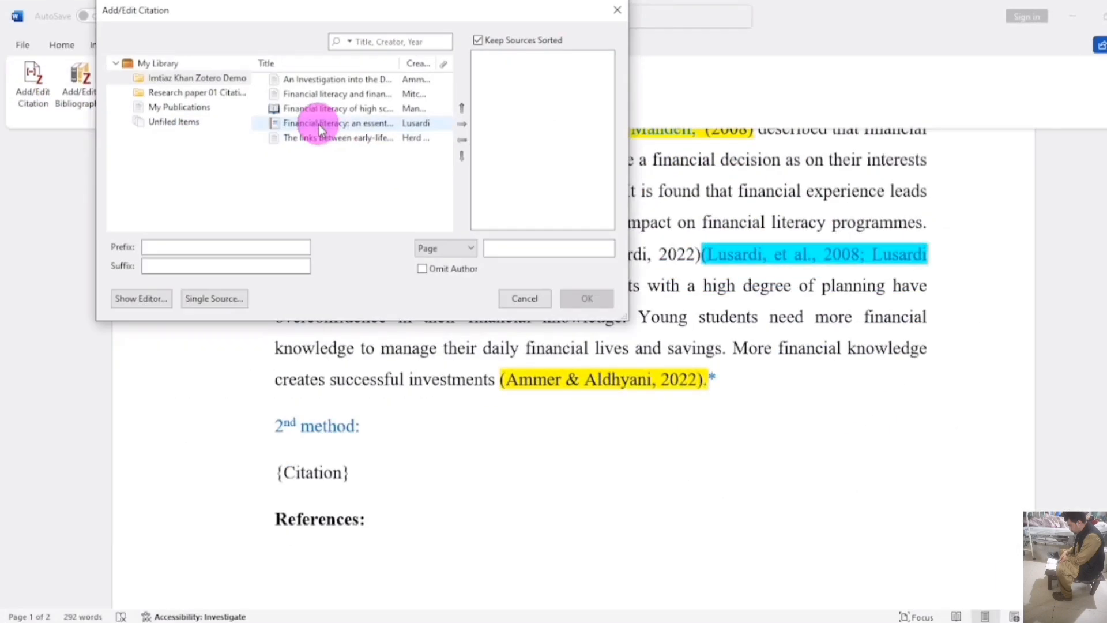
left_click(357, 108)
left_click(408, 94)
left_click(416, 110)
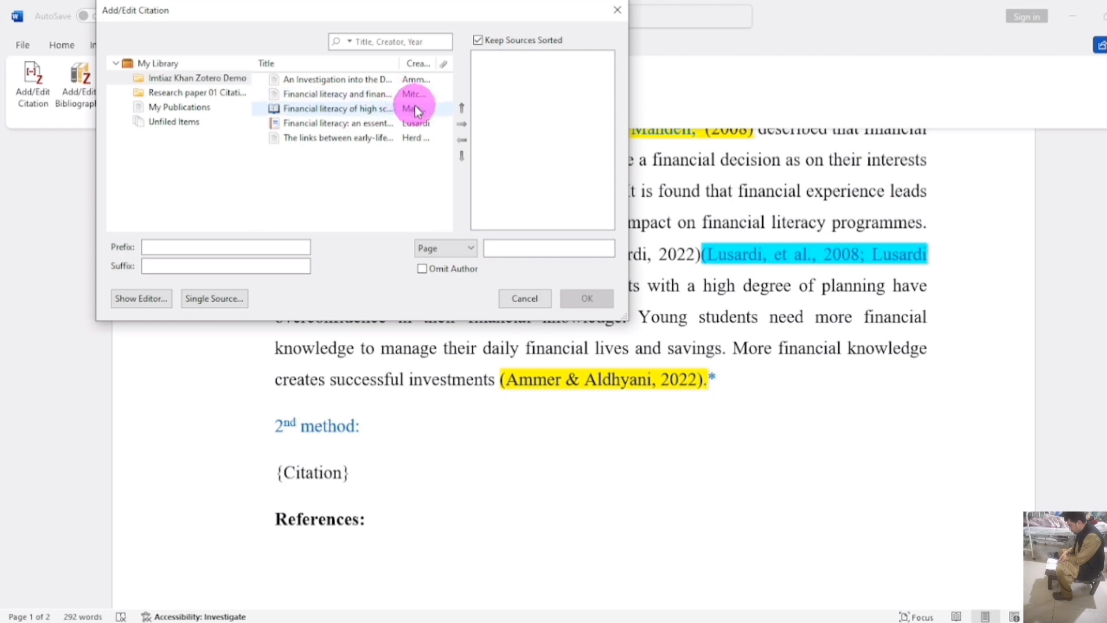
left_click(414, 96)
left_click(415, 105)
left_click(417, 123)
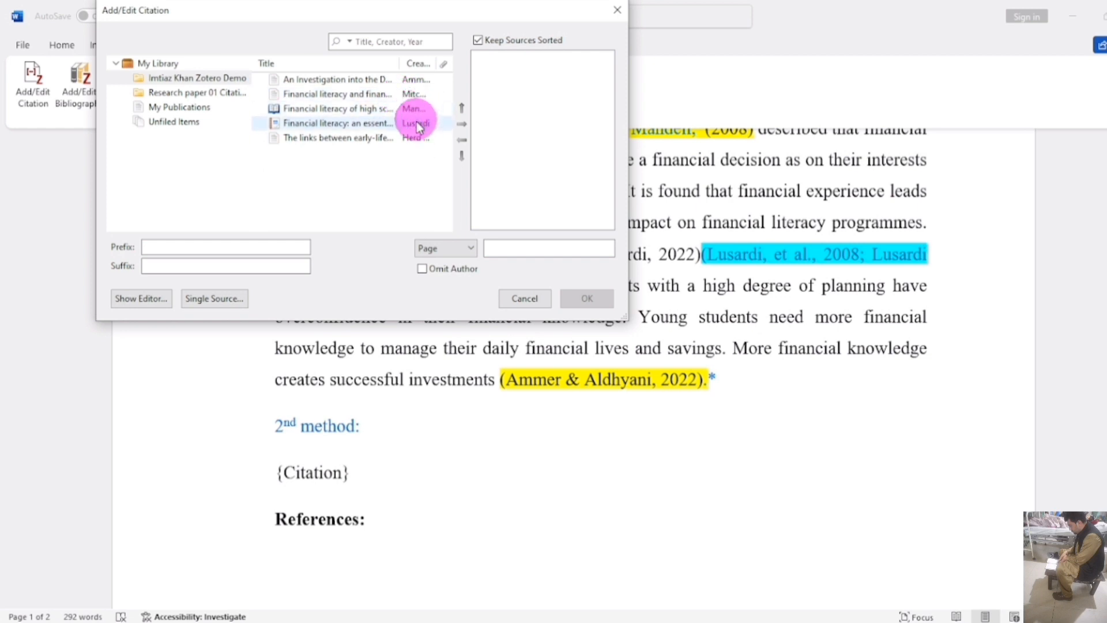
left_click(417, 124)
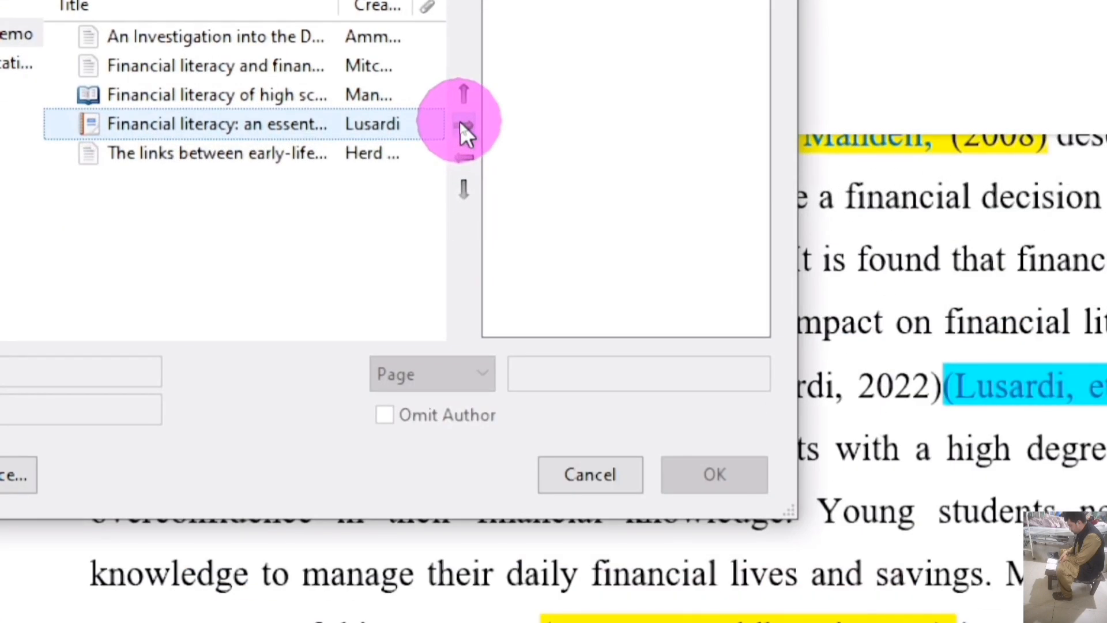
left_click(461, 123)
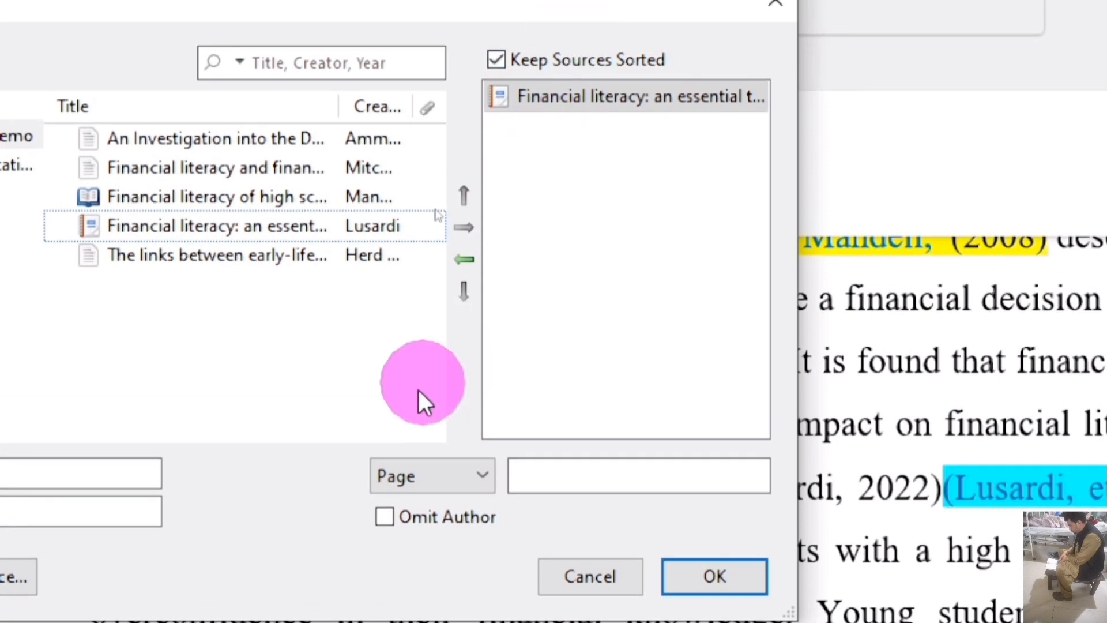
Add "Financial literacy and financial behavior at older ages" and "An Investigation into the Determinants of Investment Awareness" to the source list and insert the citation.
left_click(380, 161)
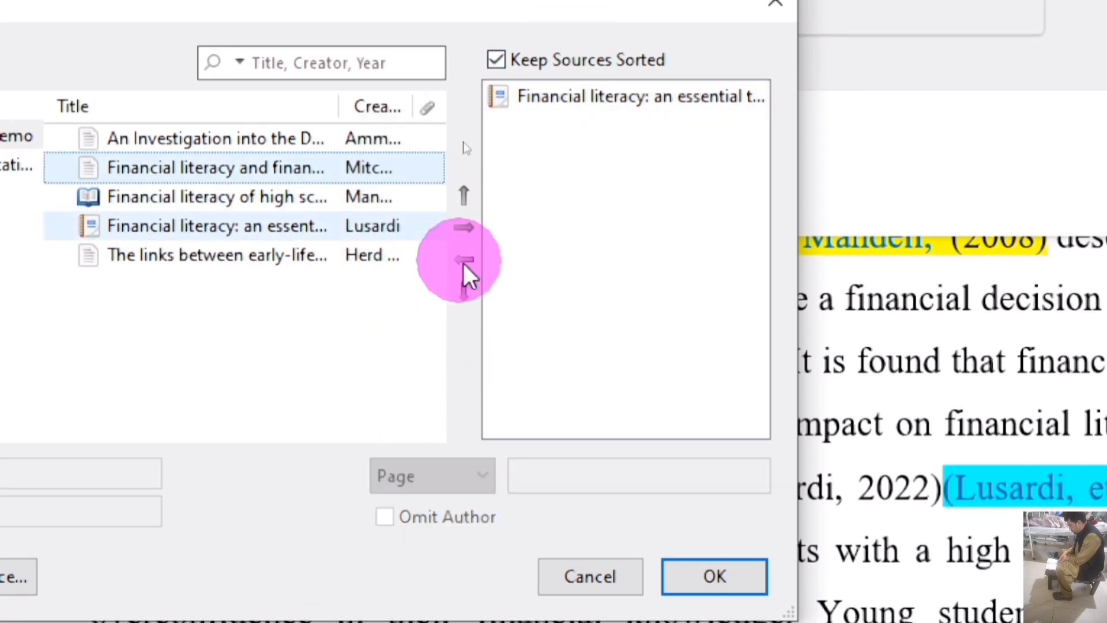
left_click(470, 226)
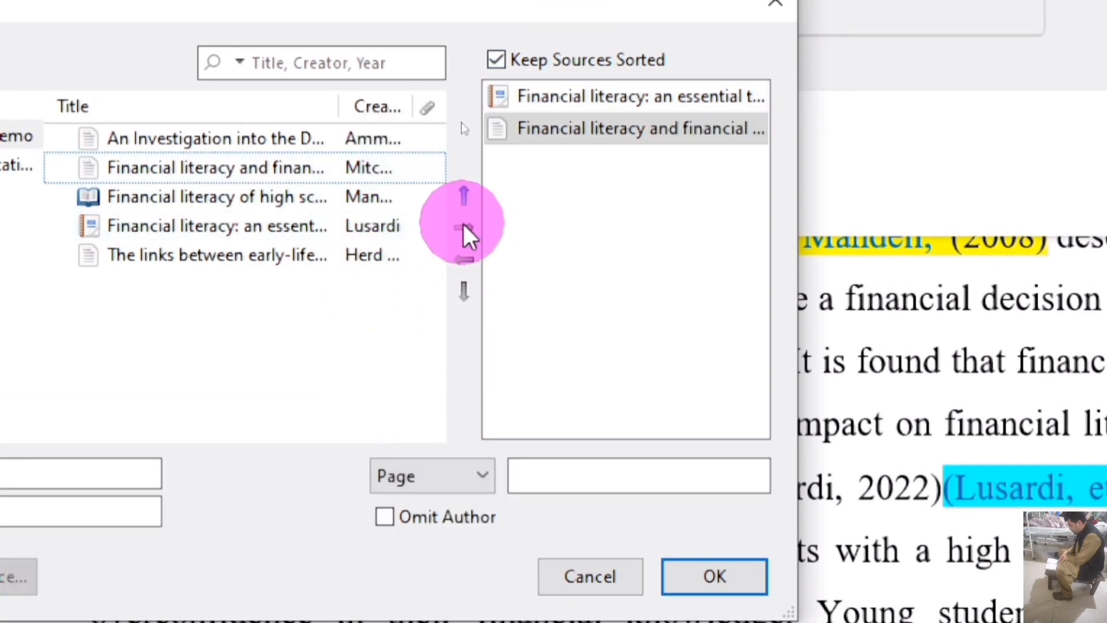
left_click(336, 141)
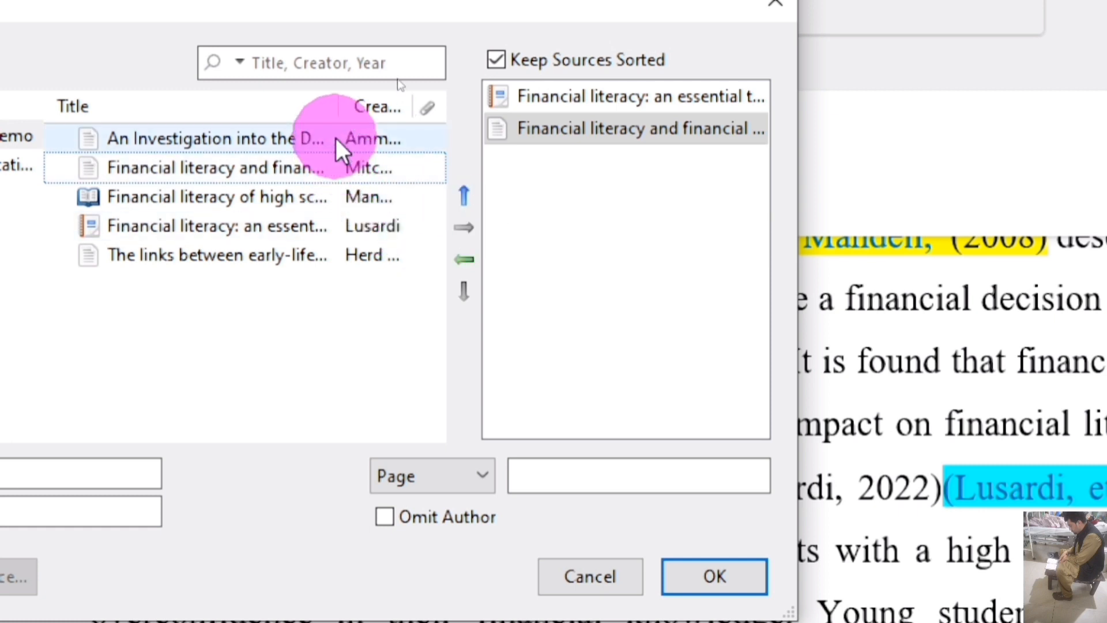
left_click(471, 230)
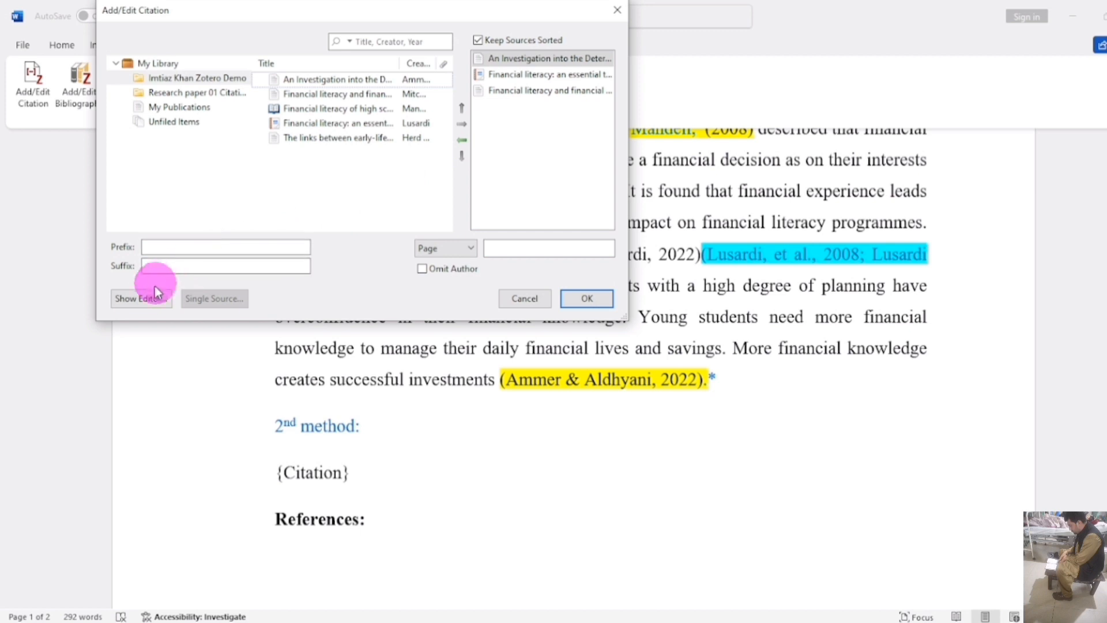
left_click(576, 300)
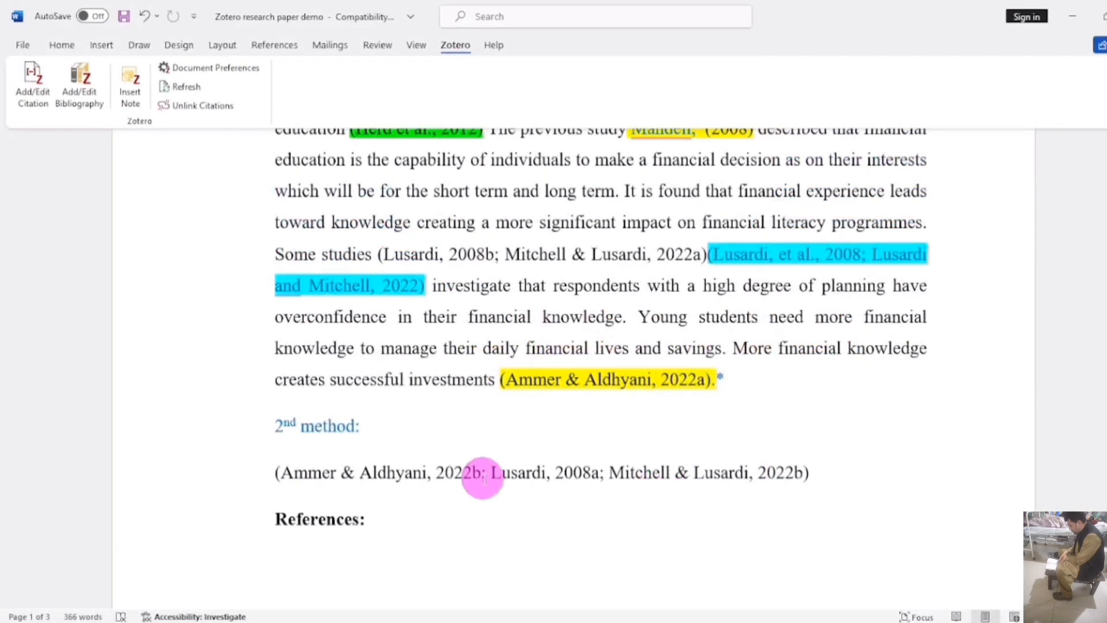
Start a new Zotero citation on the next line with "Financial literacy: an essential tool for informed consumer choice?" and "Financial literacy and financial behavior at older ages".
key("Return")
left_click(34, 103)
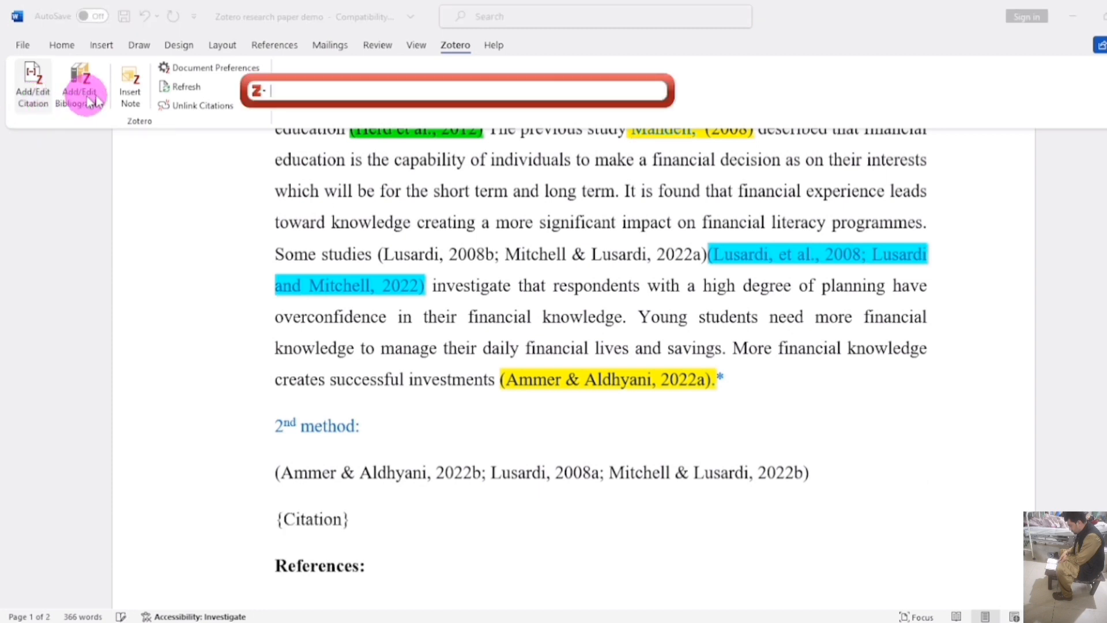
left_click(278, 93)
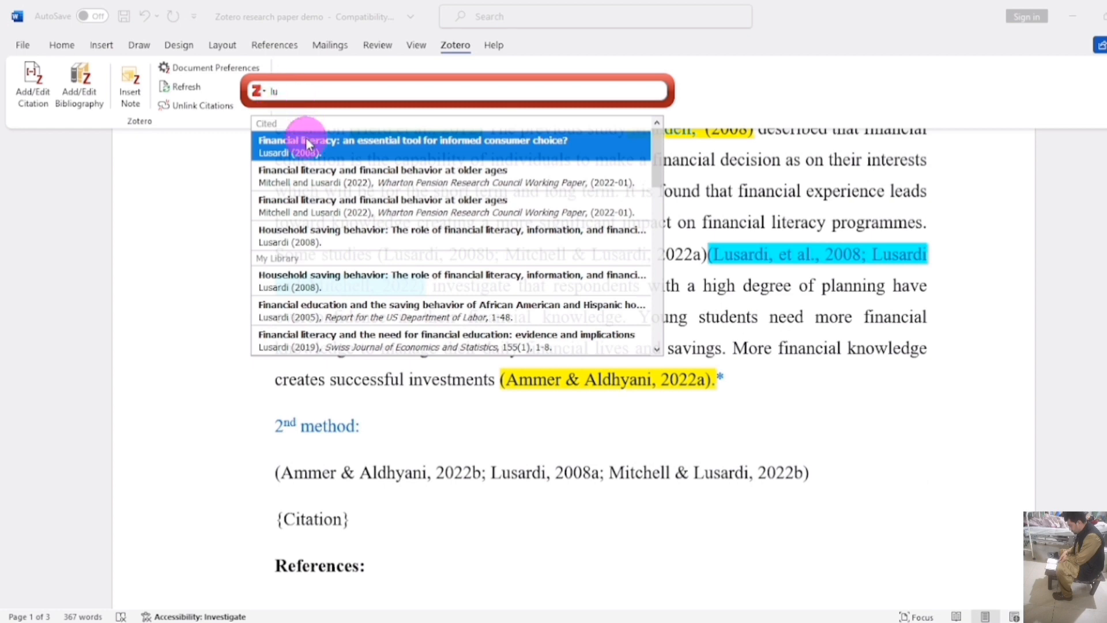
left_click(306, 141)
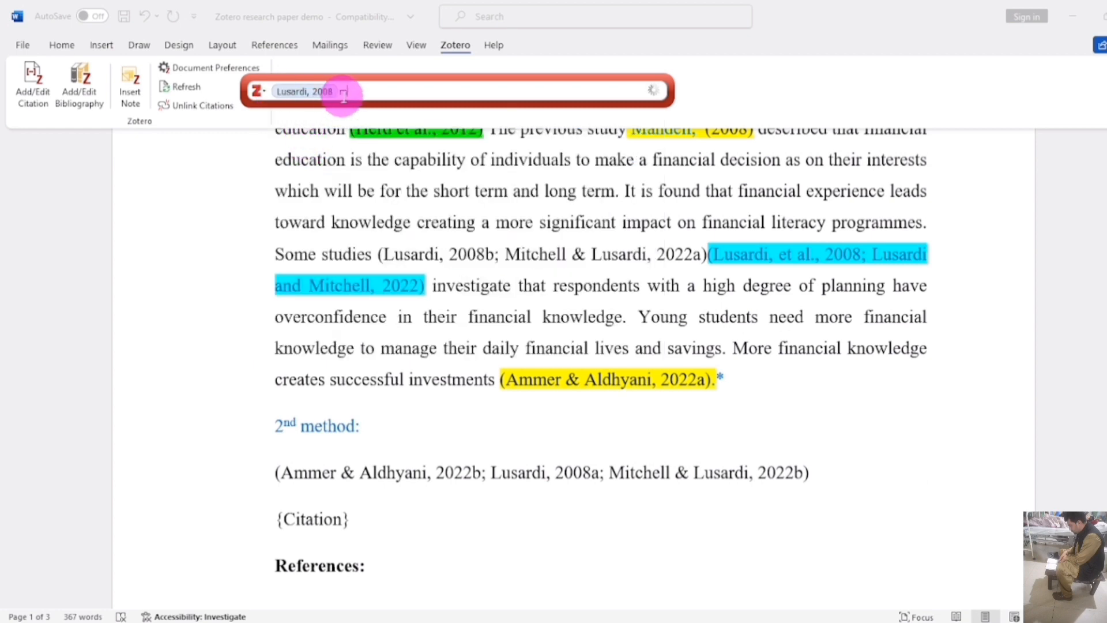
type("mit")
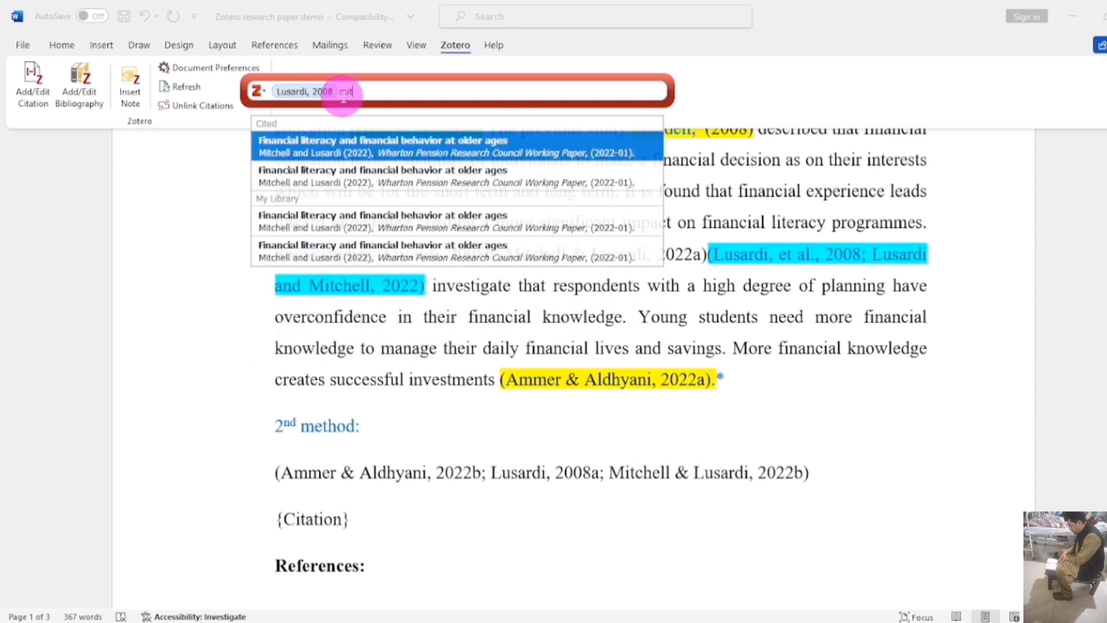
left_click(351, 143)
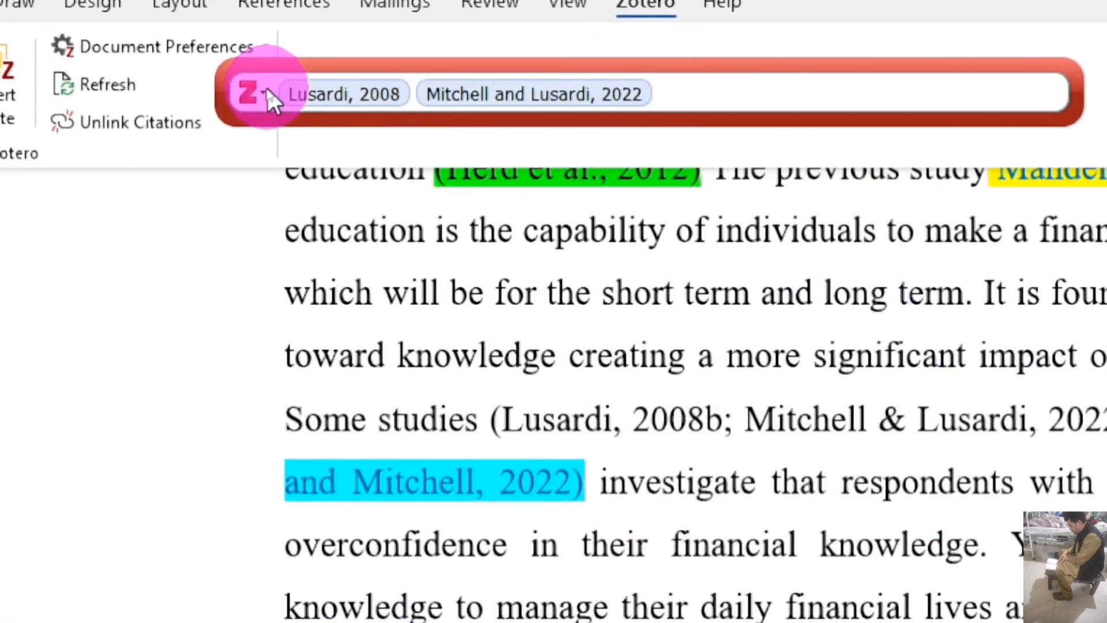
Switch the new citation to Classic View and remove both sources from its source list.
left_click(267, 95)
left_click(262, 136)
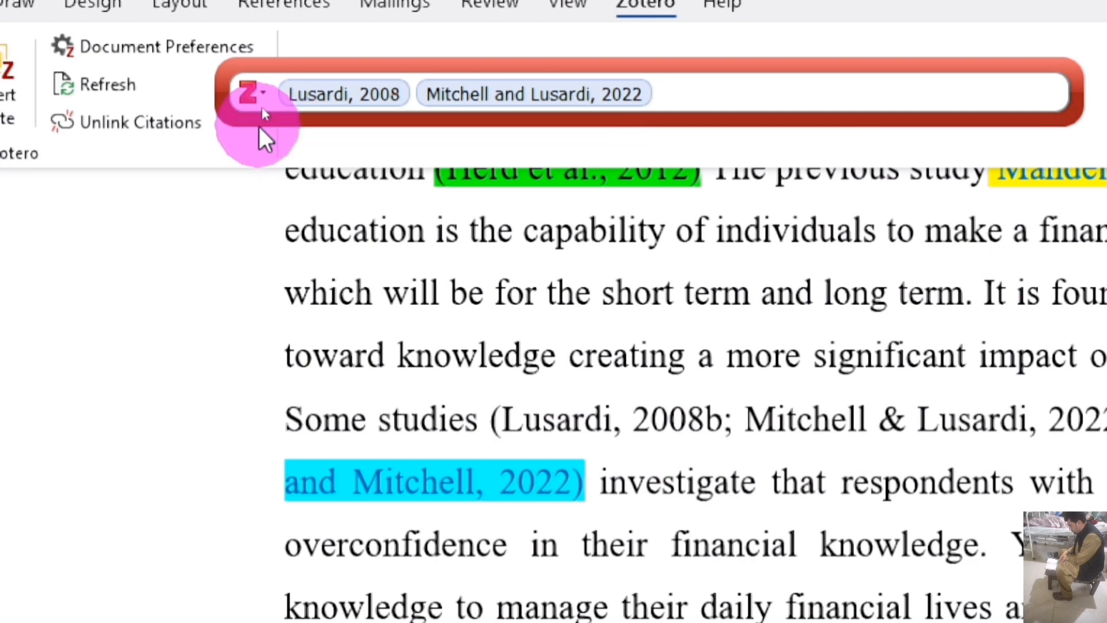
left_click(263, 93)
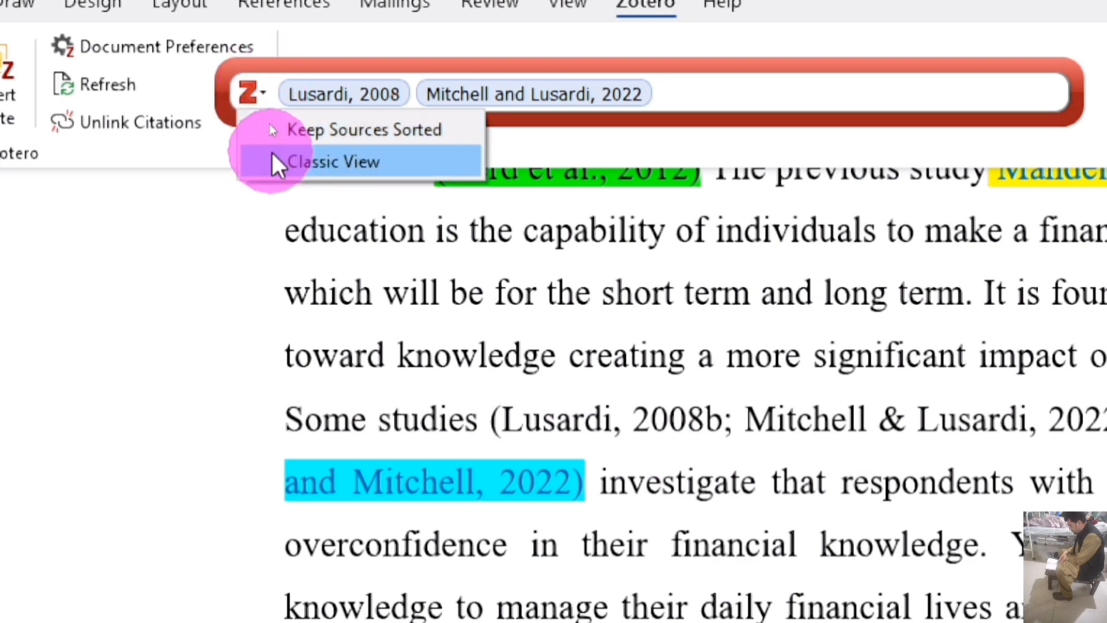
left_click(313, 161)
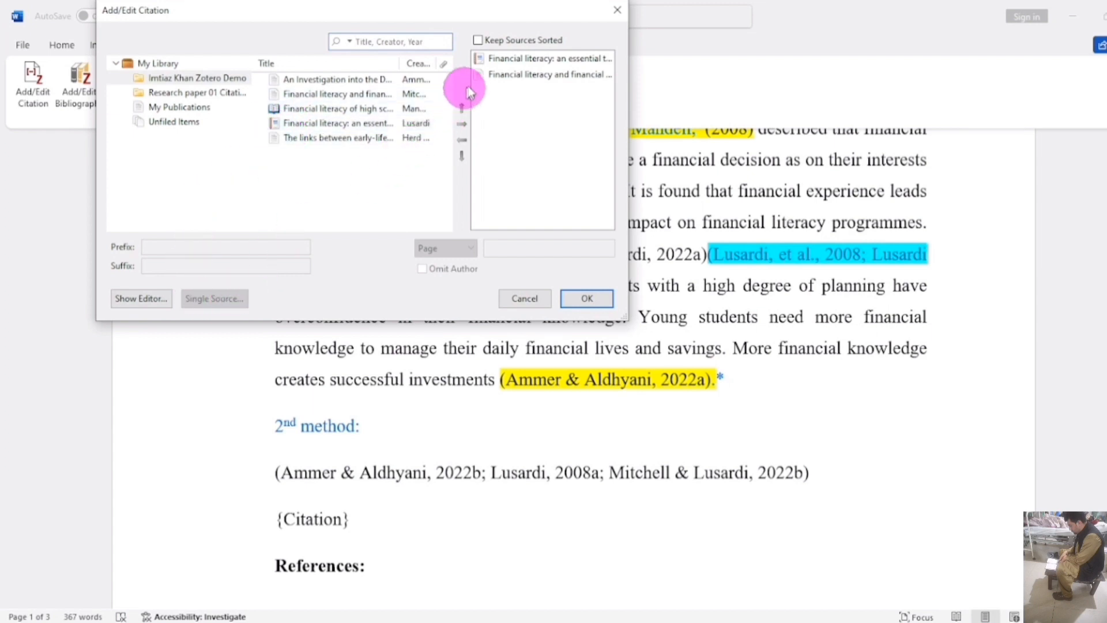
left_click(496, 75)
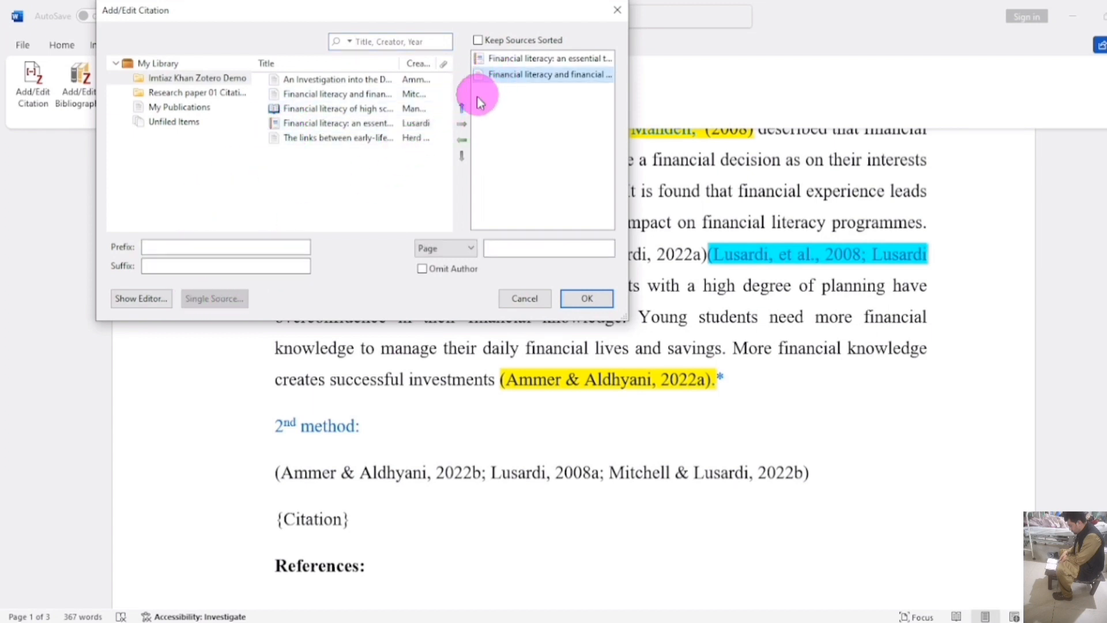
left_click(462, 140)
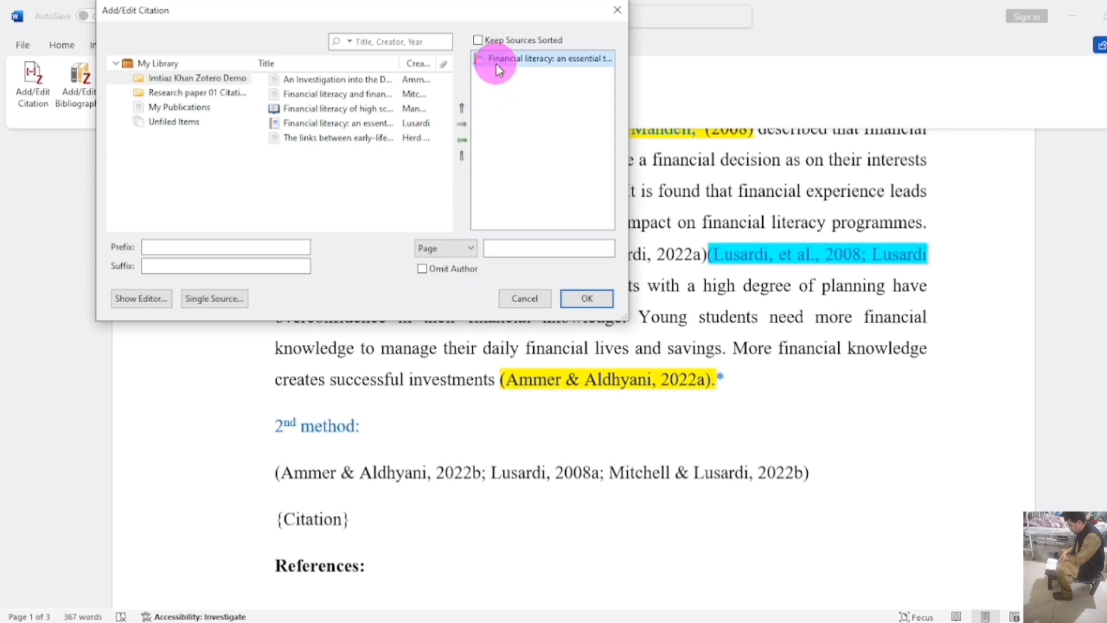
left_click(462, 140)
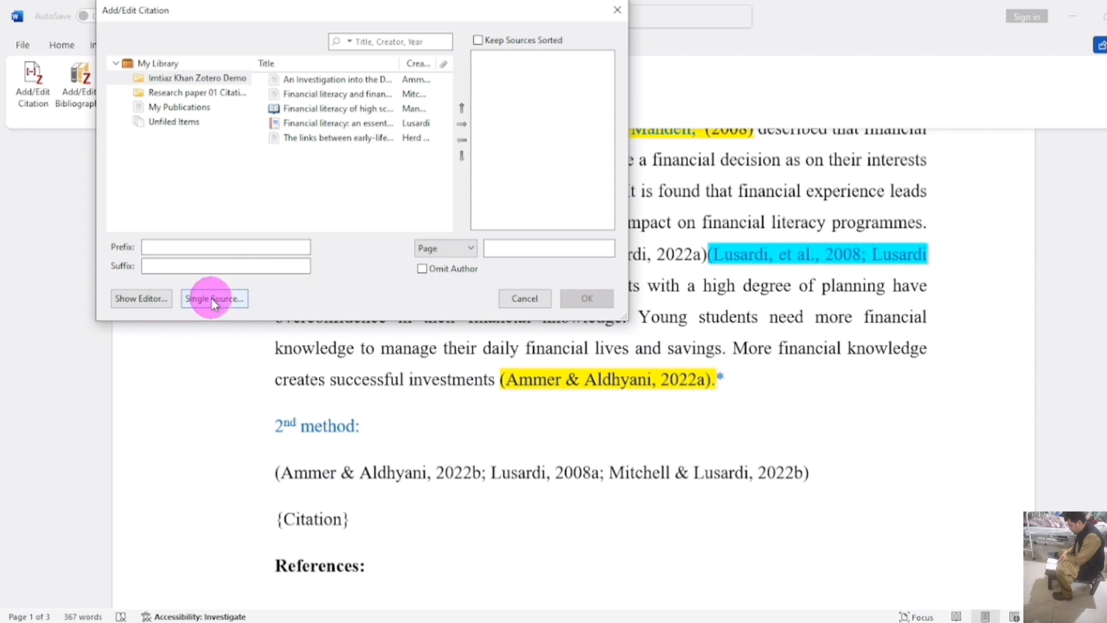
Show and hide the citation editor, and insert a citation containing all five sources of the demo collection.
left_click(159, 296)
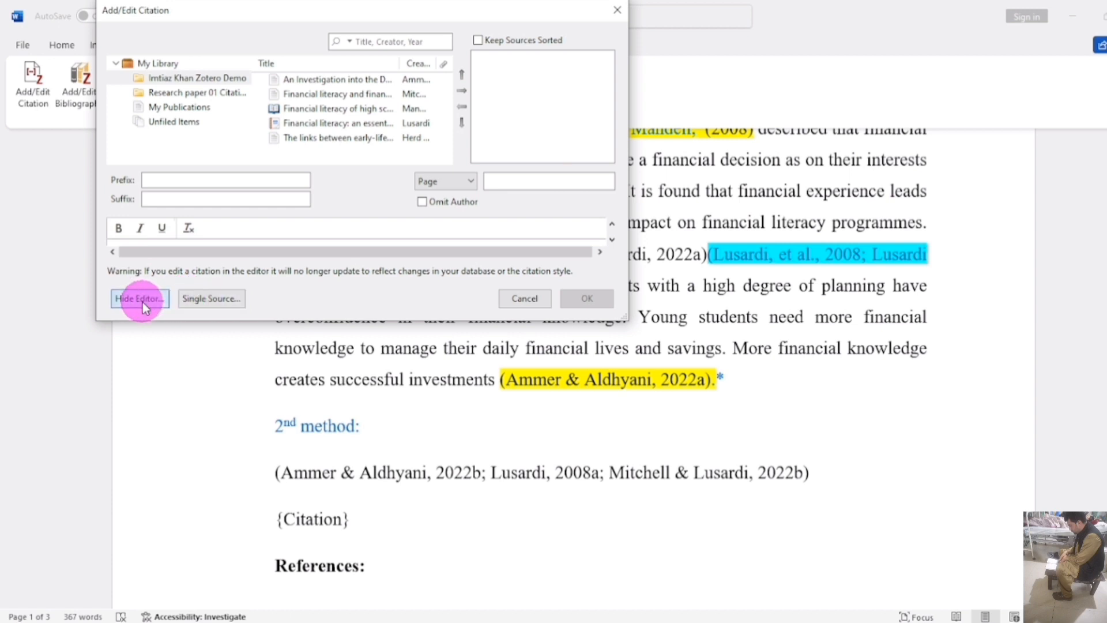
left_click(144, 301)
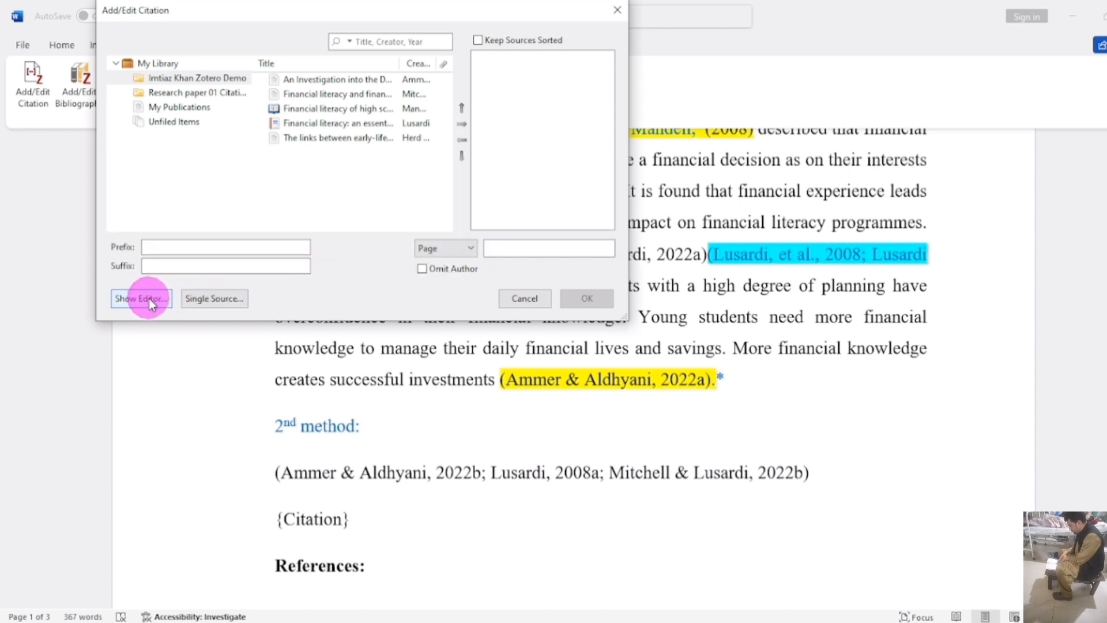
left_click(331, 84)
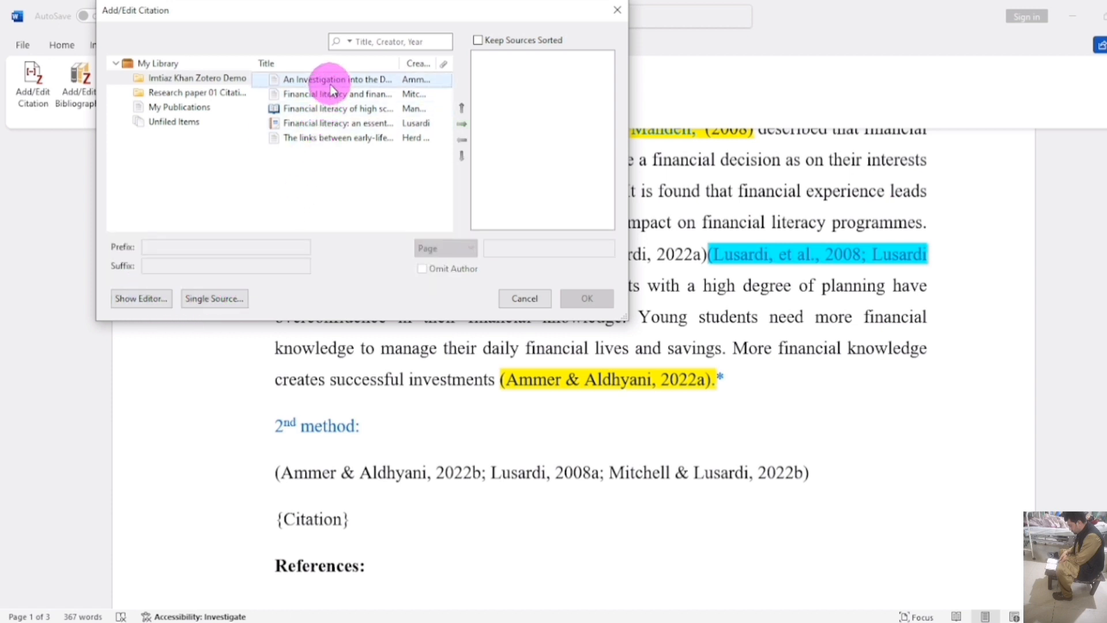
left_click_drag(331, 92, 336, 131)
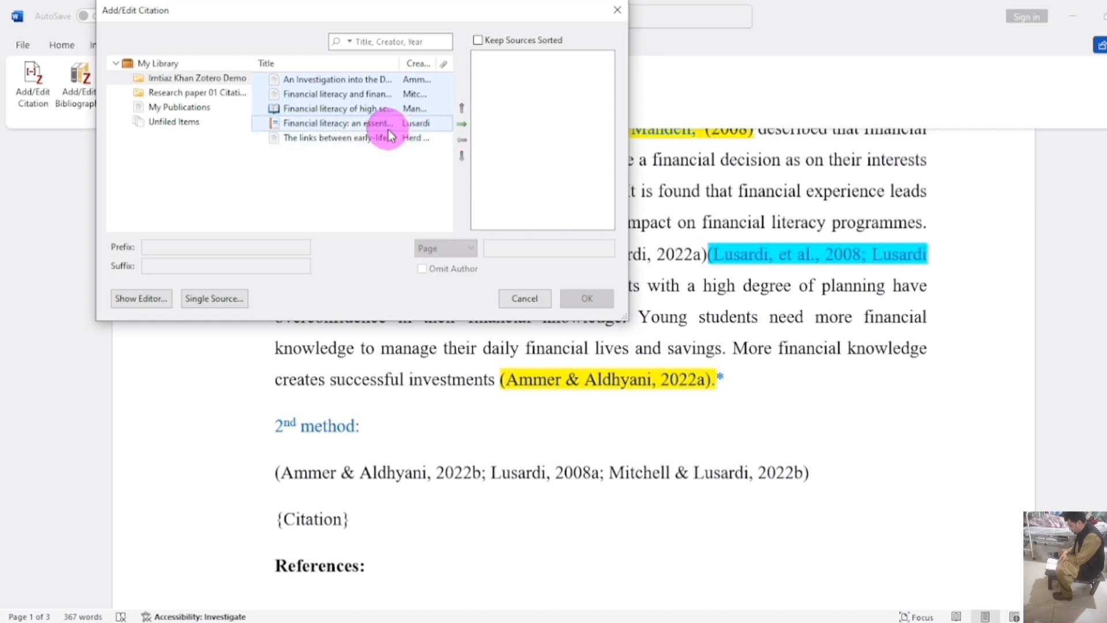
left_click(418, 137, "ctrl")
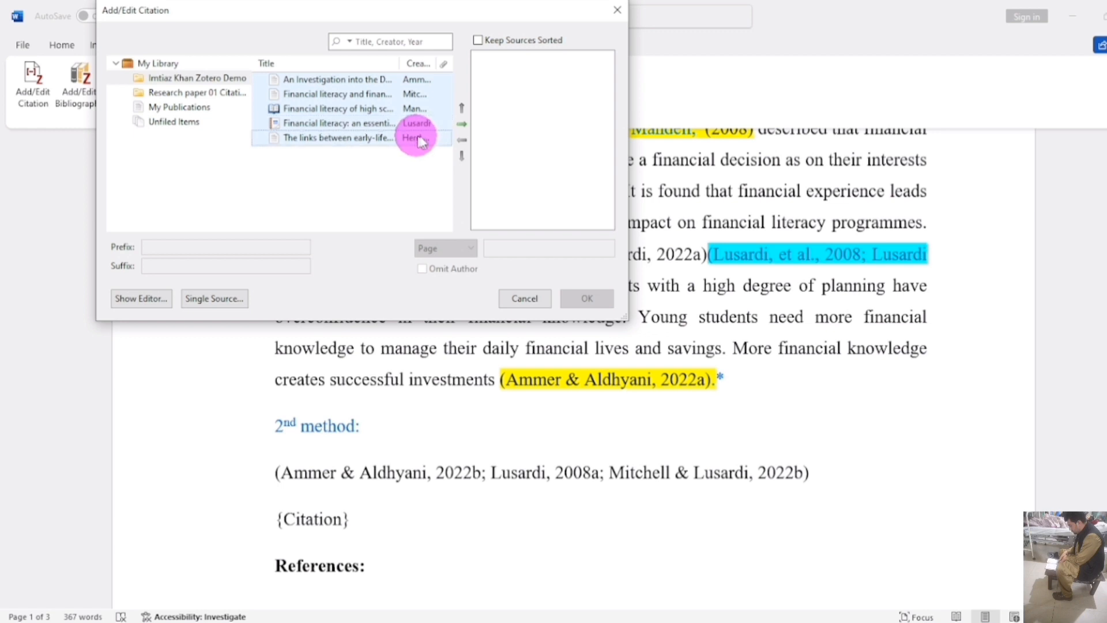
left_click(461, 123)
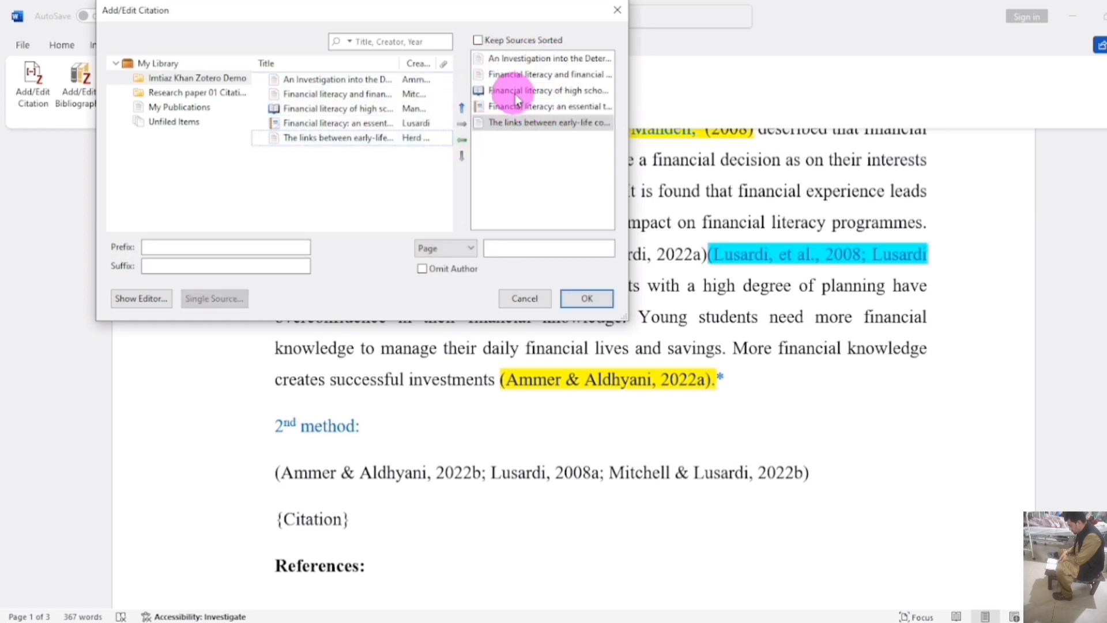
left_click(575, 301)
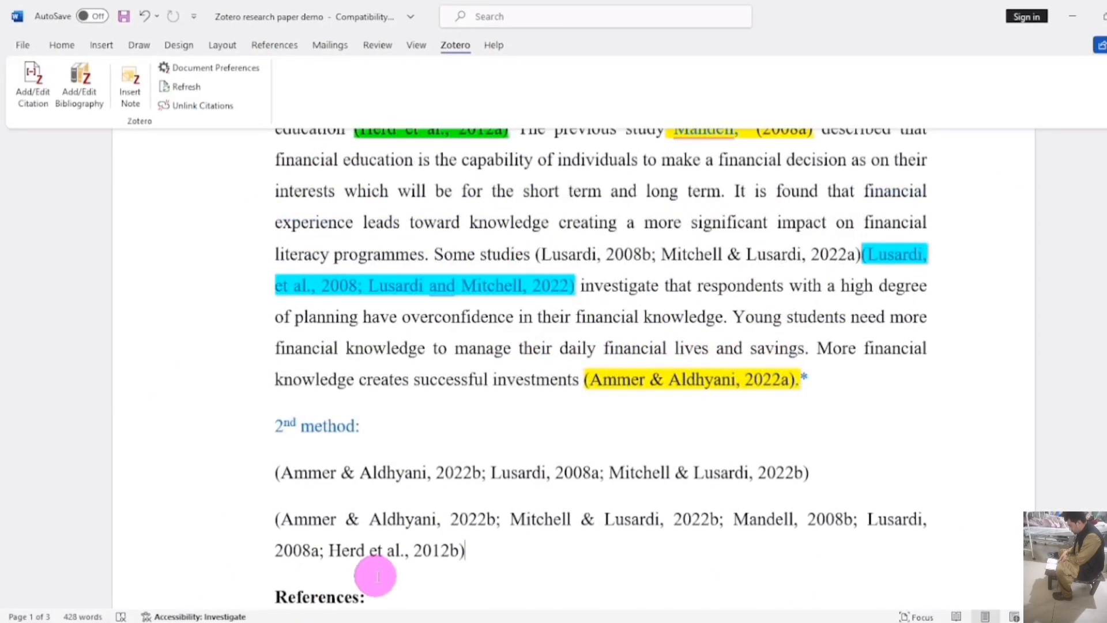
Delete the letter suffixes after the years of the first two sources in the first citation under "2nd method:", leaving 2022 and 2008.
left_click(479, 474)
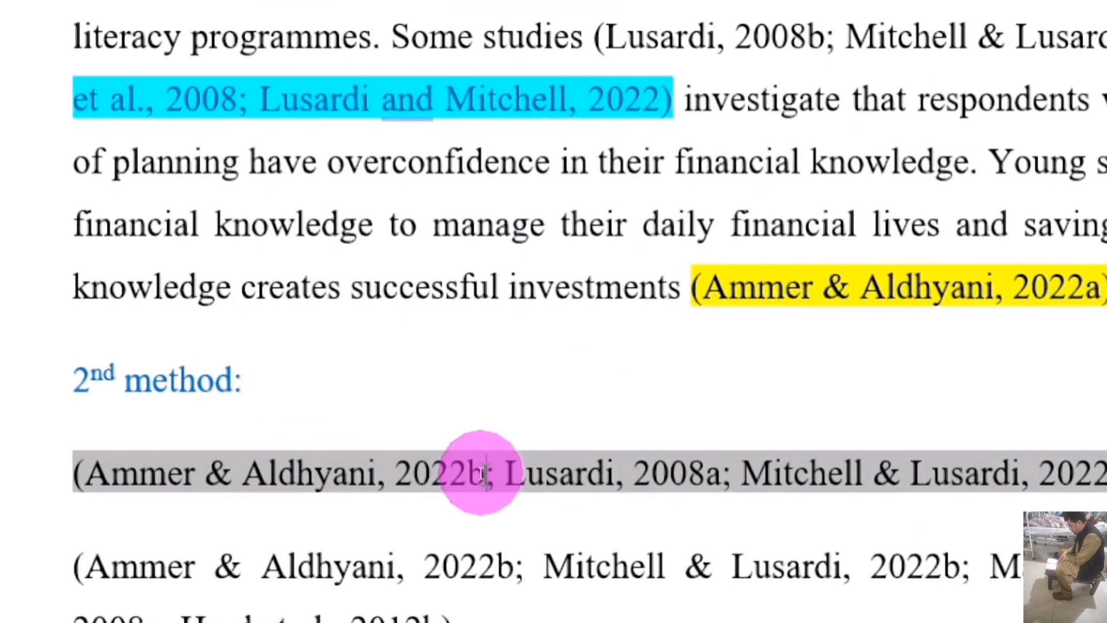
key("BackSpace")
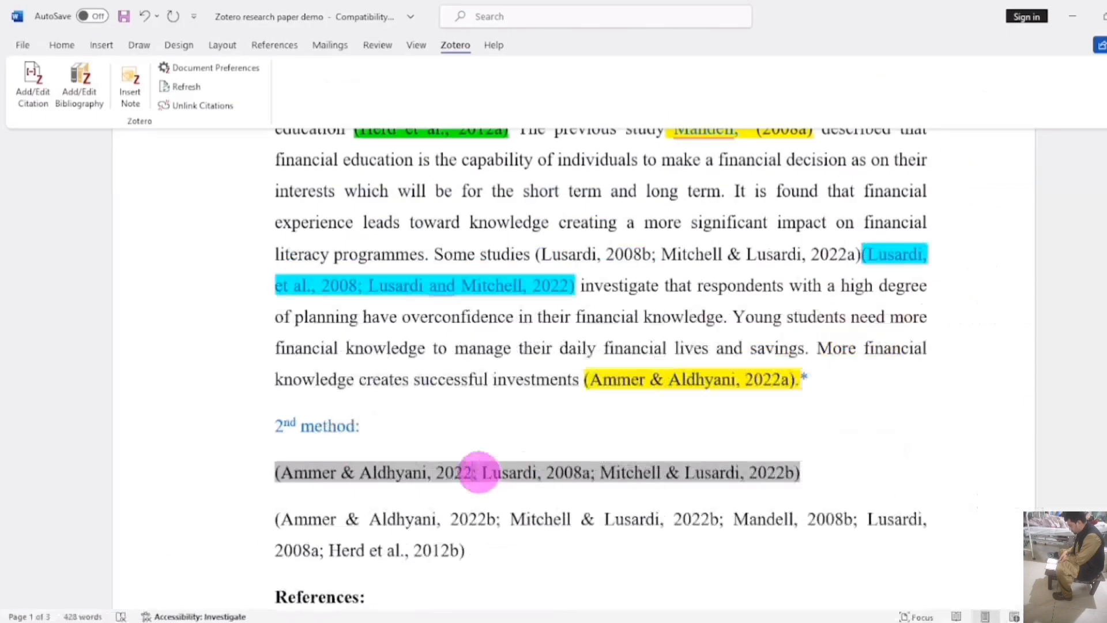
left_click(588, 469)
key("BackSpace")
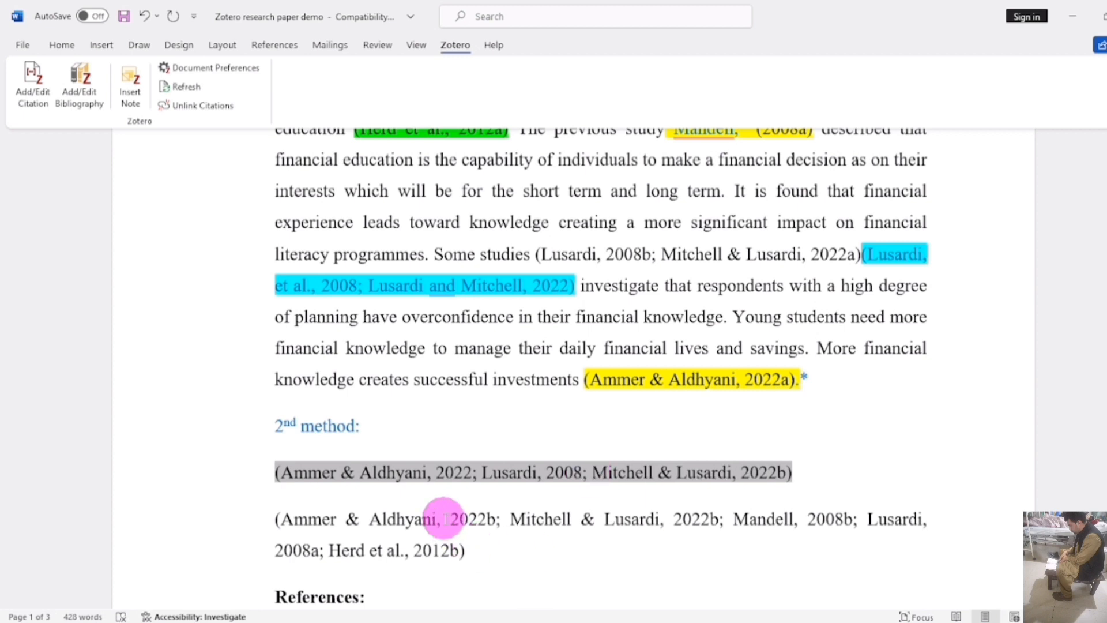
Delete the letter suffixes after all five years in the second citation under "2nd method:", leaving 2022, 2022, 2008, 2008 and 2012.
left_click(495, 516)
key("BackSpace")
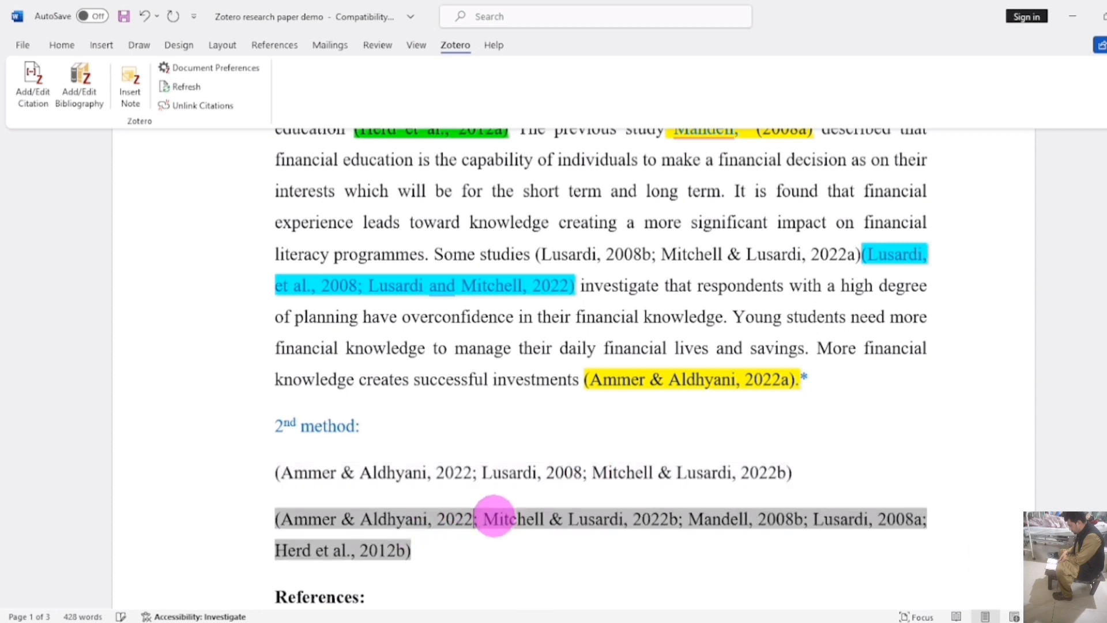
left_click(681, 519)
key("BackSpace")
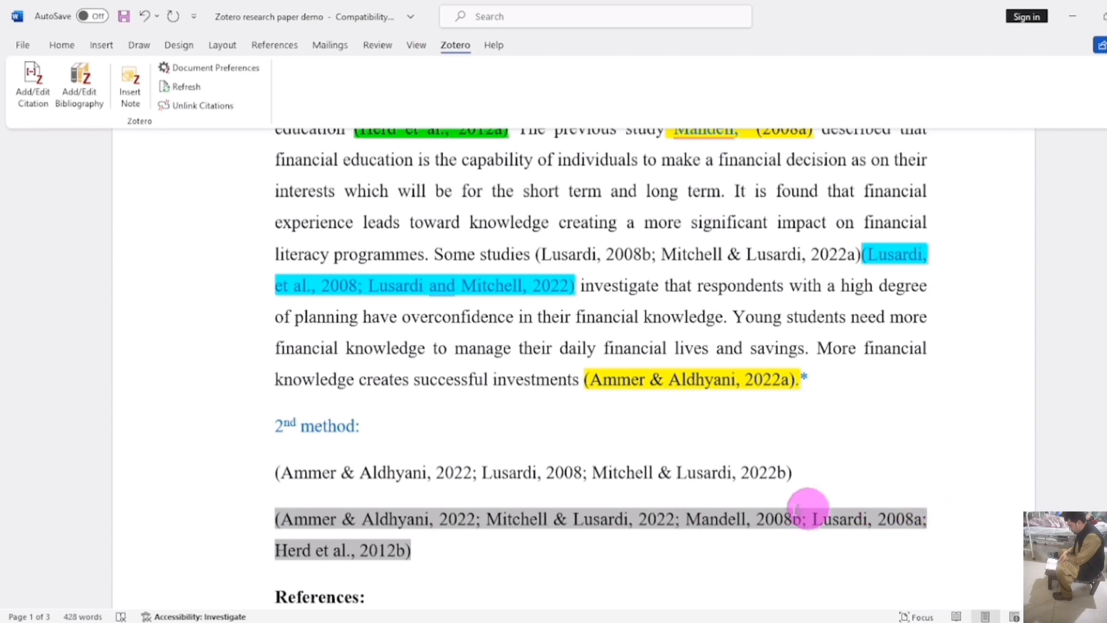
left_click(802, 519)
key("BackSpace")
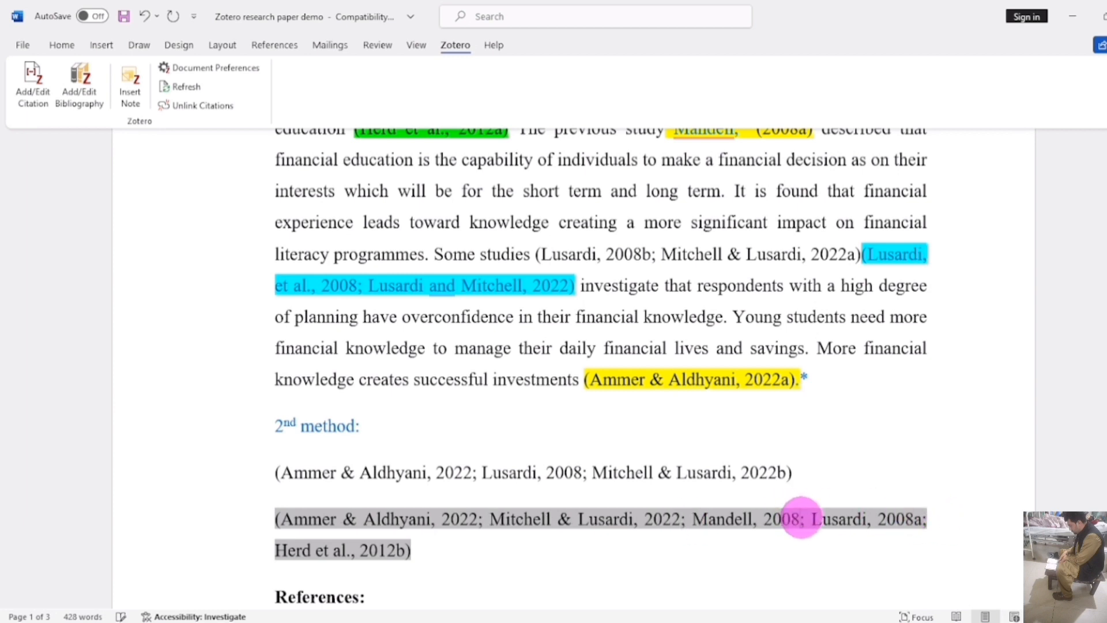
left_click(922, 519)
key("BackSpace")
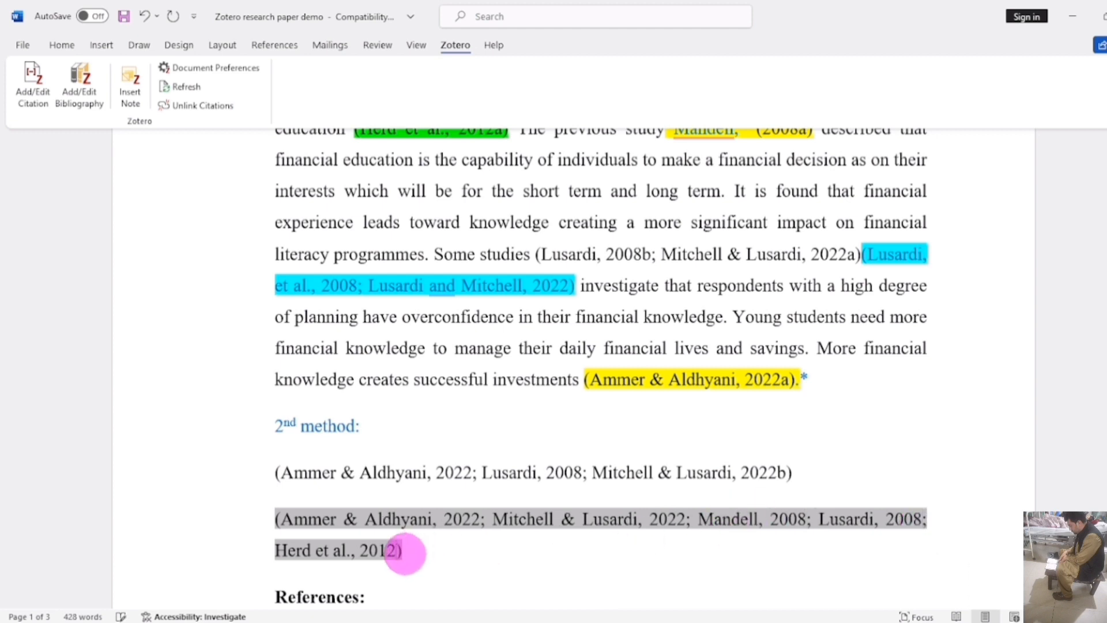
left_click(410, 556)
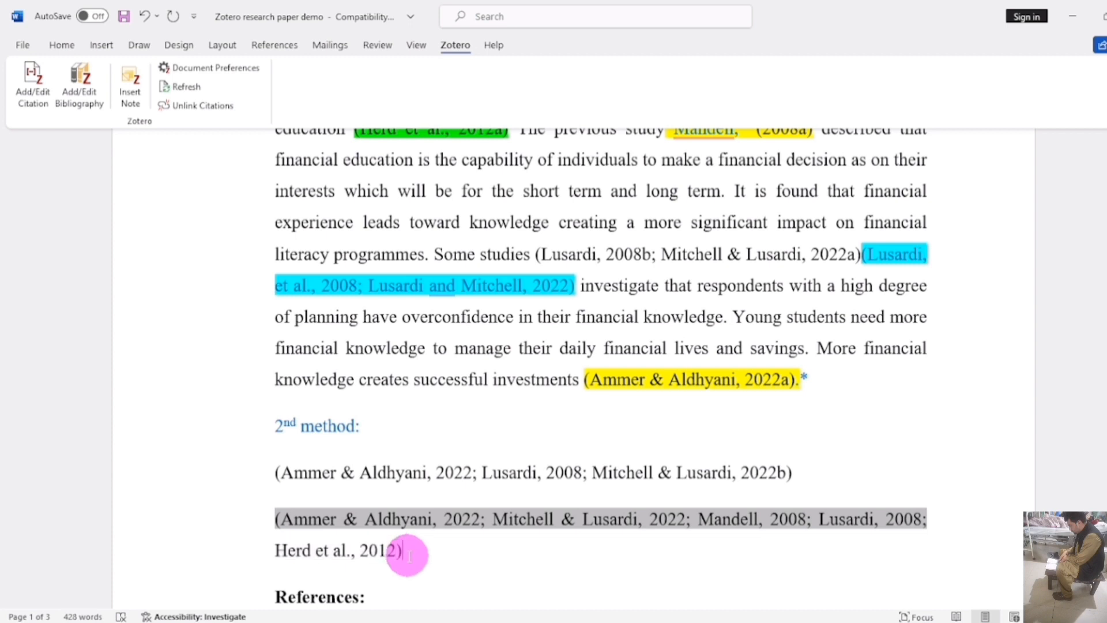
left_click(369, 552)
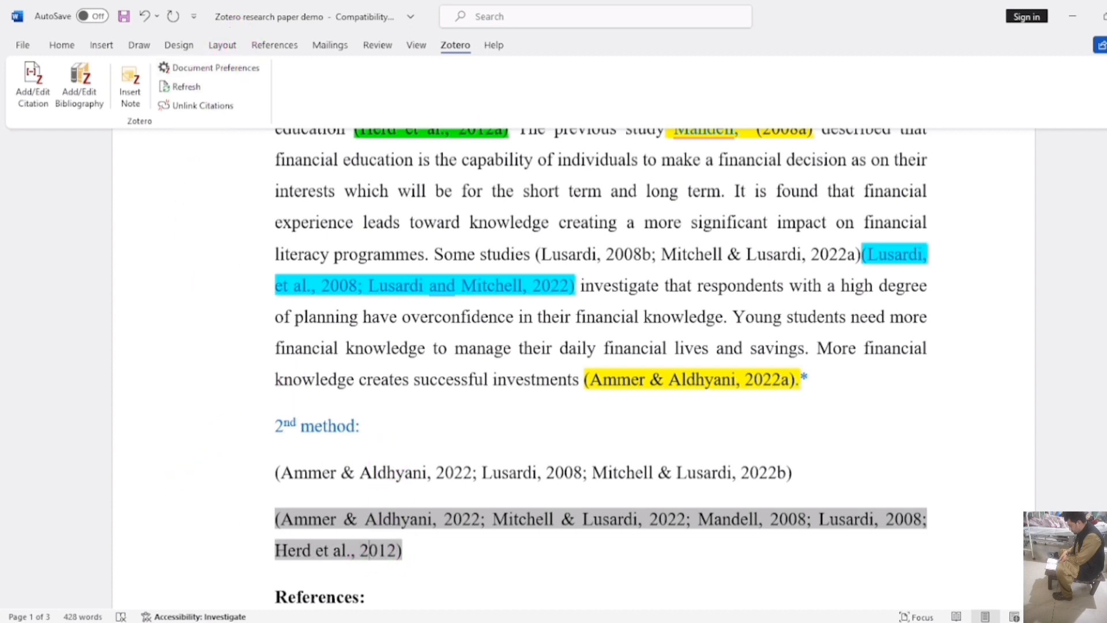
Refresh the Zotero citations and keep the manual modifications to both edited citations under "2nd method:".
scroll(574, 346, "down", 15)
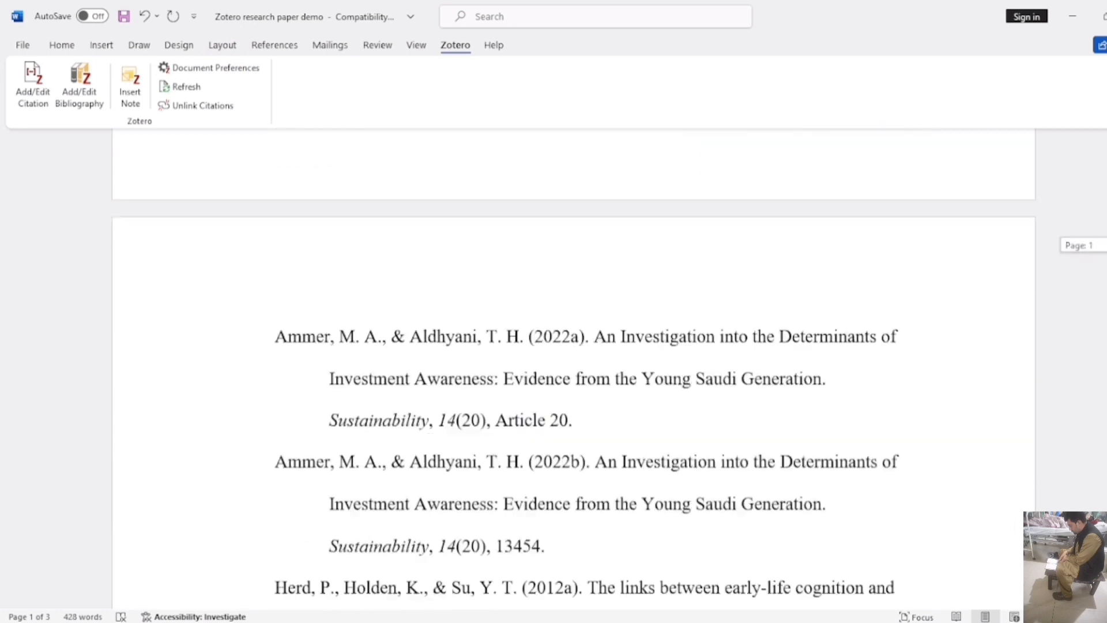
scroll(601, 331, "up", 2)
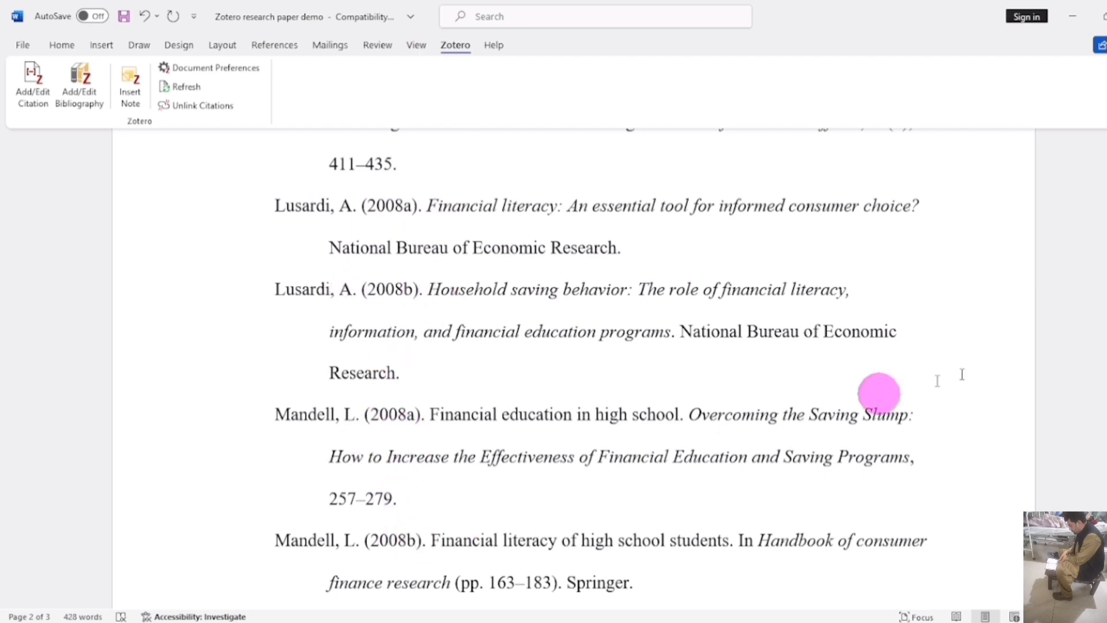
scroll(601, 346, "up", 10)
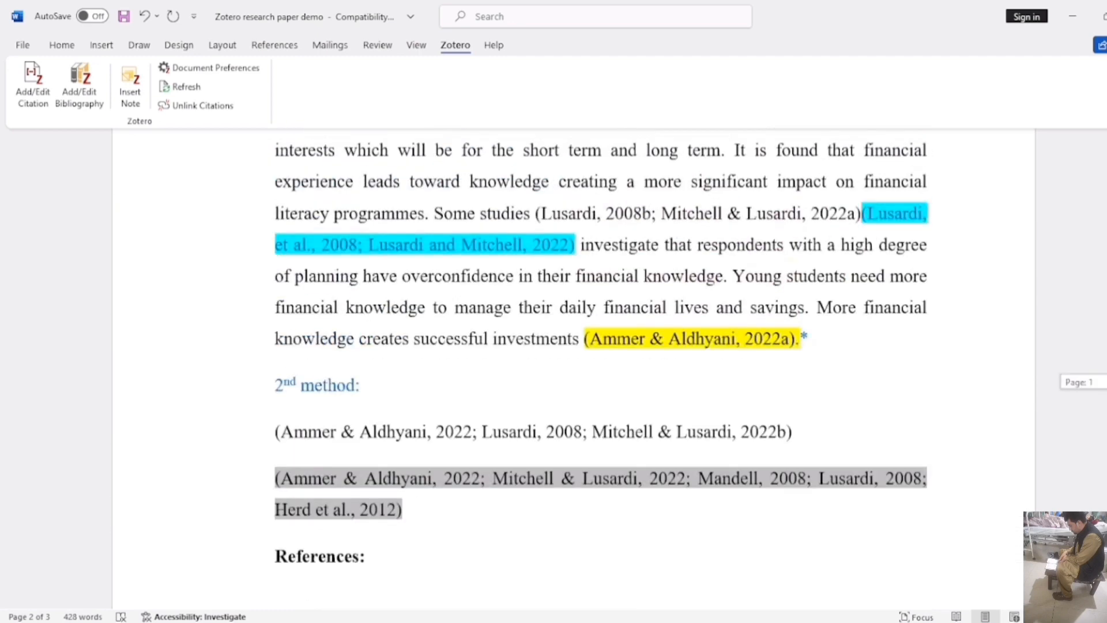
scroll(601, 366, "down", 1)
scroll(601, 366, "down", 2)
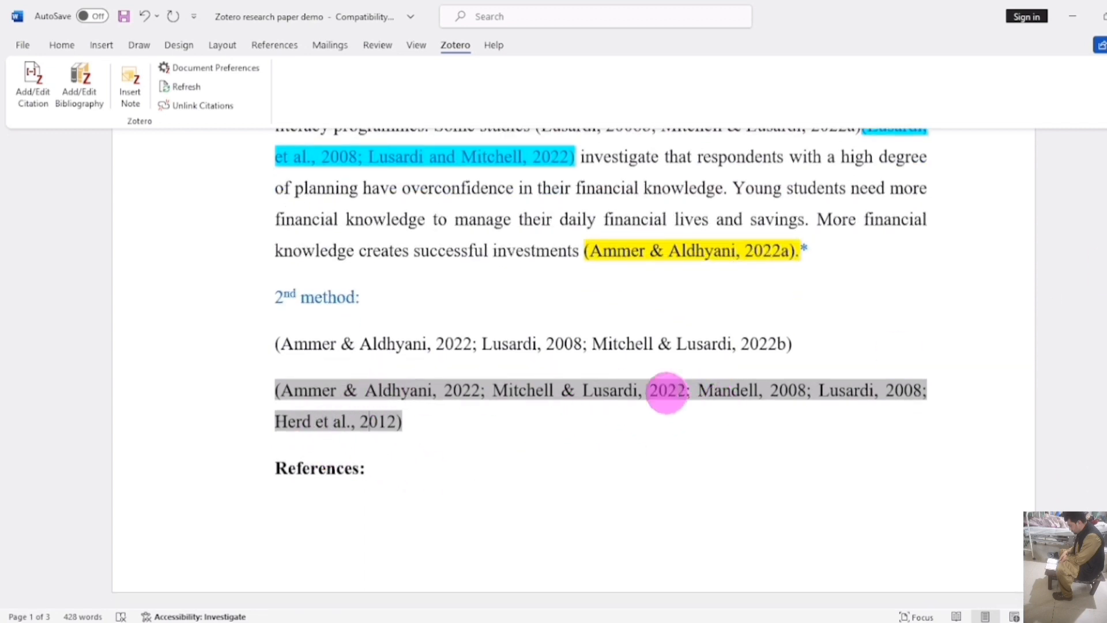
left_click(194, 88)
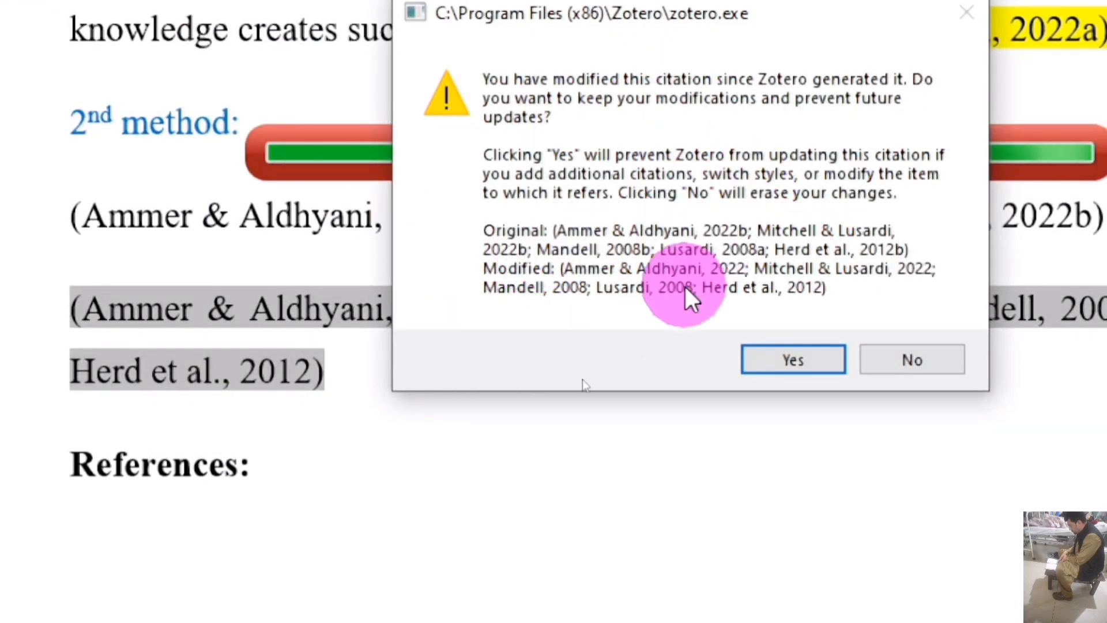
left_click(806, 359)
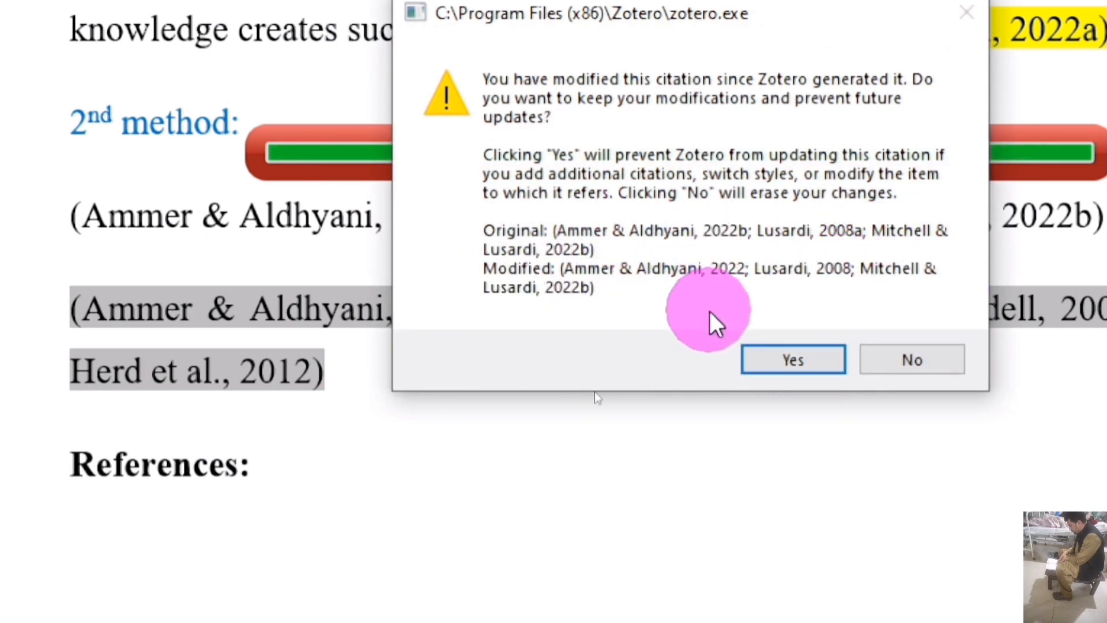
left_click(807, 362)
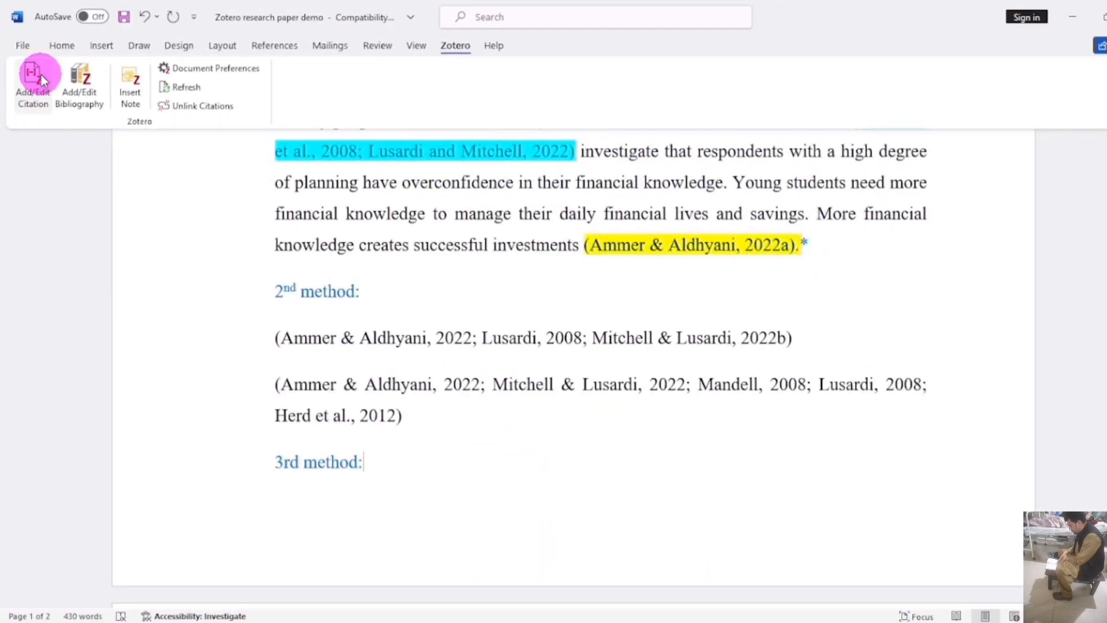
Start a new Zotero citation after "3rd method:" in Classic View and set it up for multiple sources.
left_click(33, 81)
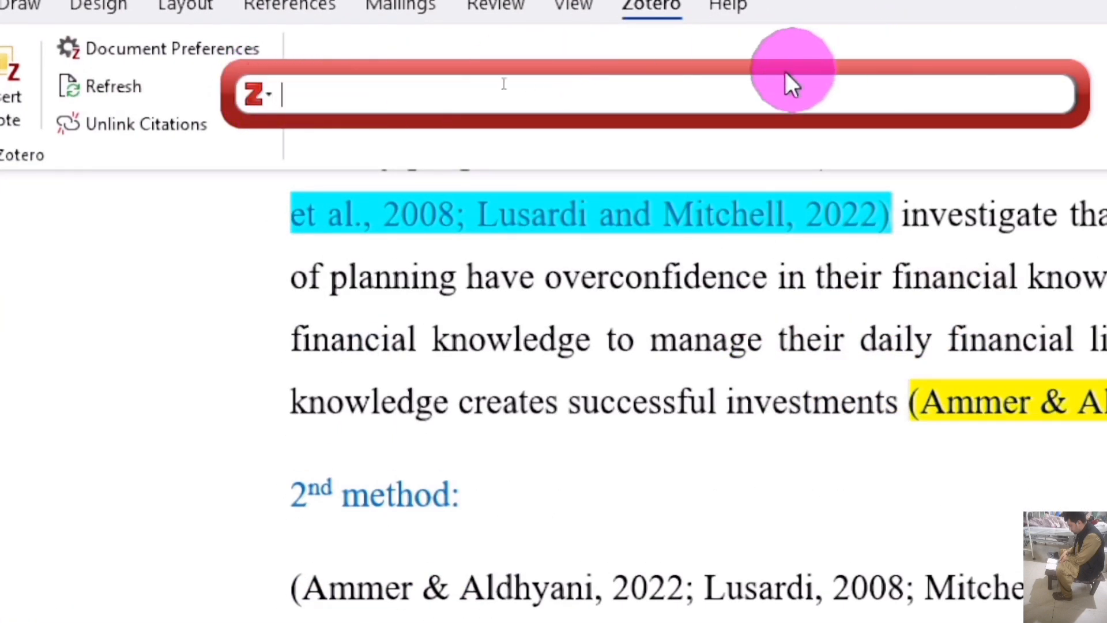
left_click(266, 91)
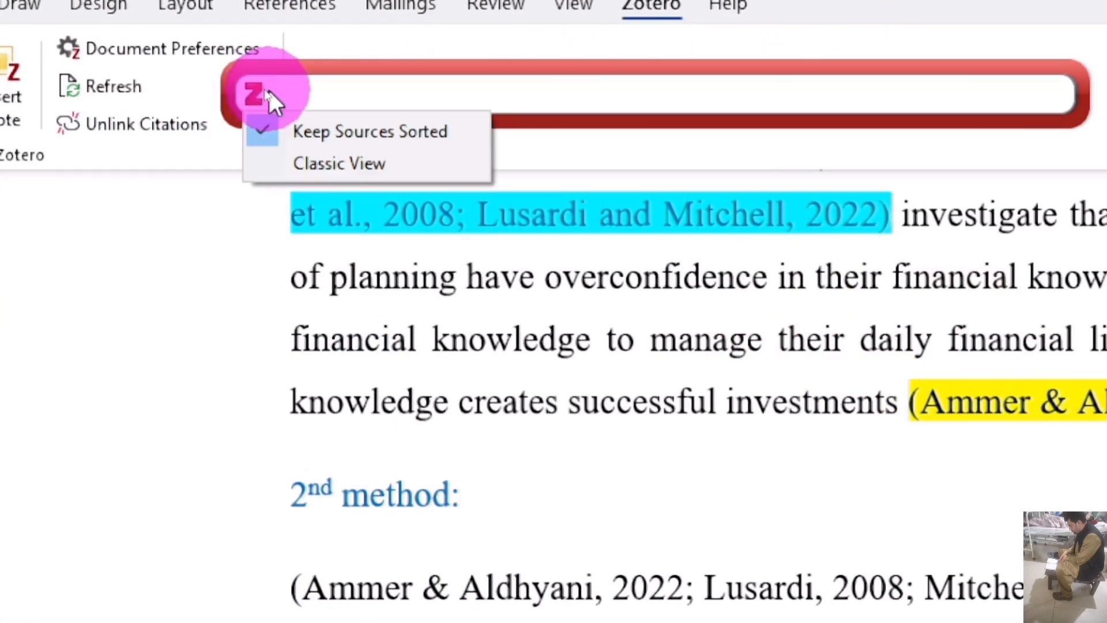
left_click(301, 164)
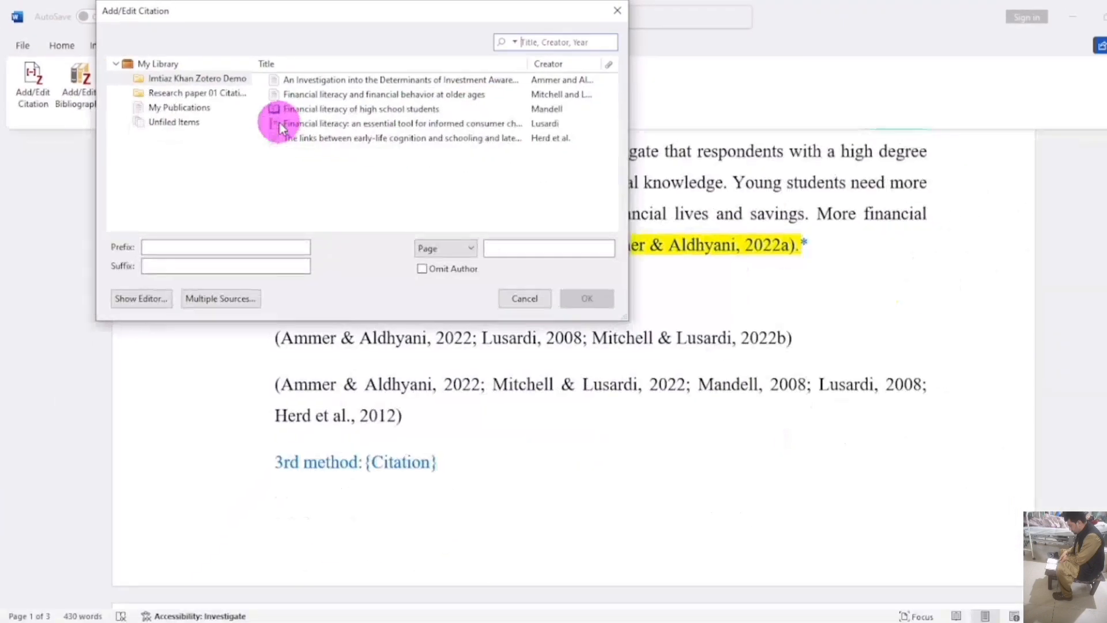
left_click(216, 300)
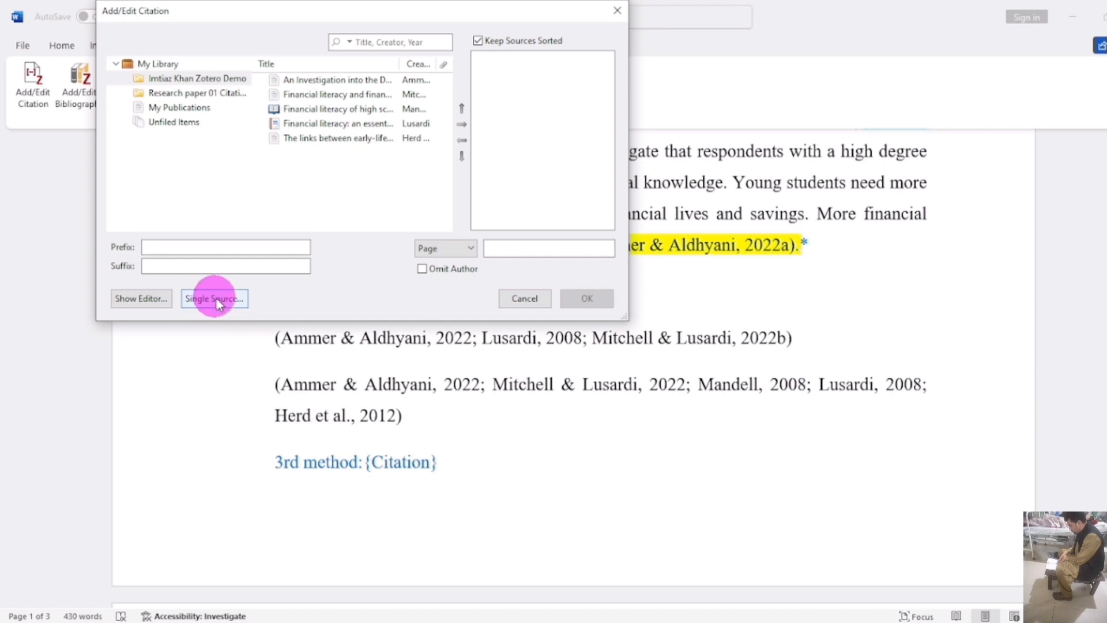
Insert a four-source citation after "3rd method:" using every source in the demo collection except "Financial literacy of high school students".
left_click(413, 97)
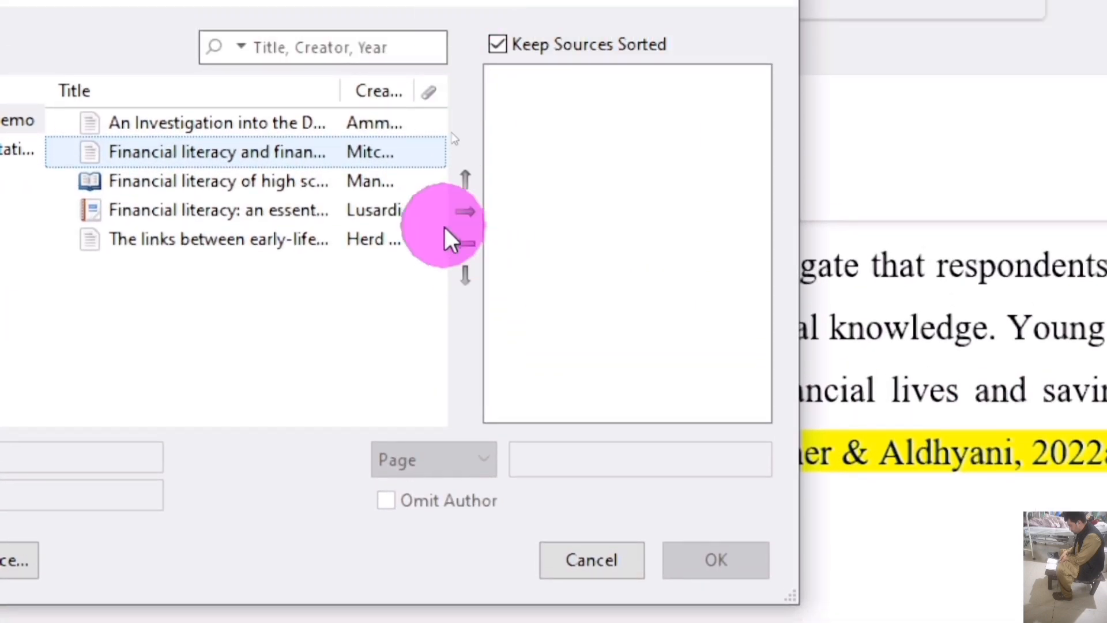
left_click(472, 208)
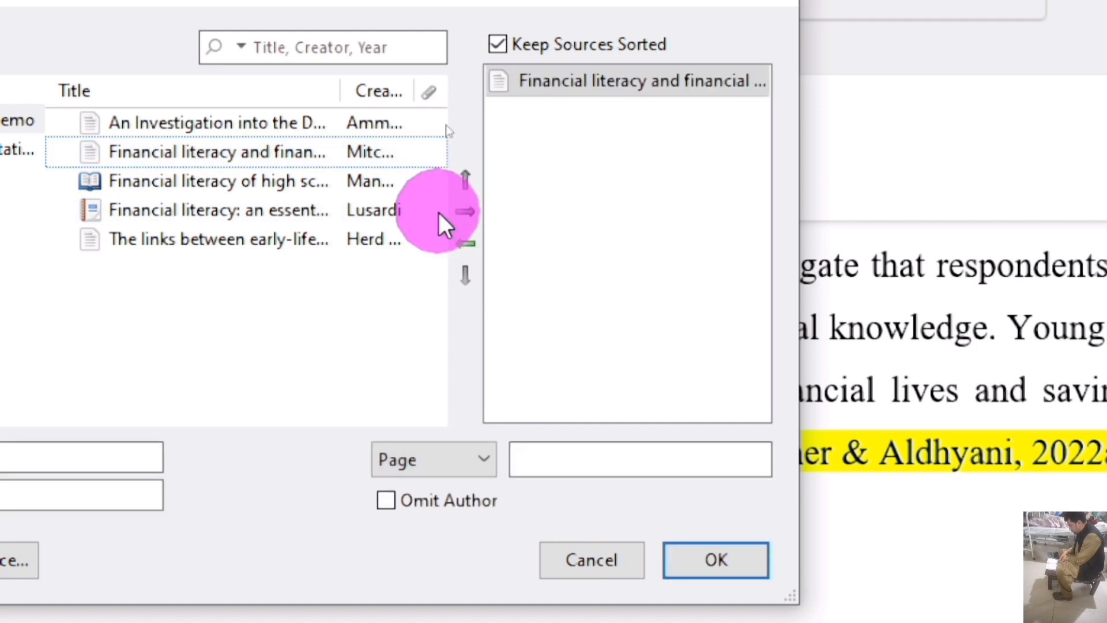
left_click(386, 211)
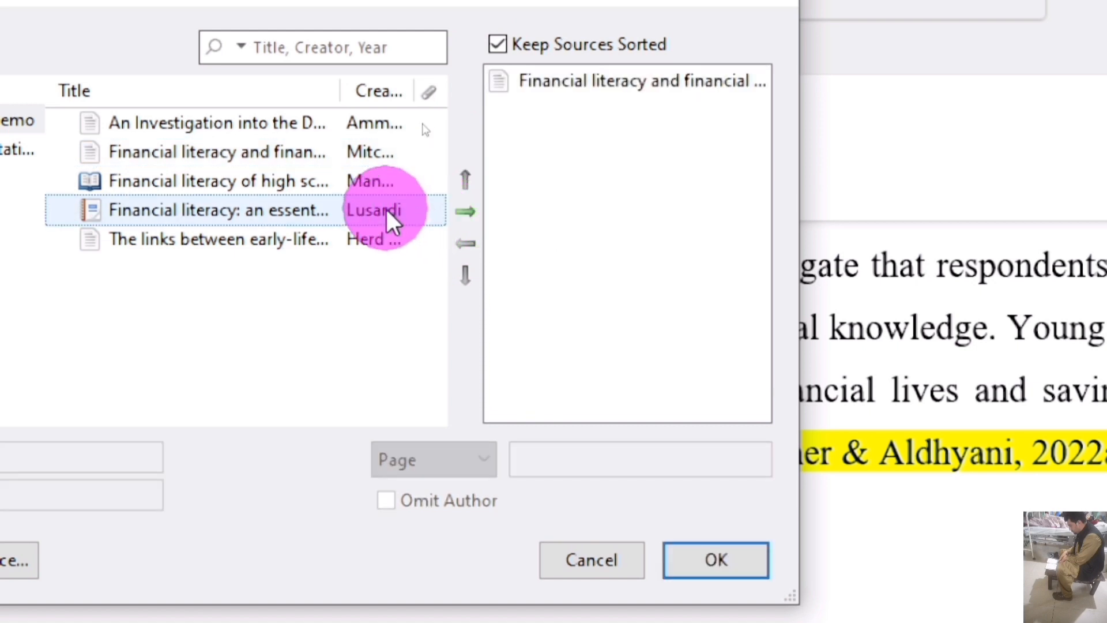
left_click(473, 201)
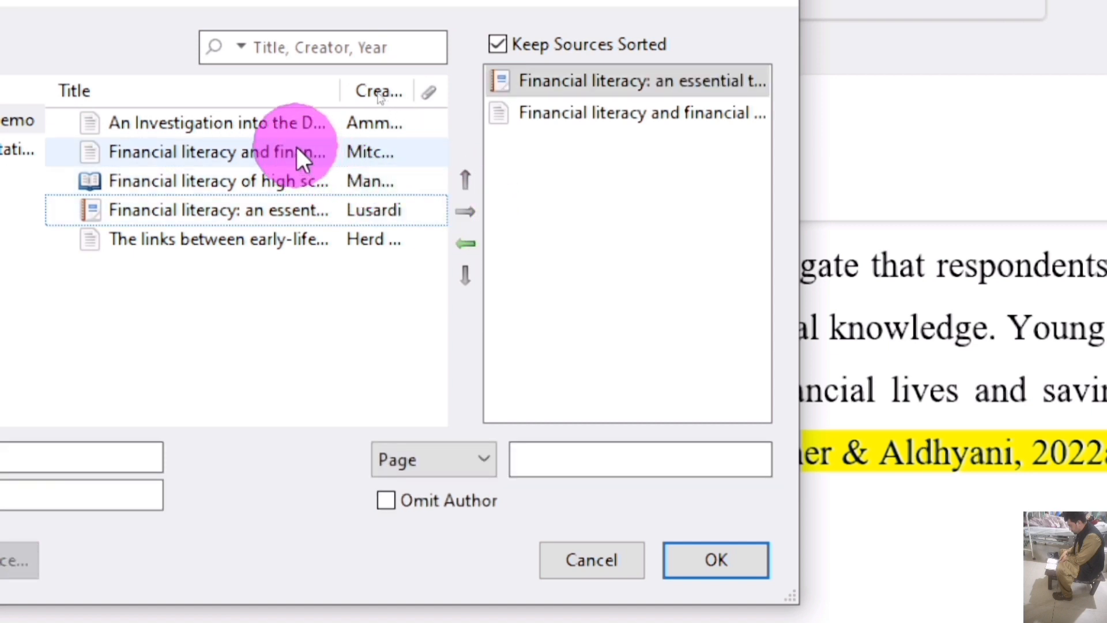
left_click(305, 237)
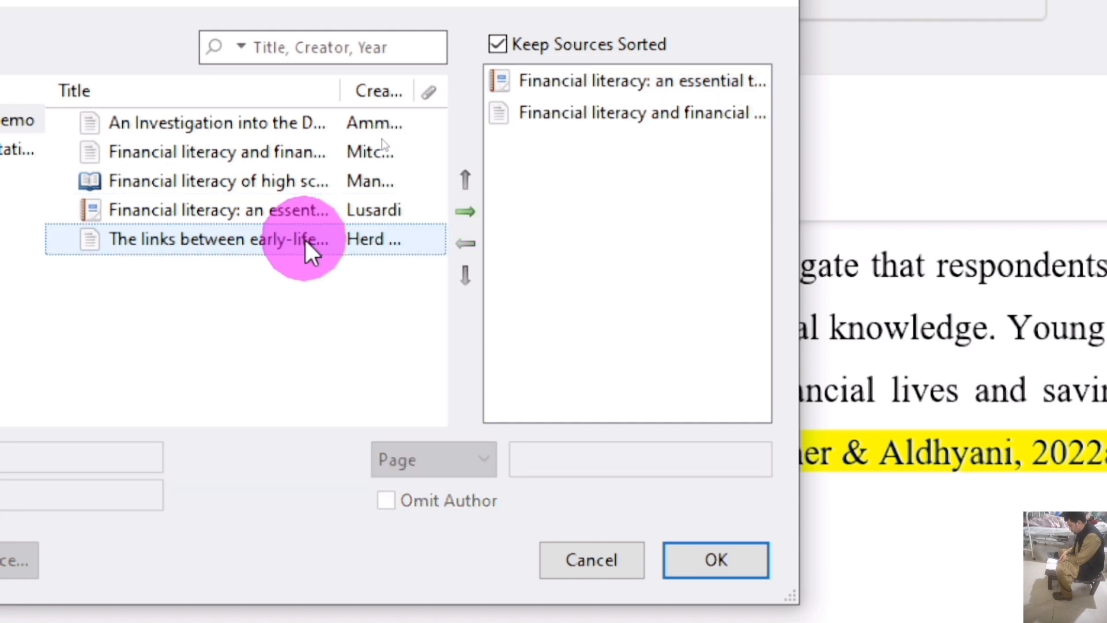
left_click(288, 126, "ctrl")
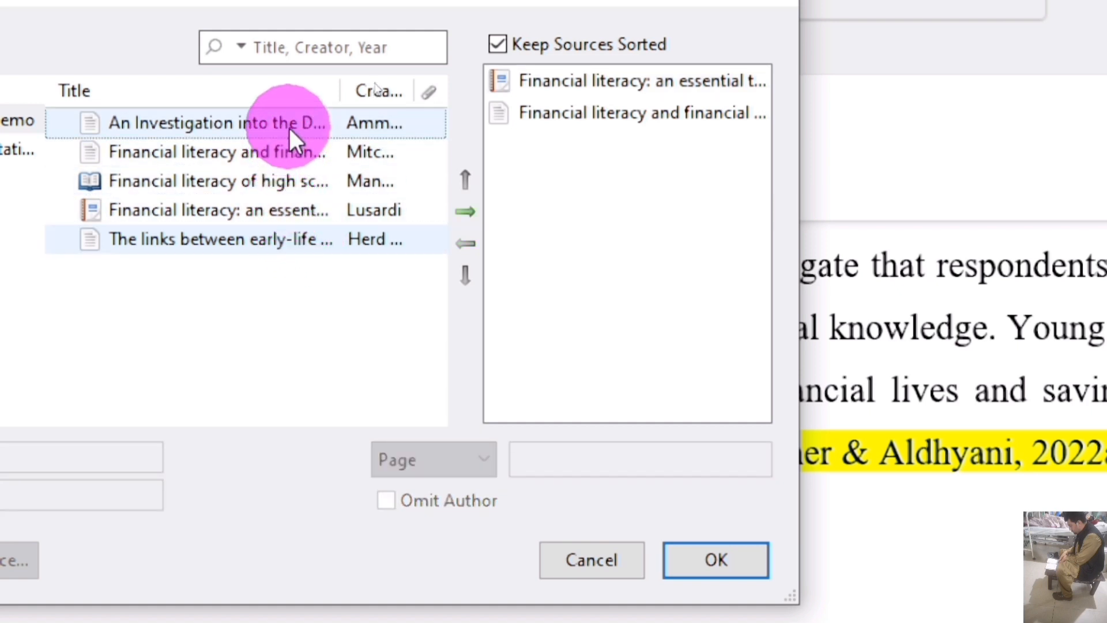
left_click(465, 214)
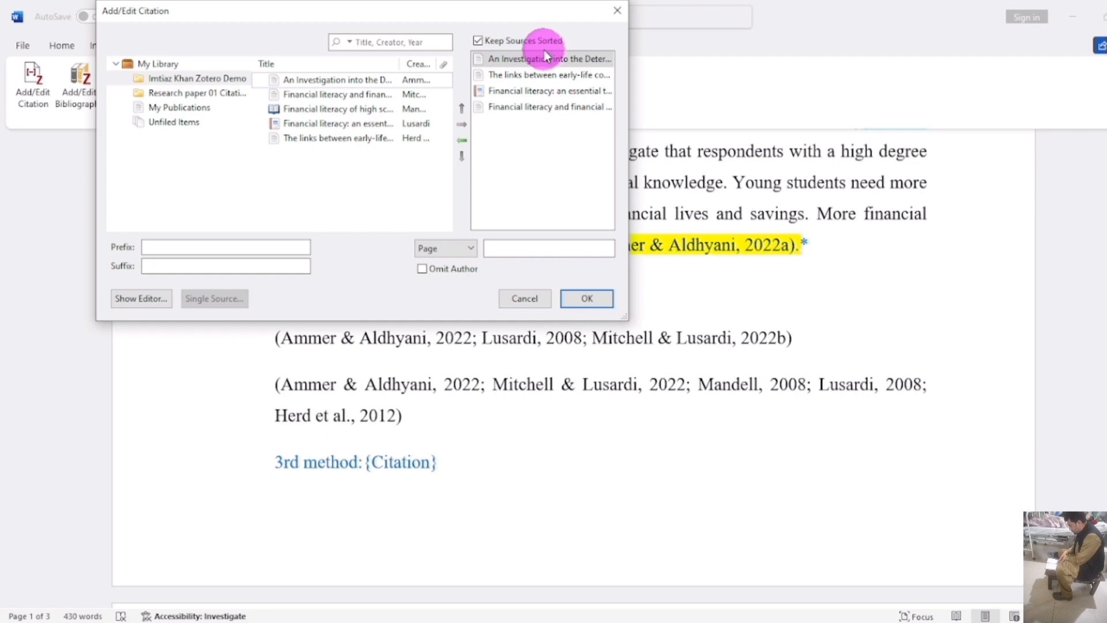
left_click(591, 305)
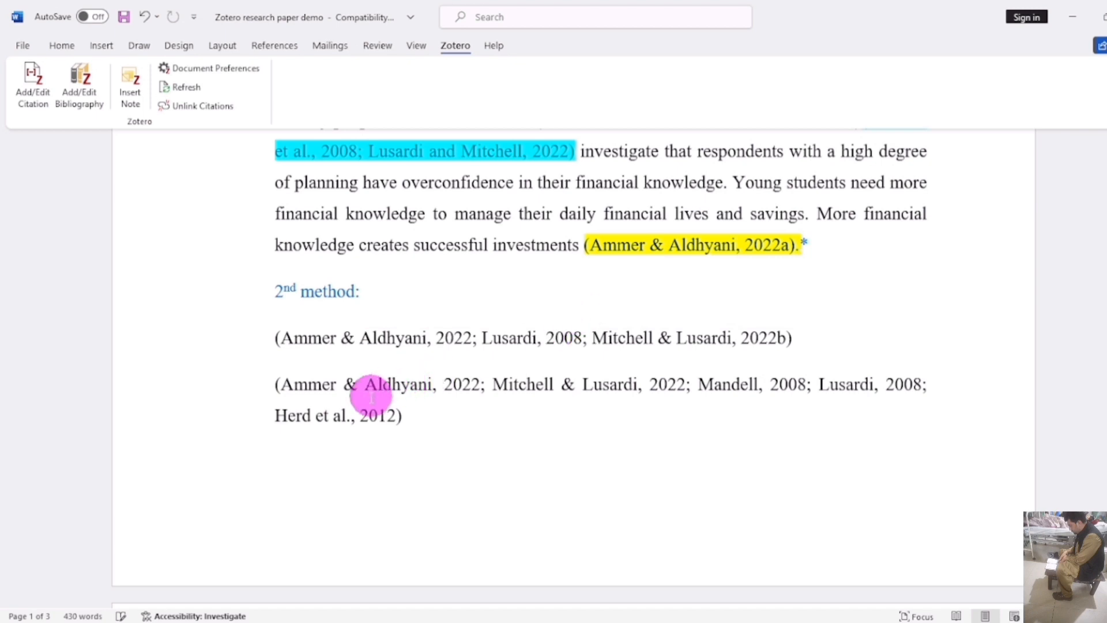
Examine the new citation after "3rd method:" and the updated entries in the reference list.
left_click_drag(1105, 236, 1105, 309)
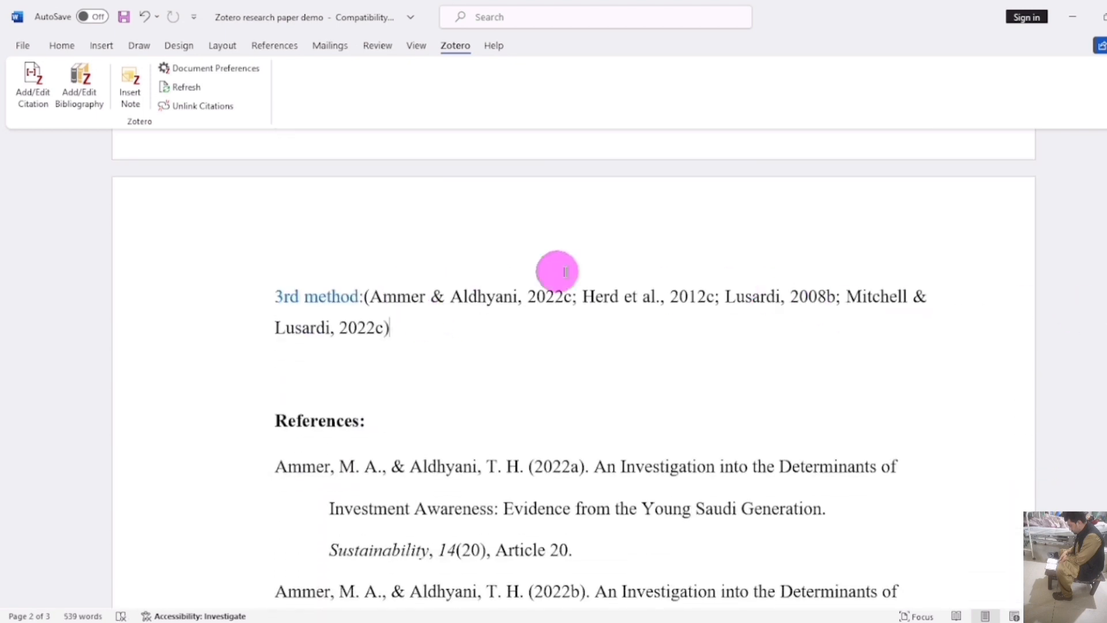
left_click(487, 321)
left_click(358, 306)
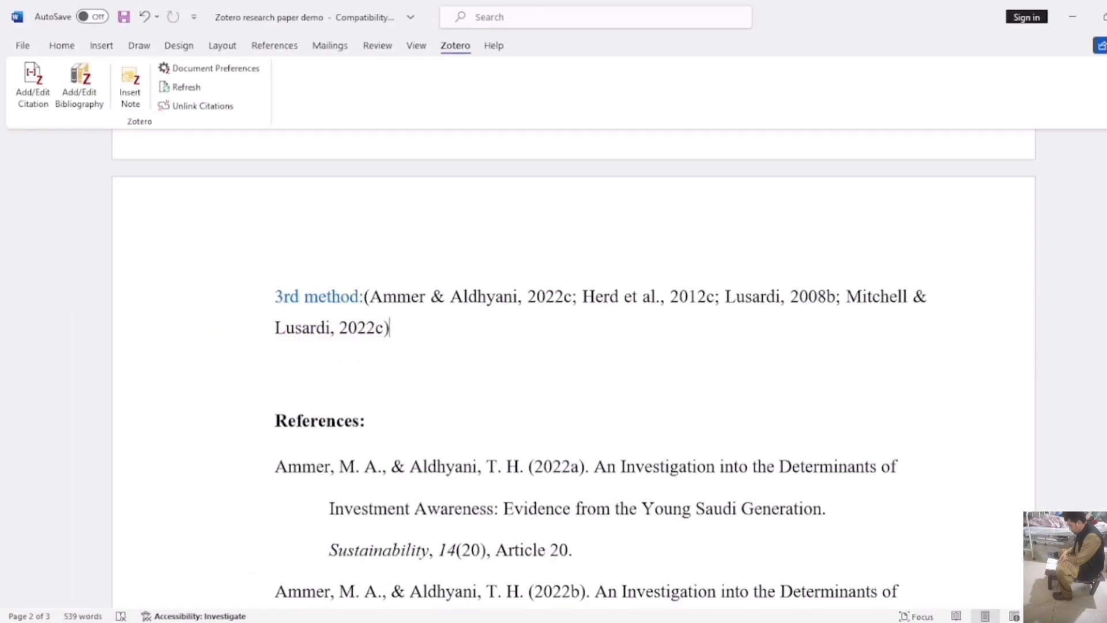
scroll(574, 369, "down", 15)
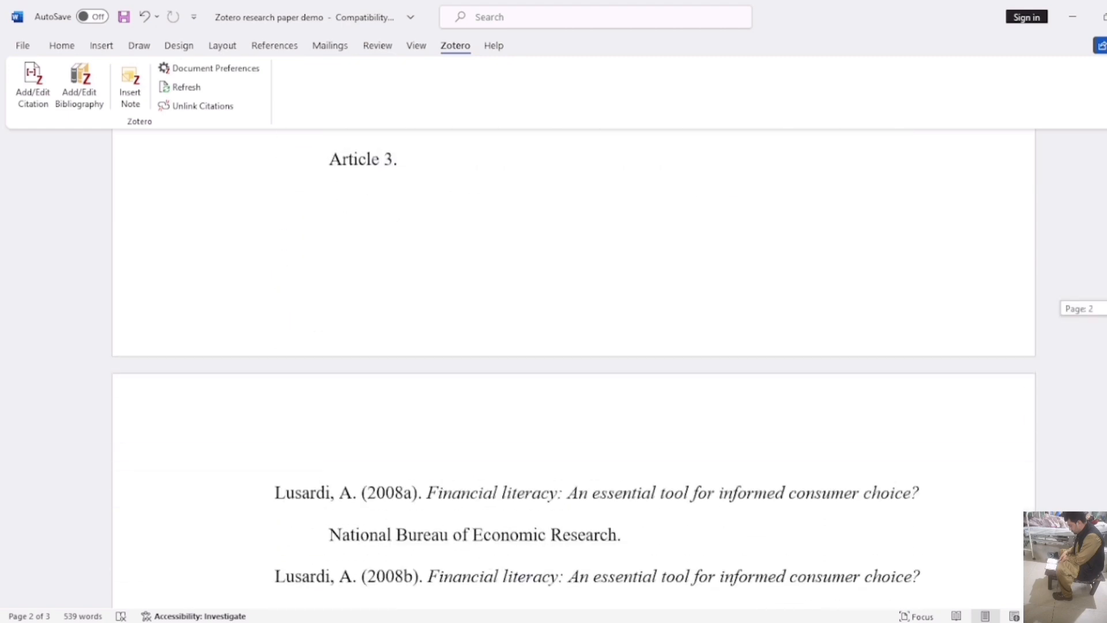
scroll(573, 369, "down", 10)
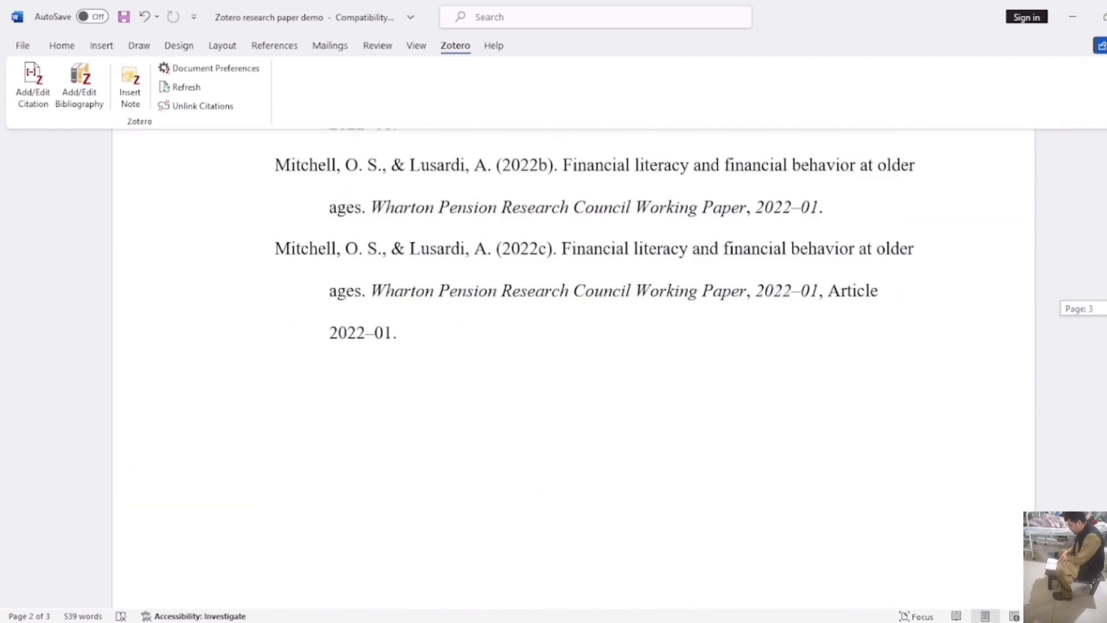
scroll(573, 369, "up", 12)
scroll(574, 369, "up", 4)
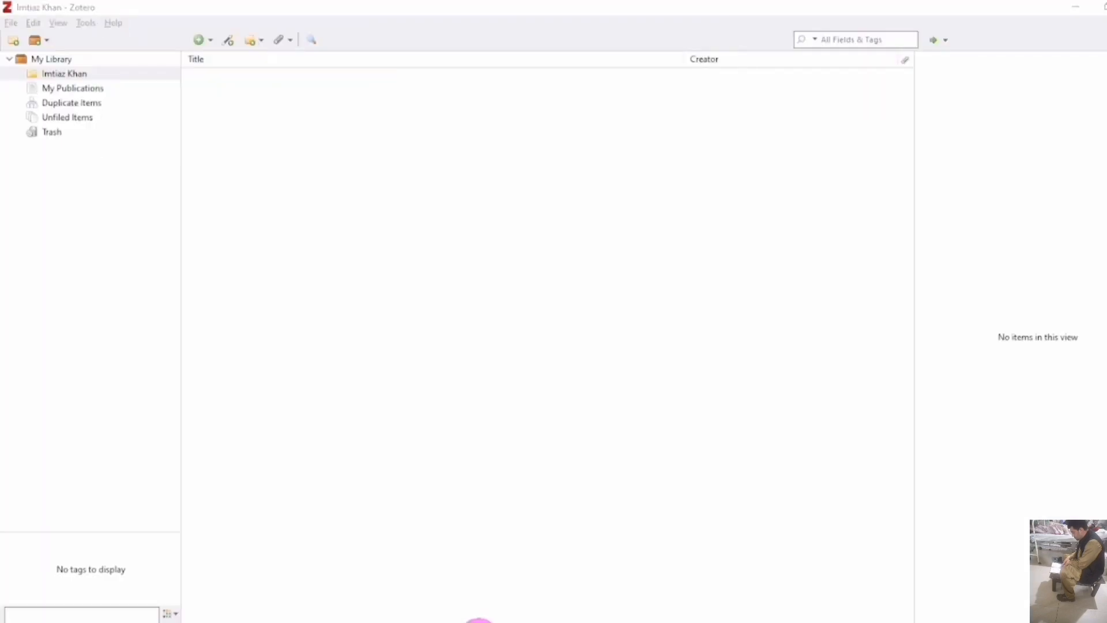
Switch to the first "Zotero research paper demo" document in Word and delete the green-highlighted duplicate citation ending the first paragraph.
mouse_move(480, 620)
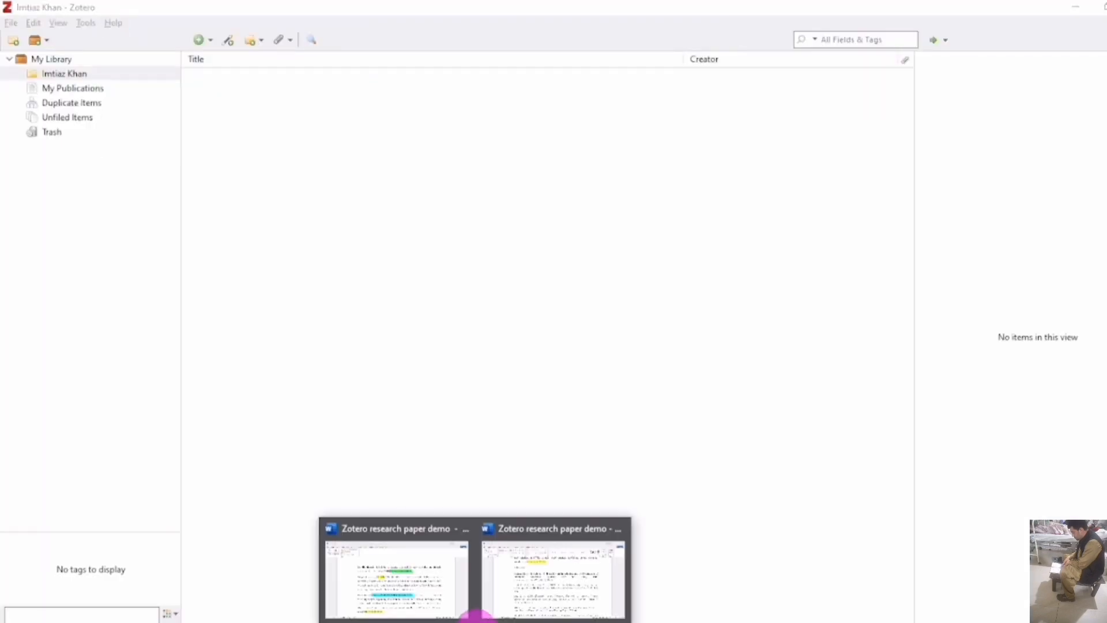
left_click(435, 603)
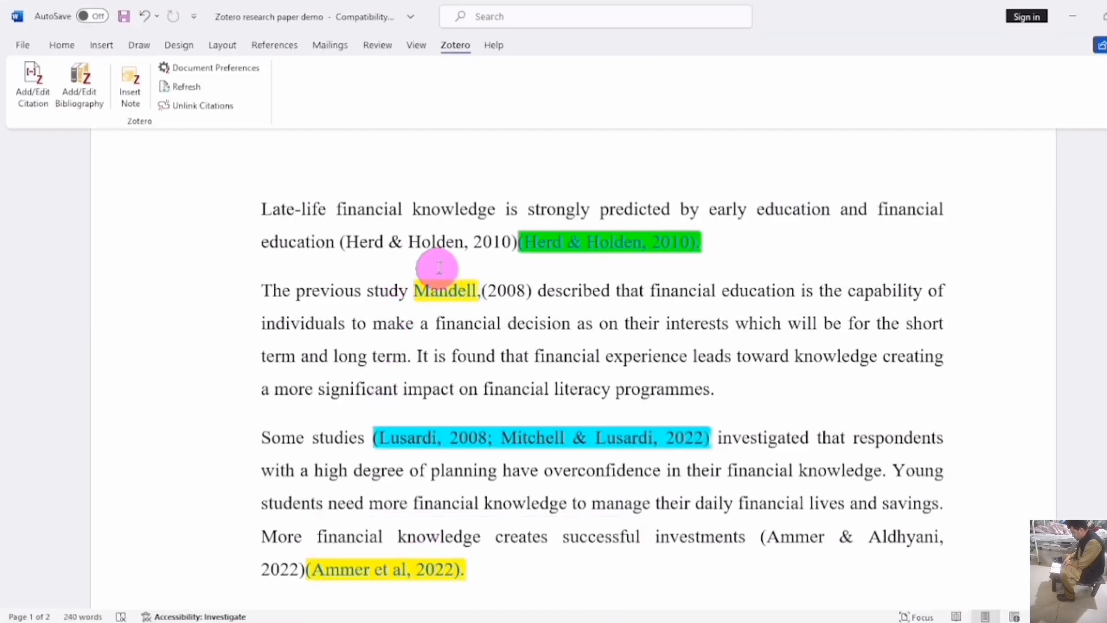
mouse_move(519, 242)
left_mouse_down()
mouse_move(542, 242)
mouse_move(512, 252)
mouse_move(403, 239)
mouse_move(673, 260)
mouse_move(707, 245)
mouse_move(522, 242)
left_mouse_up()
key("Delete")
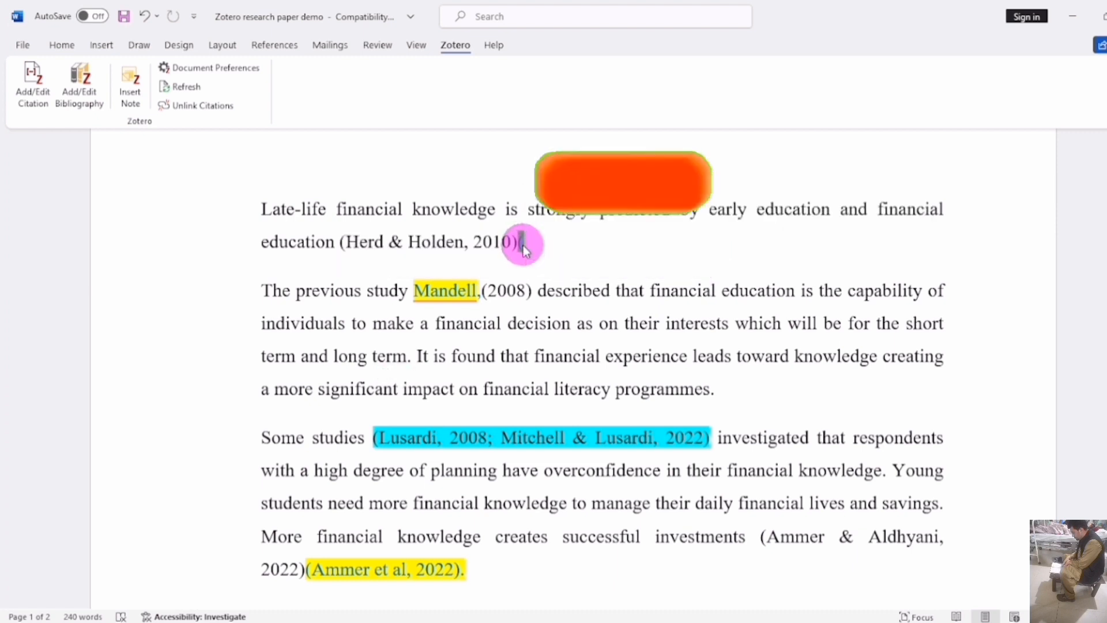
left_click(458, 242)
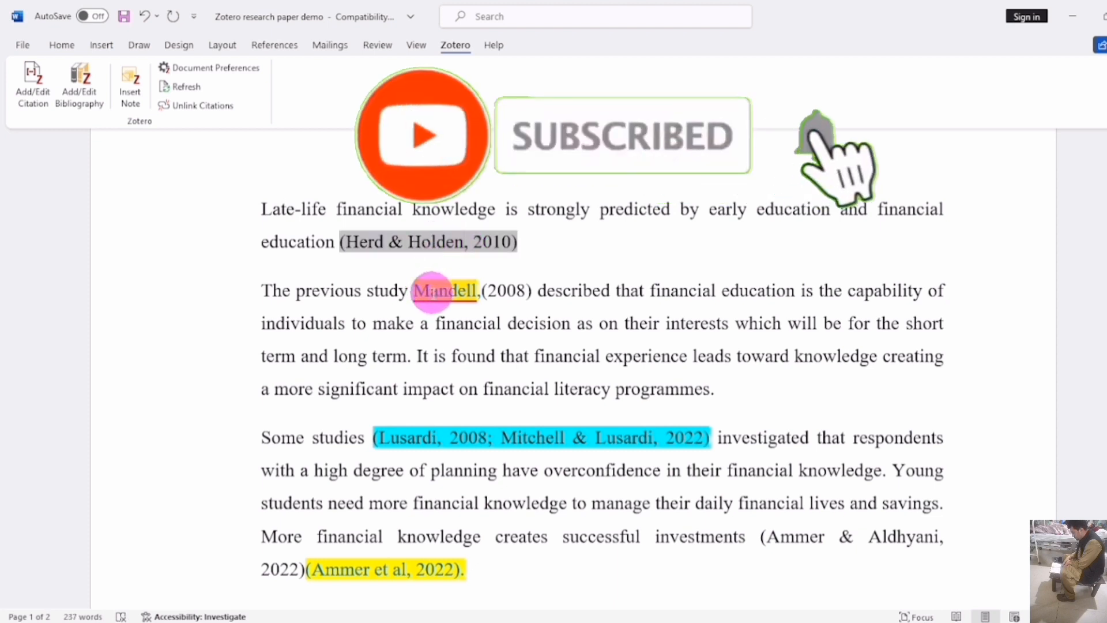
left_click(433, 291)
left_click(516, 291)
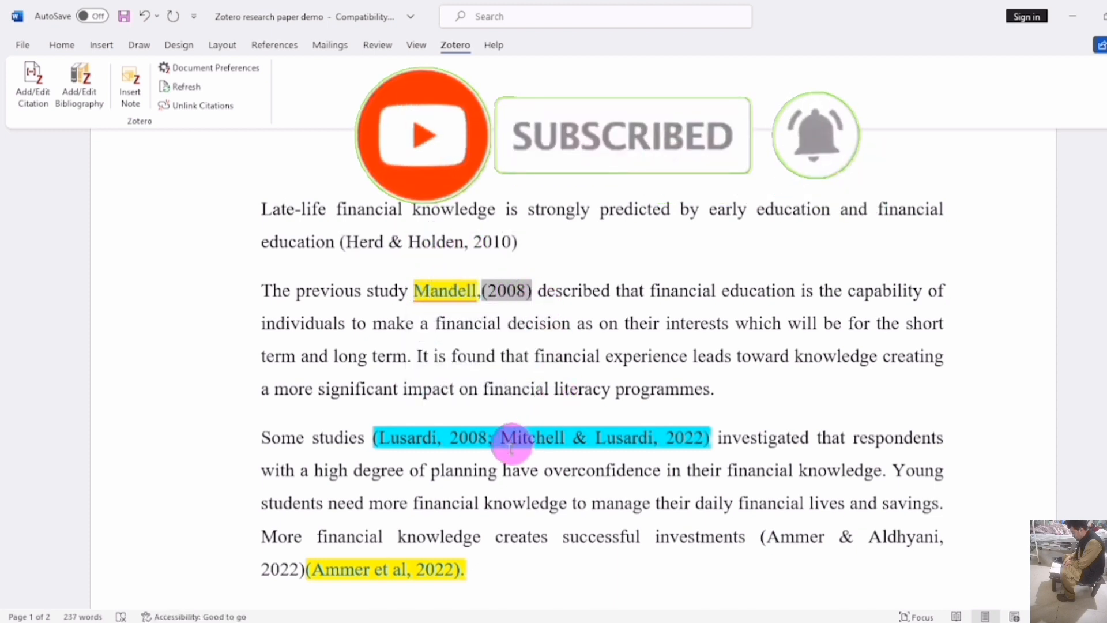